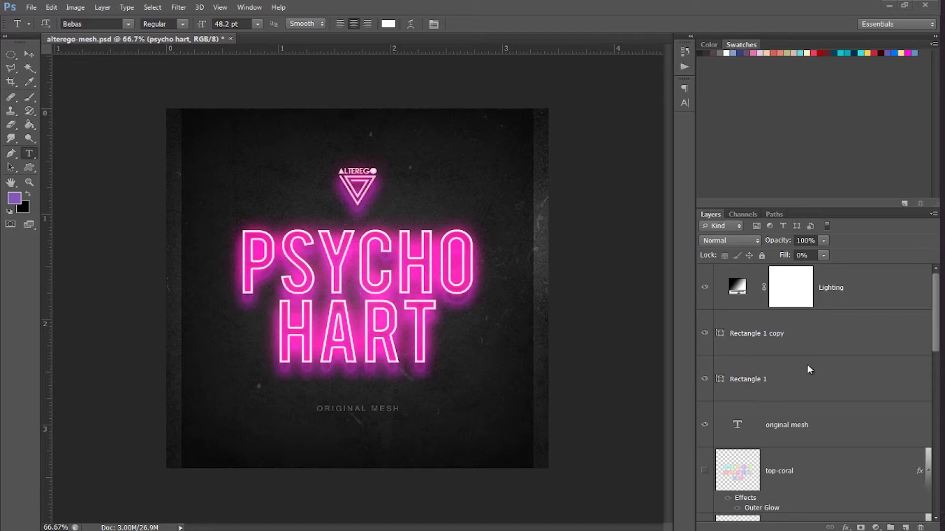
Hide the psycho hart text layer with its effects list collapsed, and hide the Layer 2 copy logo layer.
{"action": "left_click", "coordinate": [772, 330]}
{"action": "scroll", "coordinate": [767, 354], "scroll_direction": "down", "scroll_amount": 10}
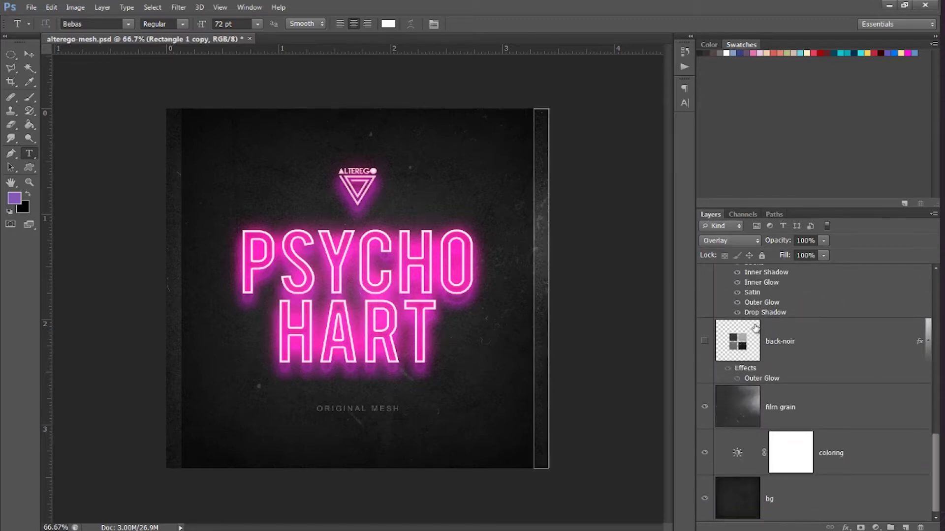
{"action": "scroll", "coordinate": [816, 336], "scroll_direction": "up", "scroll_amount": 3}
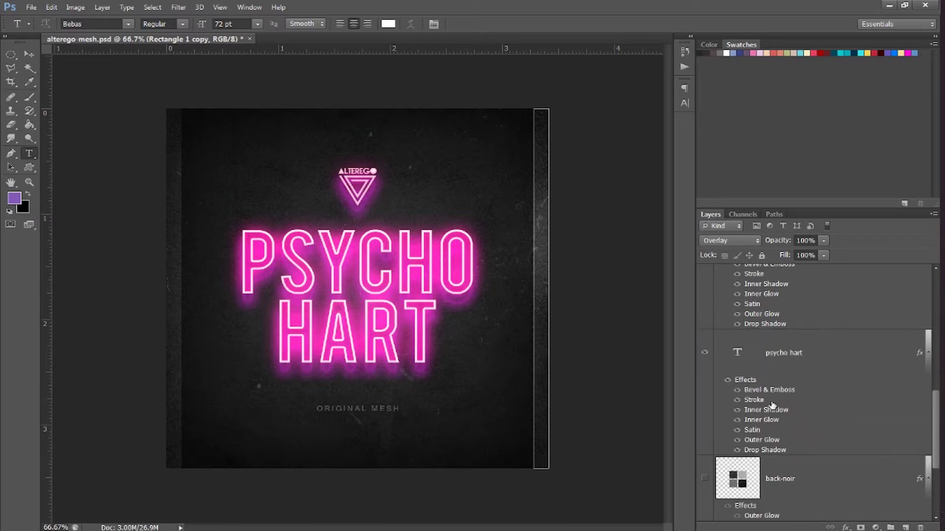
{"action": "left_click", "coordinate": [780, 352]}
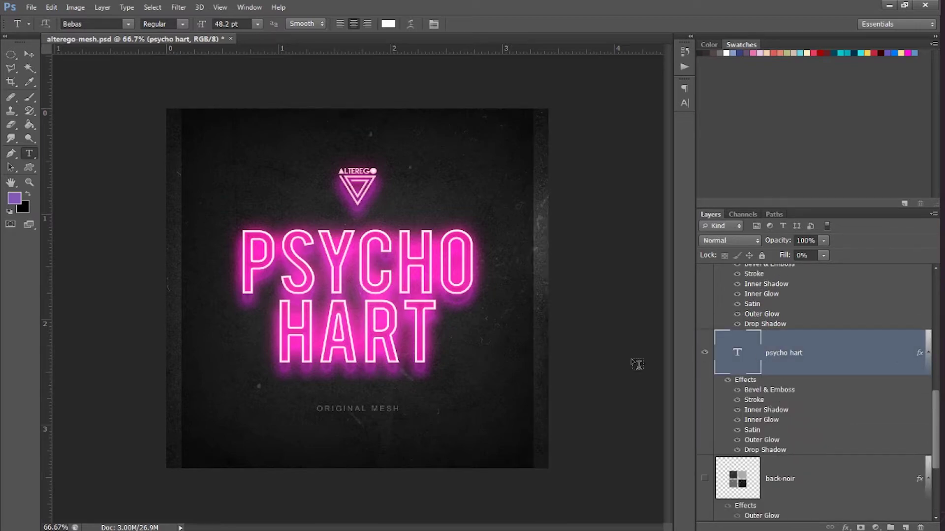
{"action": "left_click", "coordinate": [705, 352]}
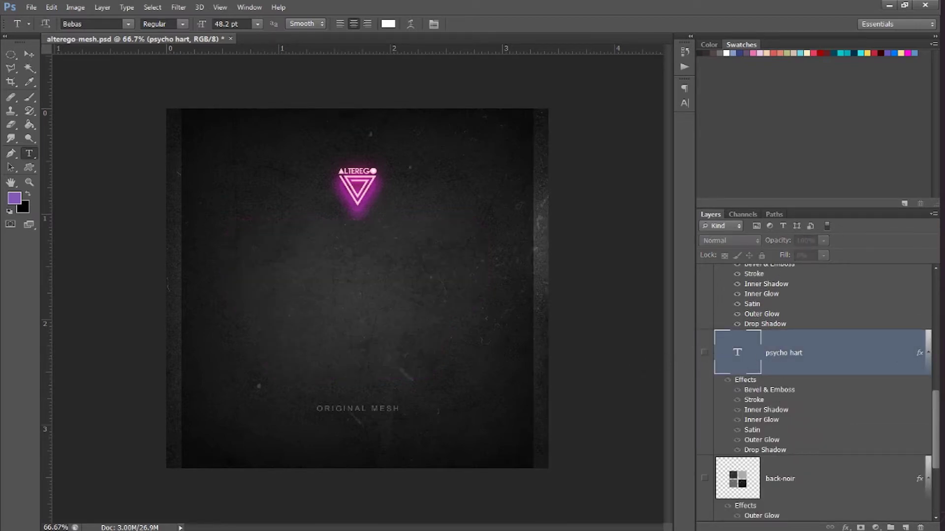
{"action": "left_click", "coordinate": [928, 352]}
{"action": "scroll", "coordinate": [798, 330], "scroll_direction": "up", "scroll_amount": 3}
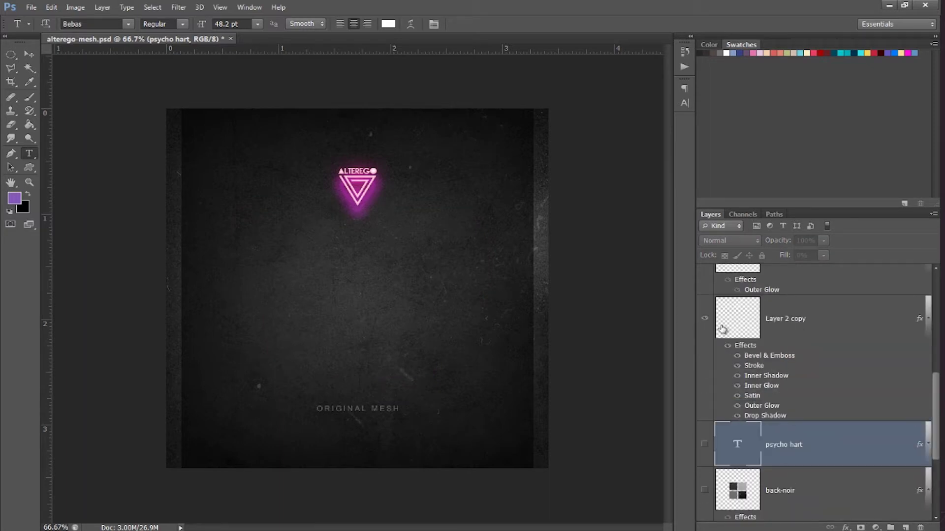
{"action": "left_click", "coordinate": [704, 318]}
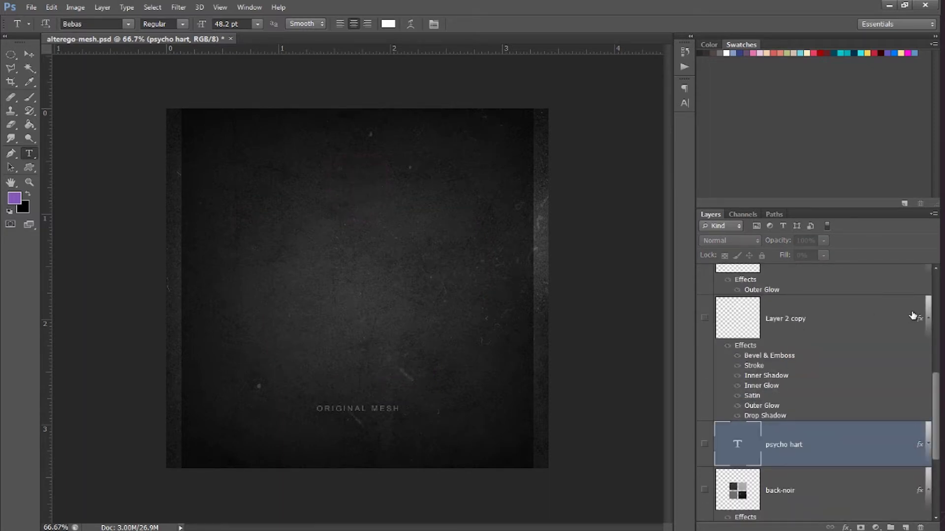
Hide the original mesh text layer and switch to the Move tool.
{"action": "left_click", "coordinate": [935, 311]}
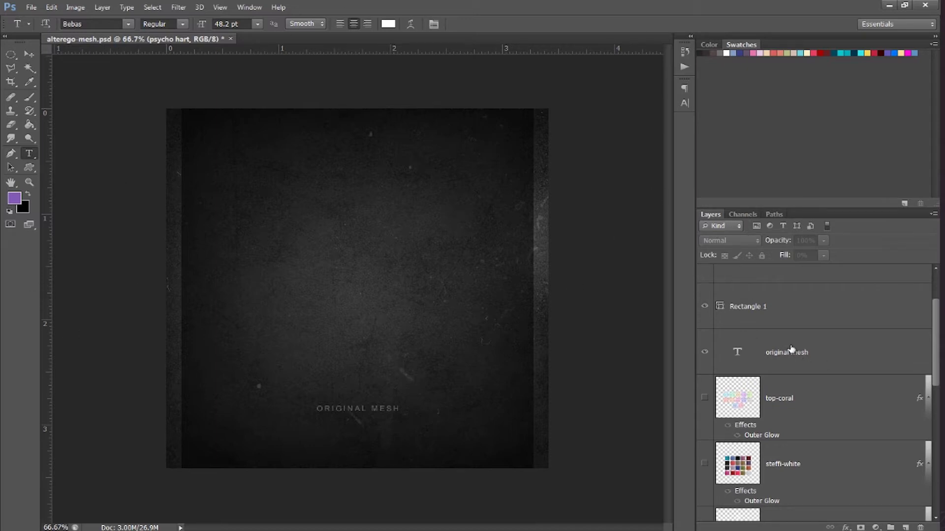
{"action": "left_click", "coordinate": [746, 342]}
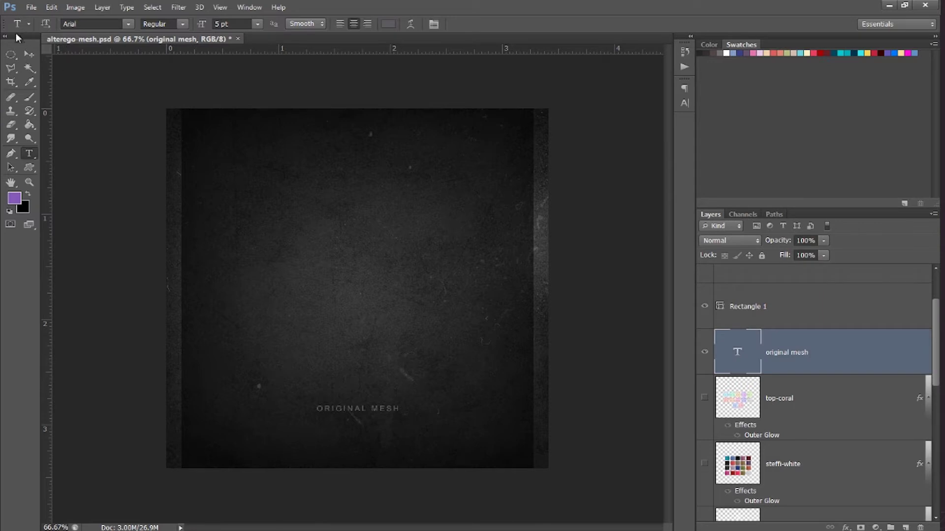
{"action": "left_click", "coordinate": [29, 53]}
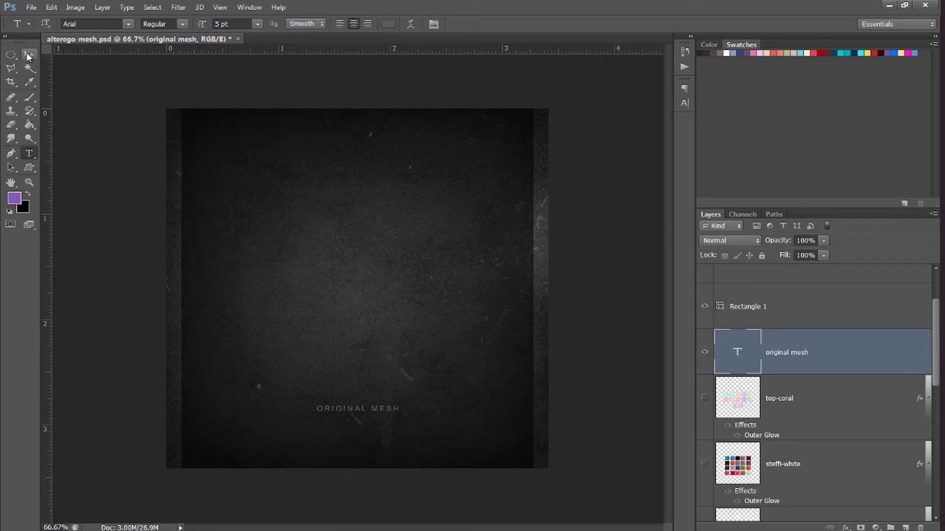
{"action": "left_click", "coordinate": [704, 352]}
Hide the film grain and coloring layers above the bg layer.
{"action": "scroll", "coordinate": [721, 396], "scroll_direction": "down", "scroll_amount": 5}
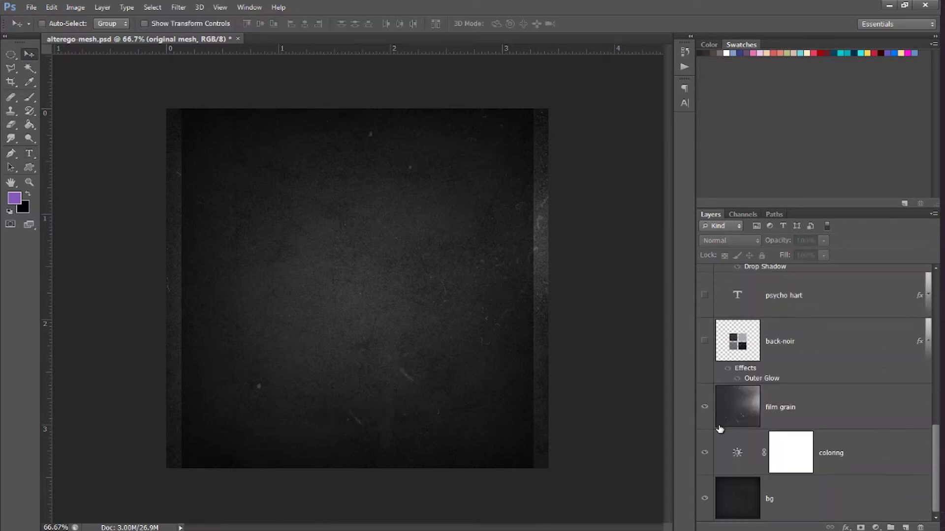
{"action": "left_click", "coordinate": [705, 408]}
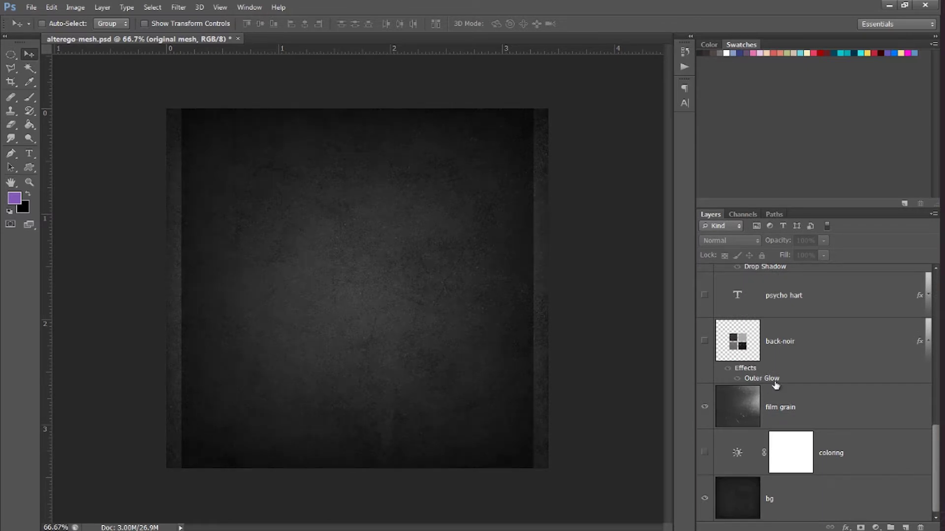
{"action": "left_click", "coordinate": [705, 409]}
{"action": "left_click", "coordinate": [705, 408]}
Hide the Lighting adjustment layer and both rectangle layers so only the bg layer shows.
{"action": "scroll", "coordinate": [754, 351], "scroll_direction": "up", "scroll_amount": 3}
{"action": "scroll", "coordinate": [755, 350], "scroll_direction": "up", "scroll_amount": 5}
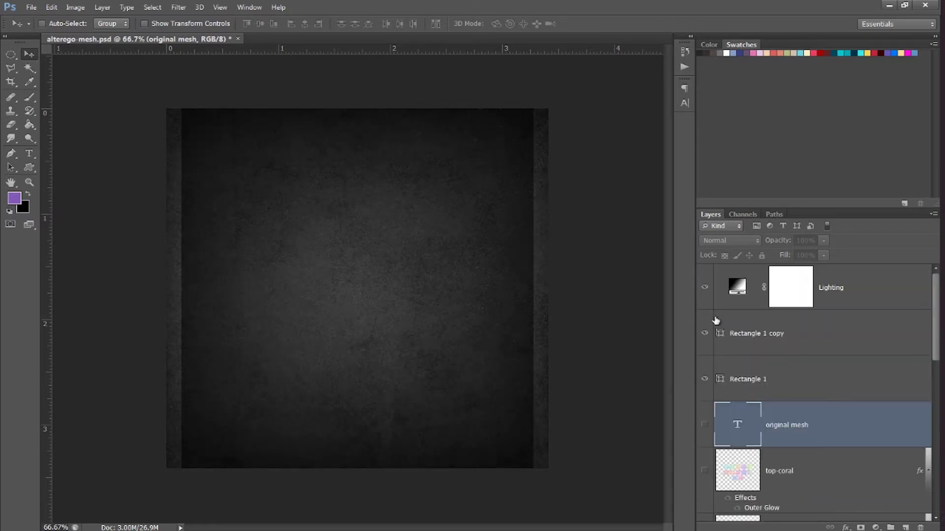
{"action": "left_click", "coordinate": [705, 333]}
{"action": "left_click", "coordinate": [704, 334]}
{"action": "left_click", "coordinate": [705, 379]}
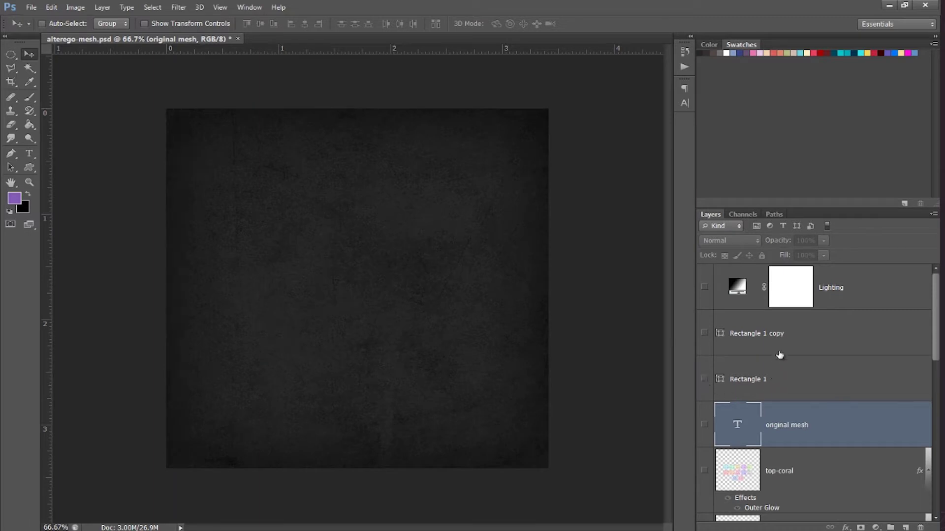
Create a new 1024 x 1024 pixel RGB document at 72 pixels/inch with a white background.
{"action": "scroll", "coordinate": [778, 373], "scroll_direction": "down", "scroll_amount": 5}
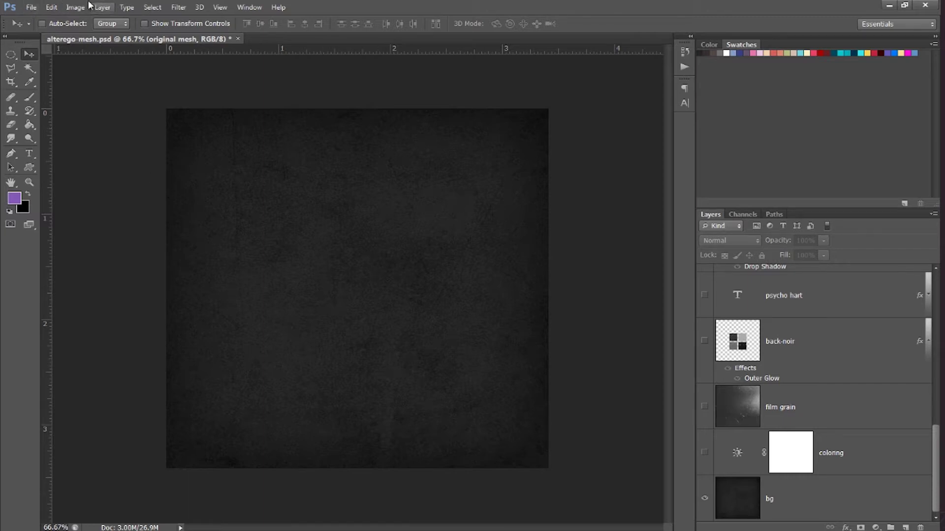
{"action": "left_click", "coordinate": [32, 8]}
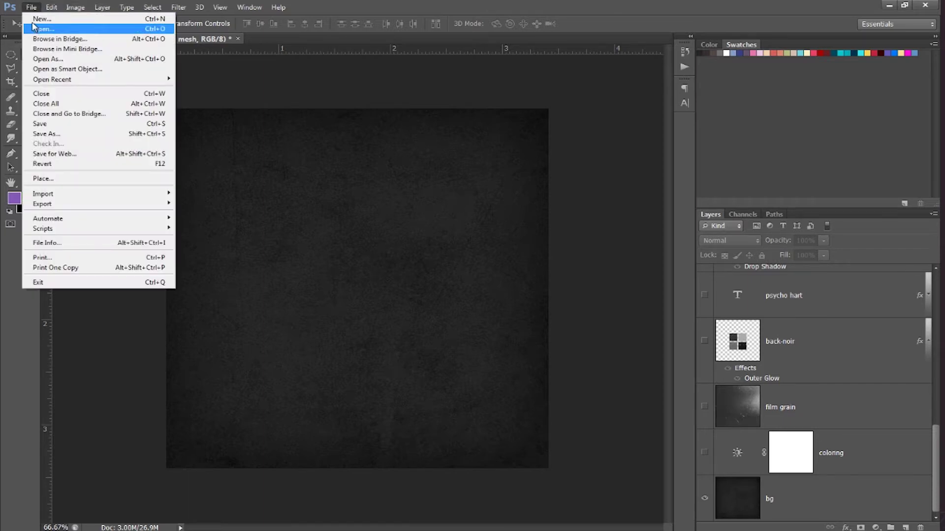
{"action": "left_click", "coordinate": [38, 18]}
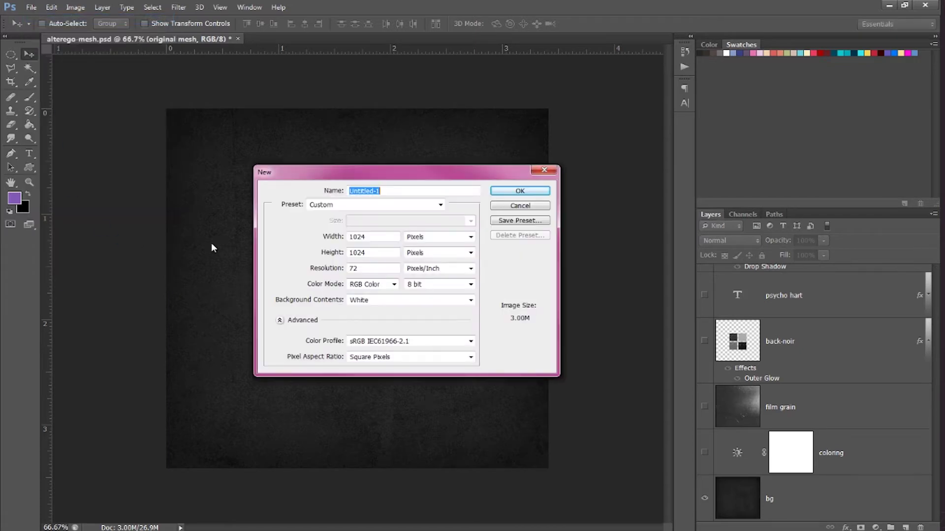
{"action": "double_click", "coordinate": [367, 237]}
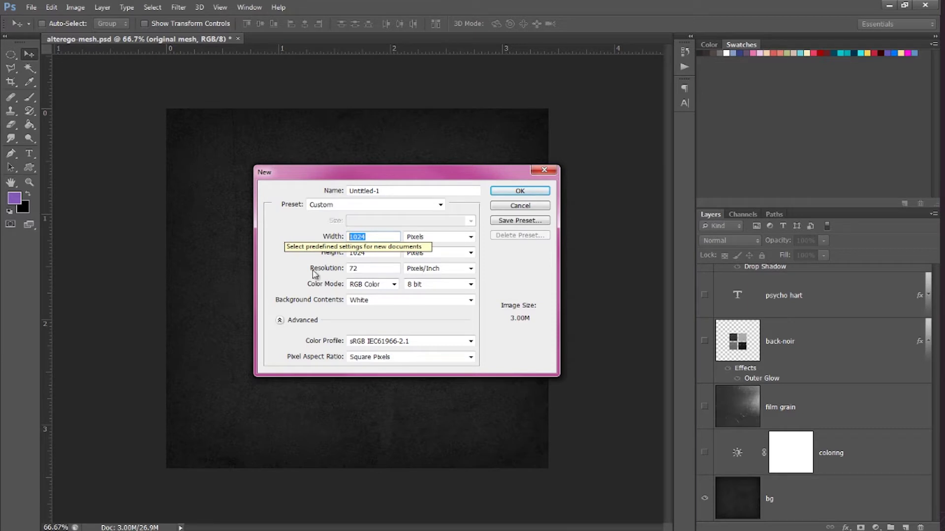
{"action": "key", "text": "Tab"}
{"action": "key", "text": "Tab"}
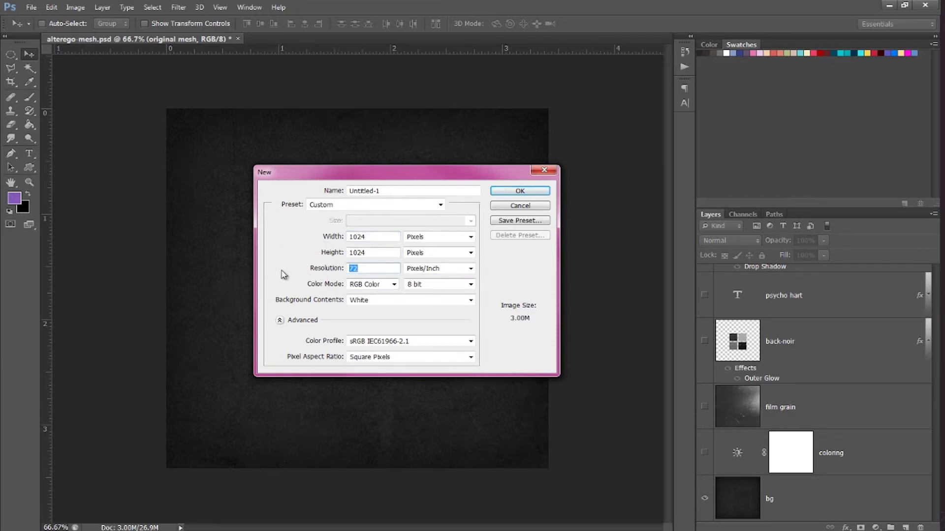
{"action": "left_click", "coordinate": [514, 192]}
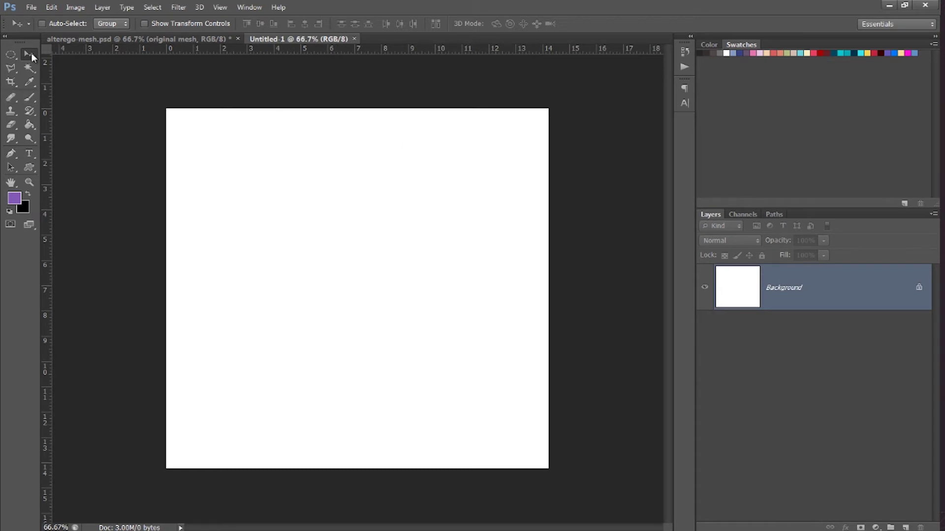
Float the alterego-mesh.psd window beside the new document and copy its bg layer onto the blank canvas.
{"action": "left_click_drag", "start_coordinate": [187, 43], "coordinate": [751, 64]}
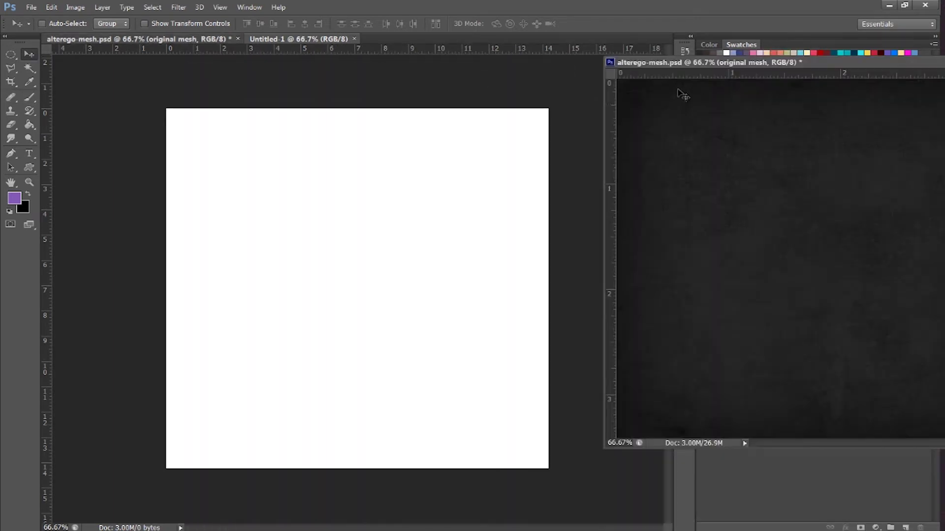
{"action": "left_click_drag", "start_coordinate": [649, 66], "coordinate": [636, 24]}
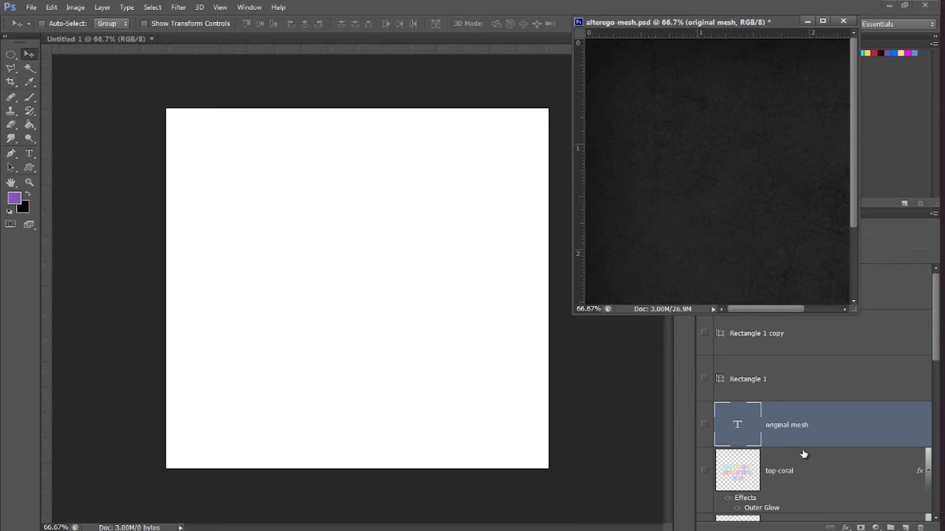
{"action": "scroll", "coordinate": [805, 455], "scroll_direction": "down", "scroll_amount": 5}
{"action": "left_click", "coordinate": [774, 501]}
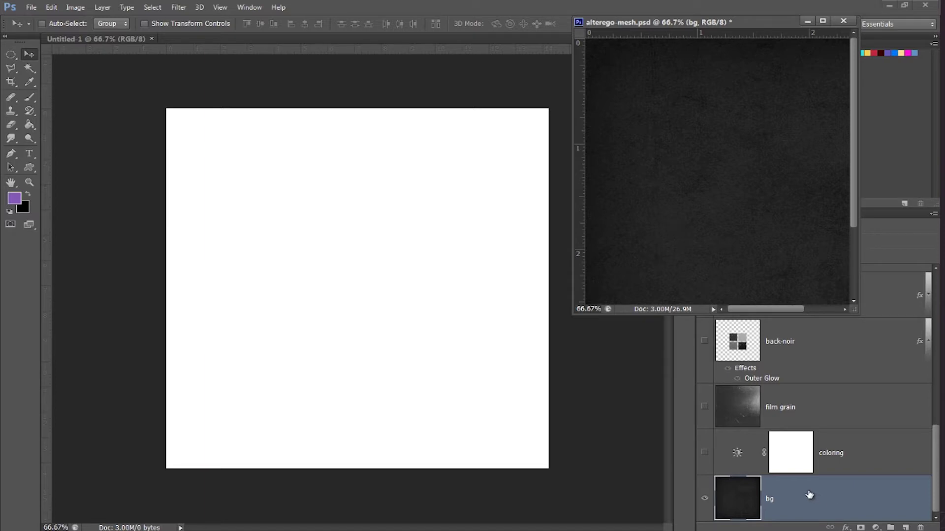
{"action": "left_click_drag", "start_coordinate": [823, 506], "coordinate": [298, 401]}
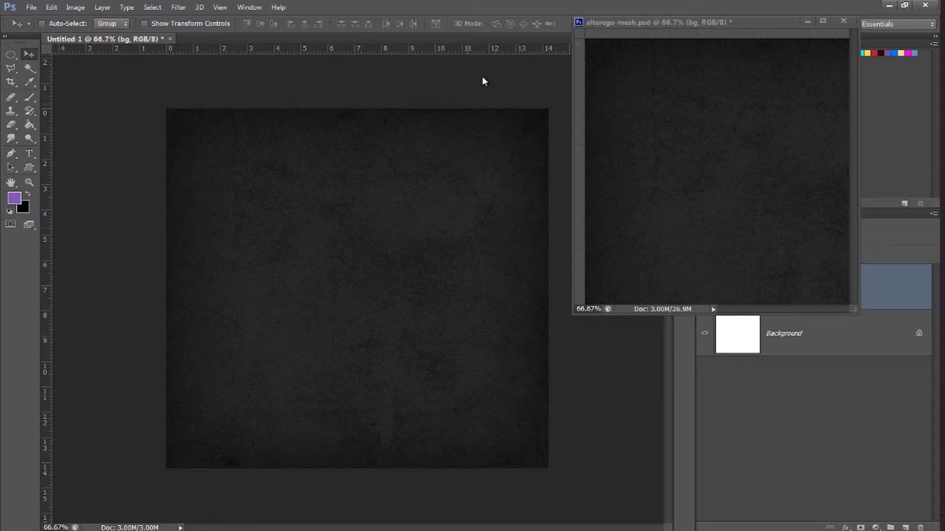
Show the coloring adjustment layer in alterego-mesh.psd and copy it into the new document above bg.
{"action": "left_click", "coordinate": [635, 136]}
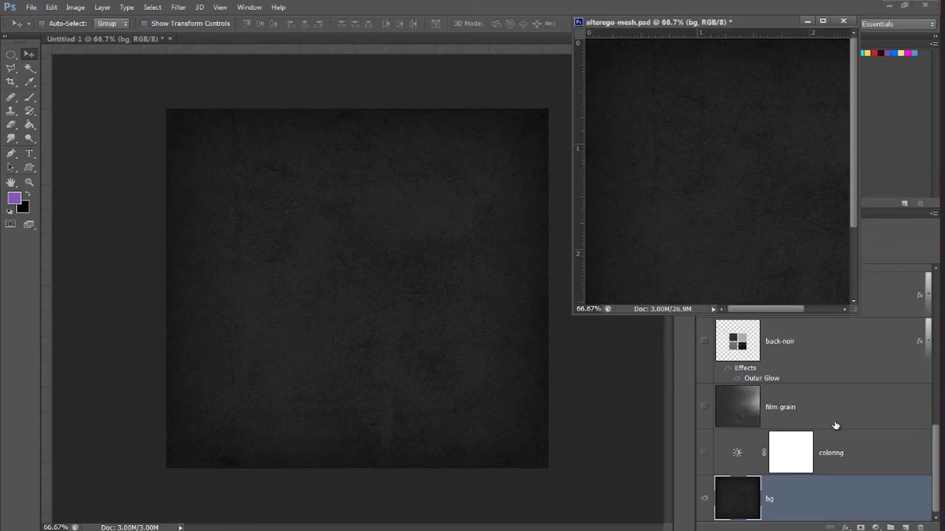
{"action": "left_click", "coordinate": [806, 472]}
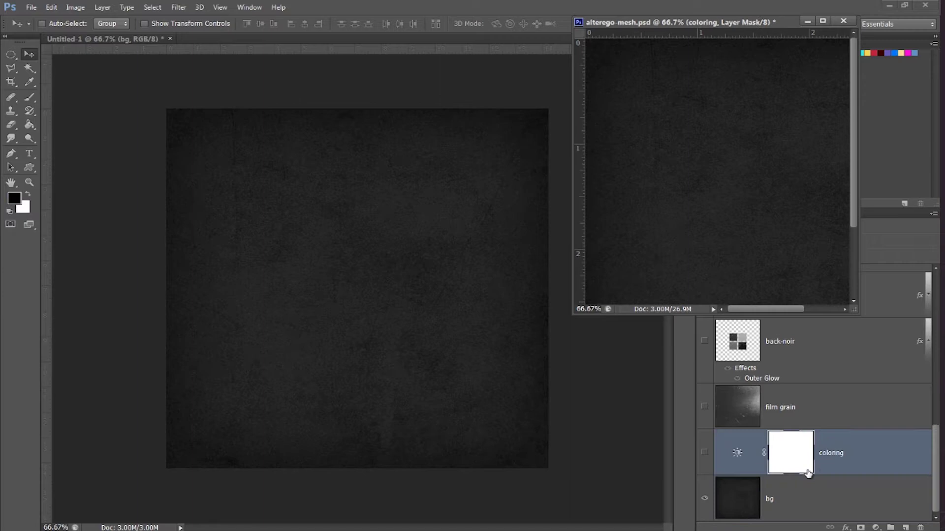
{"action": "left_click", "coordinate": [706, 453]}
{"action": "left_click", "coordinate": [836, 455]}
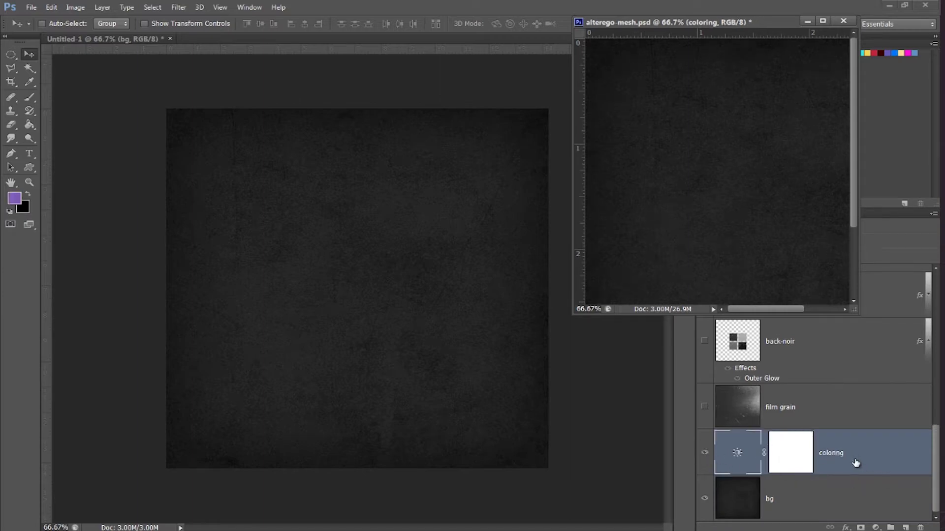
{"action": "left_click_drag", "start_coordinate": [797, 433], "coordinate": [409, 404]}
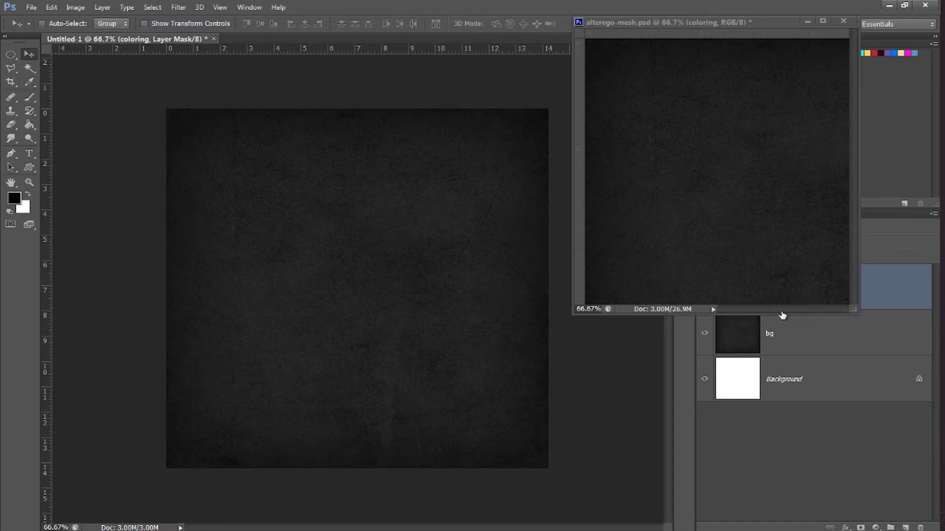
Hide the coloring layer in alterego-mesh.psd and toggle the copied coloring layer off and on in the new document.
{"action": "left_click_drag", "start_coordinate": [772, 26], "coordinate": [505, 490]}
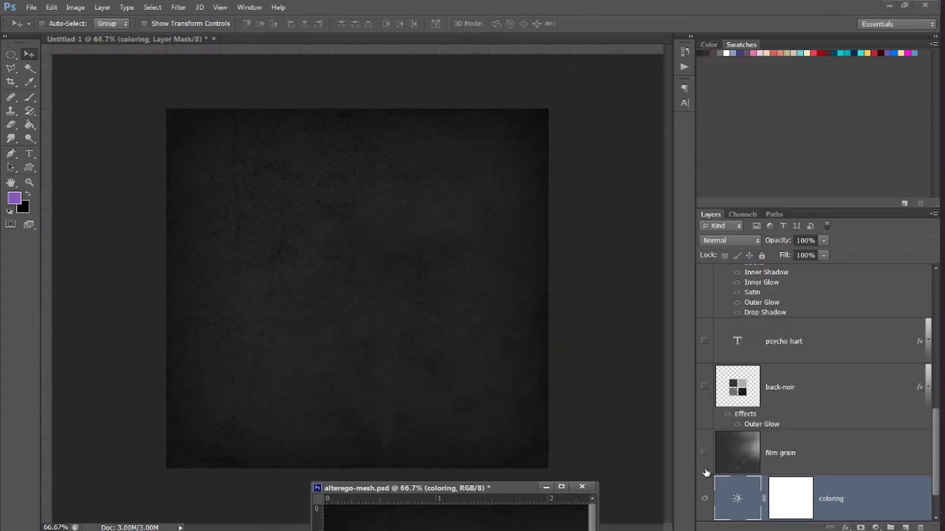
{"action": "left_click", "coordinate": [704, 500]}
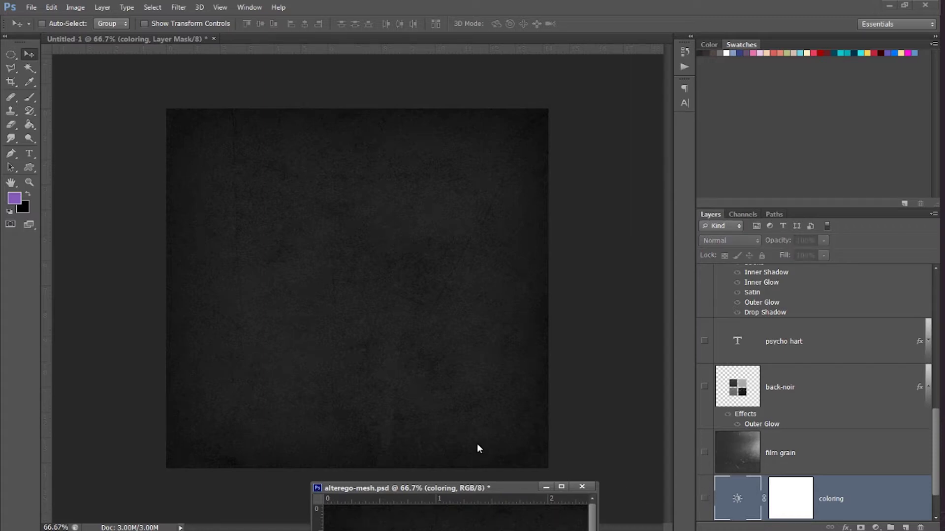
{"action": "left_click", "coordinate": [477, 445]}
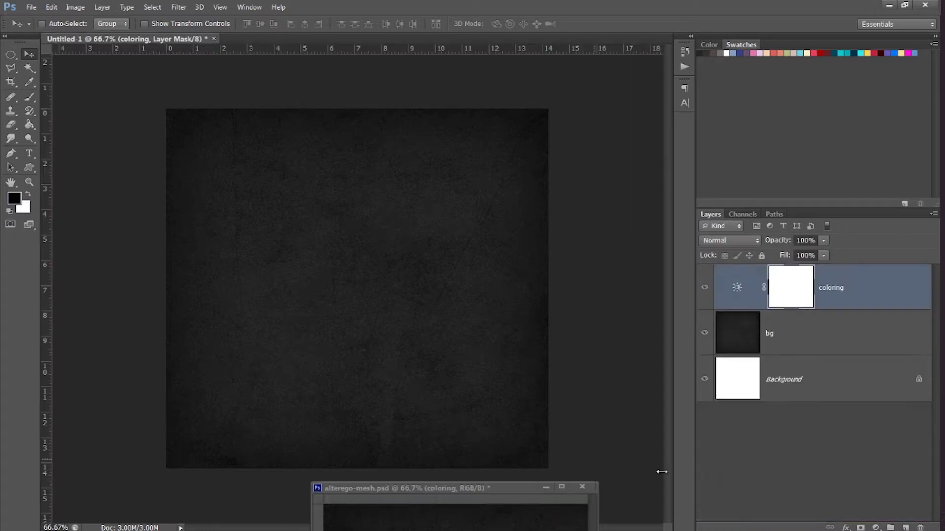
{"action": "left_click", "coordinate": [708, 286]}
{"action": "left_click", "coordinate": [705, 287]}
Dock the floating alterego-mesh.psd window beside Untitled-1 and examine its film grain texture at actual pixels.
{"action": "left_click_drag", "start_coordinate": [465, 485], "coordinate": [479, 139]}
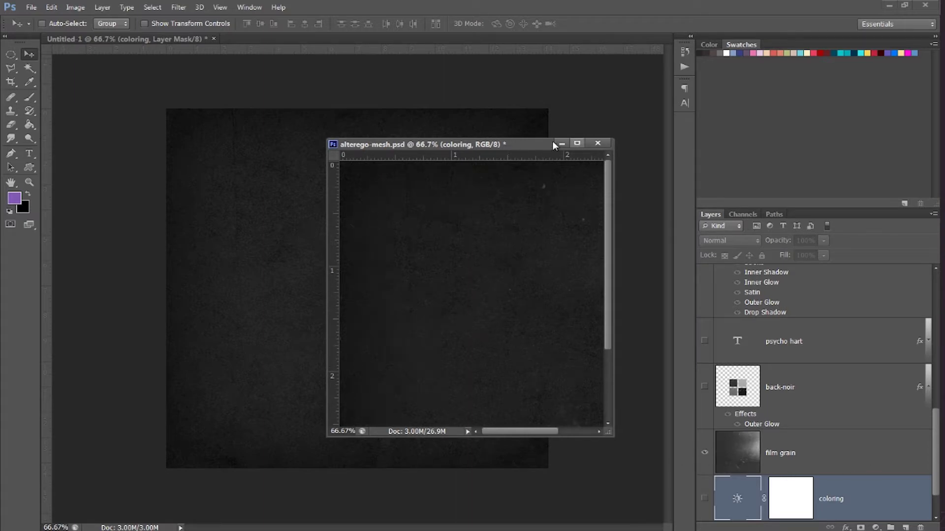
{"action": "left_click_drag", "start_coordinate": [552, 141], "coordinate": [483, 38]}
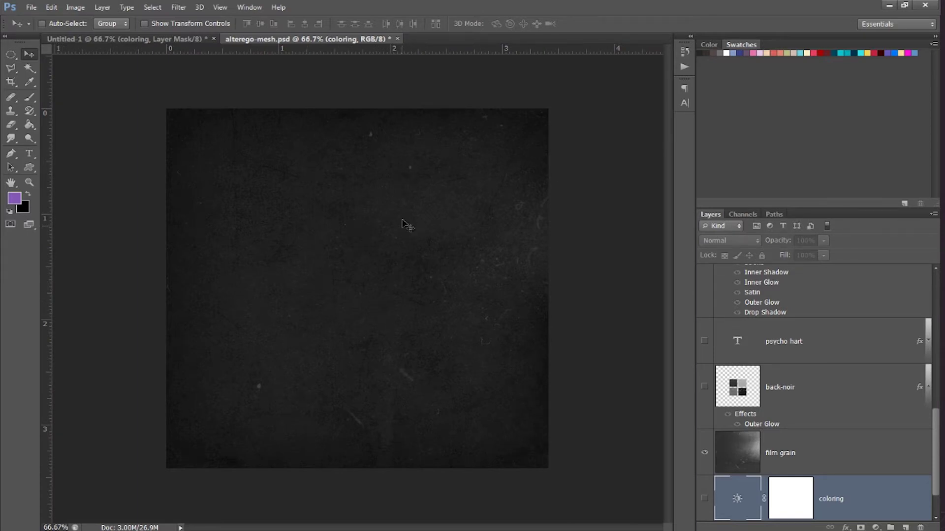
{"action": "left_click", "coordinate": [226, 8]}
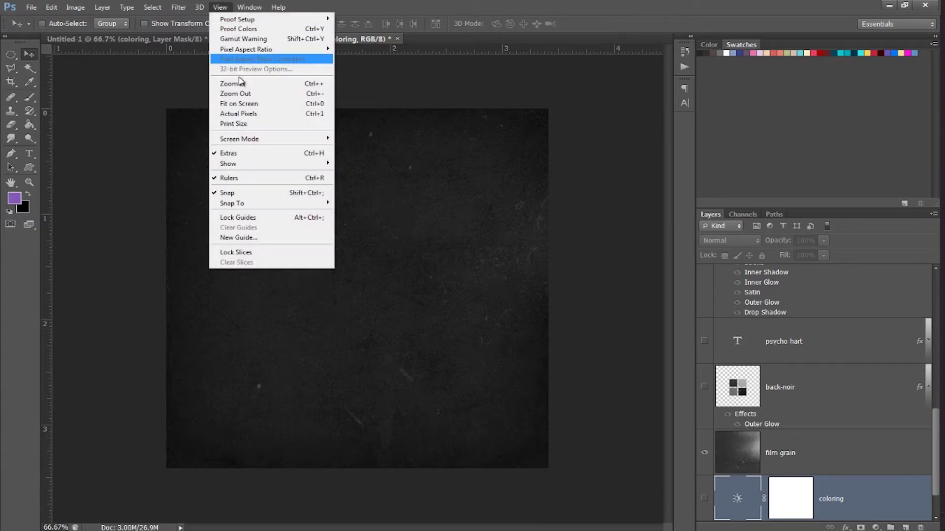
{"action": "left_click", "coordinate": [242, 117]}
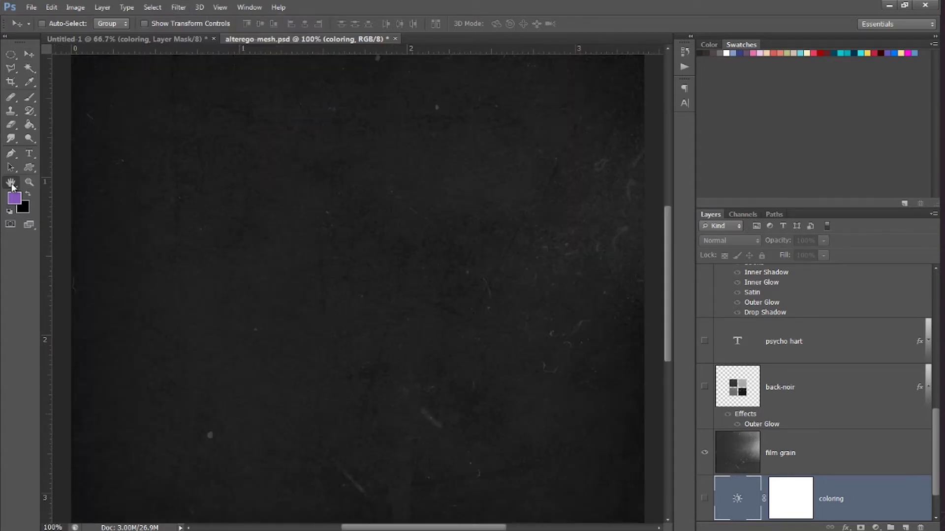
{"action": "left_click", "coordinate": [11, 182]}
{"action": "left_click_drag", "start_coordinate": [296, 210], "coordinate": [310, 312]}
{"action": "left_click_drag", "start_coordinate": [444, 300], "coordinate": [354, 236]}
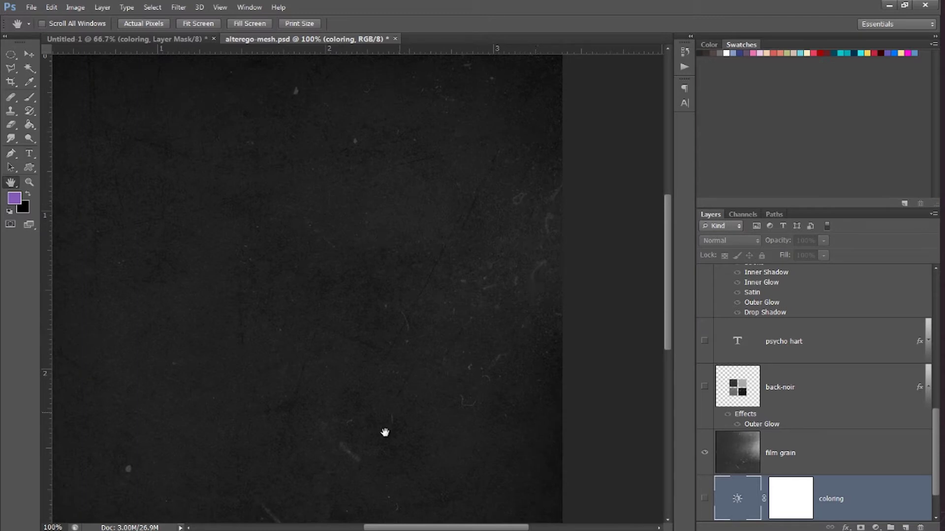
Toggle the film grain layer off and on in alterego-mesh.psd to compare the background with and without it.
{"action": "left_click", "coordinate": [706, 456]}
{"action": "left_click", "coordinate": [706, 456]}
{"action": "left_click", "coordinate": [706, 456]}
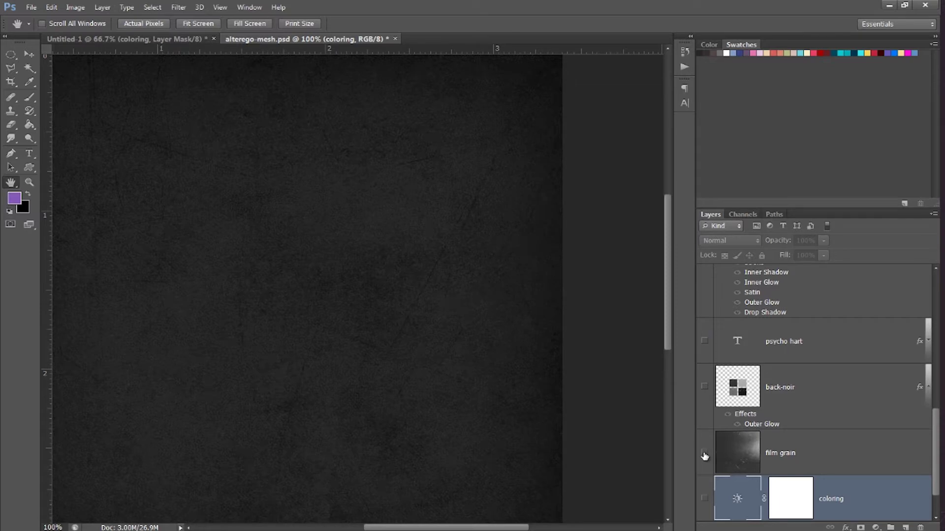
{"action": "left_click", "coordinate": [705, 457]}
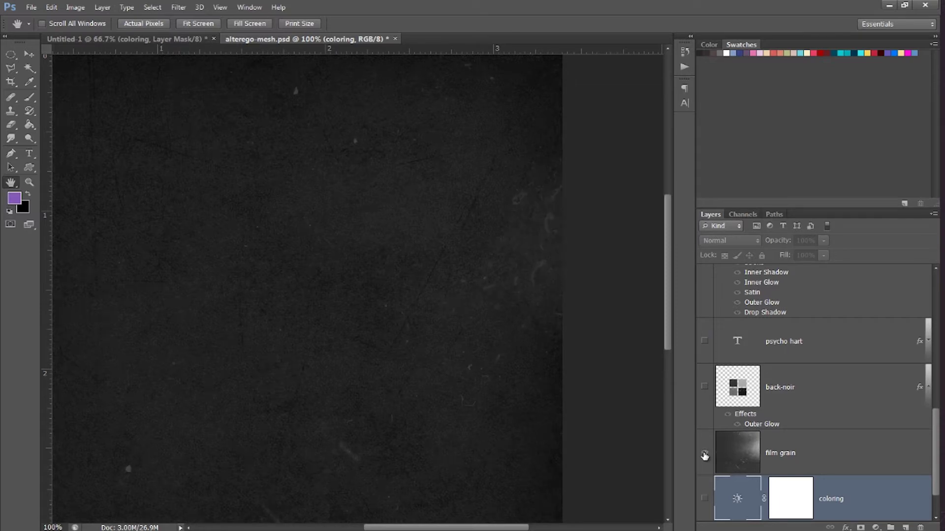
Set the film grain layer to Normal blending with 100% fill and fit the whole canvas on screen.
{"action": "left_click", "coordinate": [808, 449]}
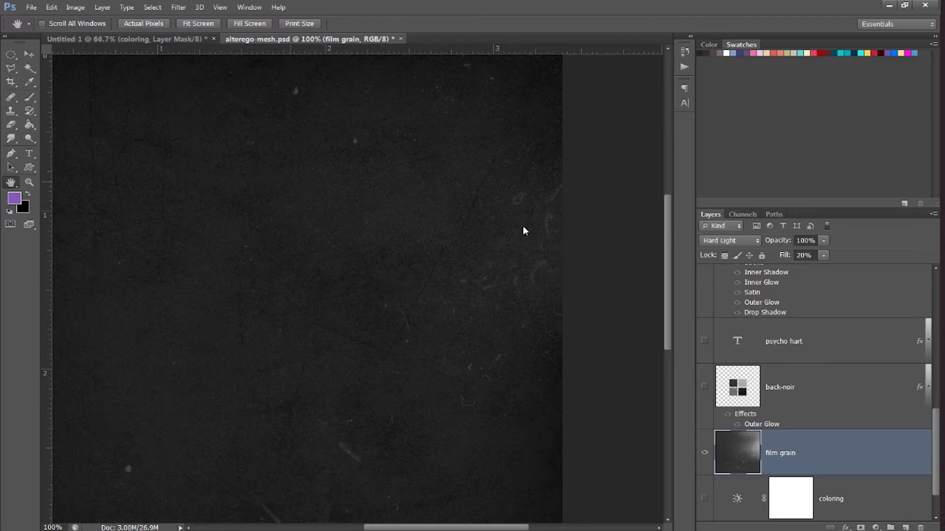
{"action": "left_click", "coordinate": [745, 240]}
{"action": "left_click", "coordinate": [721, 246]}
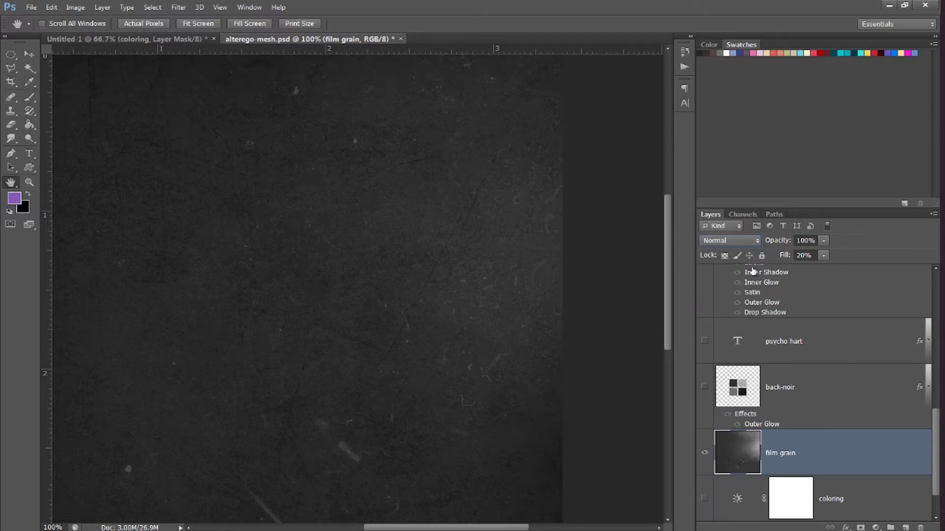
{"action": "left_click", "coordinate": [824, 255]}
{"action": "left_click_drag", "start_coordinate": [830, 268], "coordinate": [880, 268]}
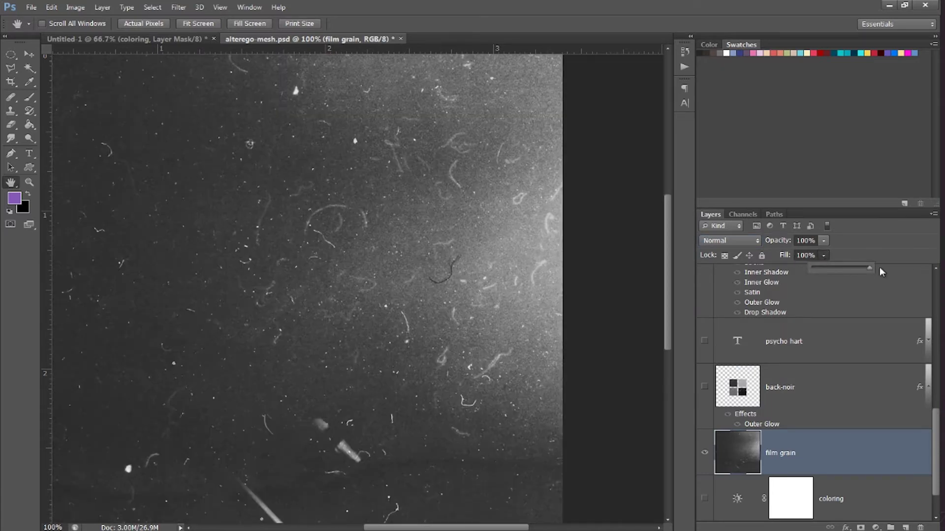
{"action": "left_click", "coordinate": [198, 24]}
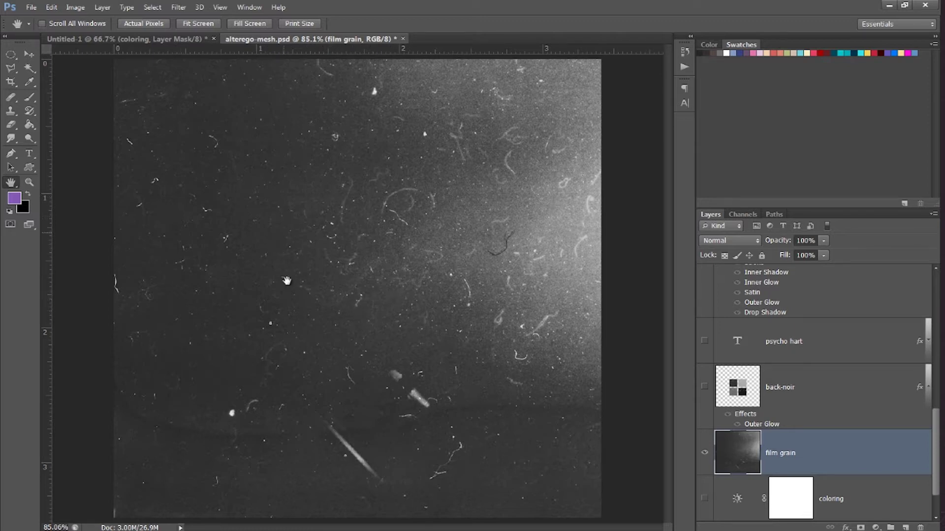
Restore the film grain layer to Hard Light blending with 20% fill.
{"action": "left_click", "coordinate": [705, 241]}
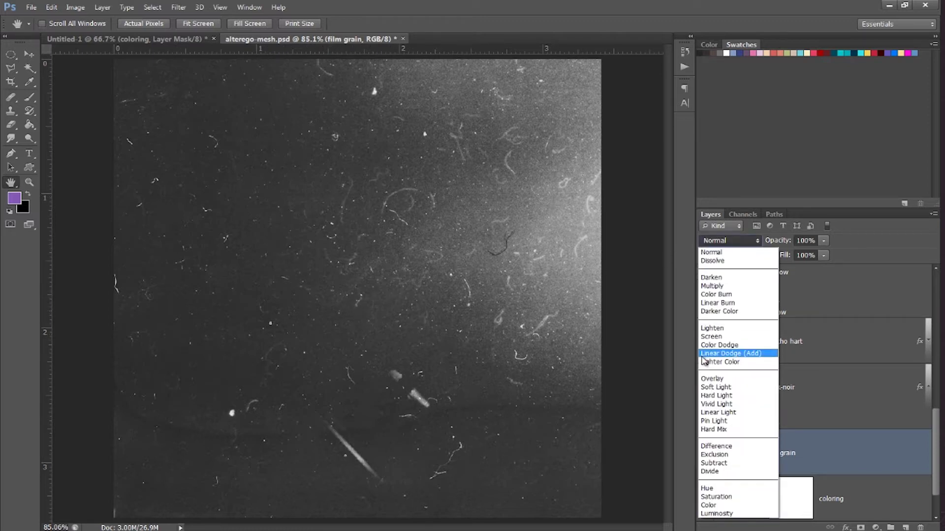
{"action": "left_click", "coordinate": [704, 396]}
{"action": "left_click", "coordinate": [803, 256]}
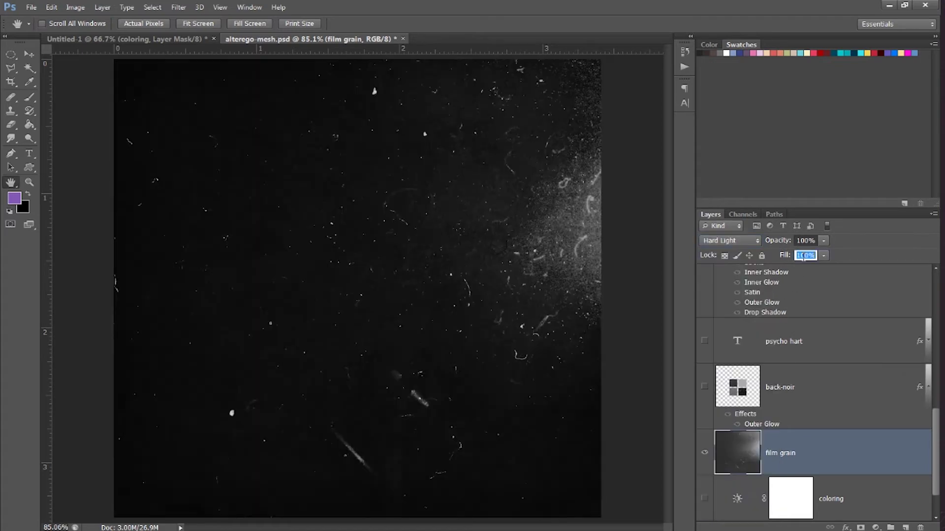
{"action": "type", "text": "20"}
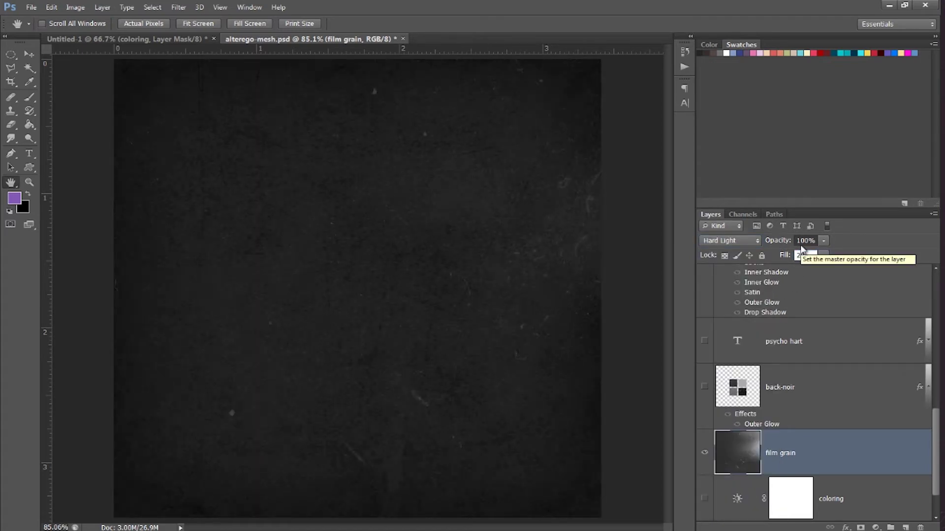
Activate the Move tool and show the Rectangle 1 and Rectangle 1 copy layers.
{"action": "left_click", "coordinate": [33, 55]}
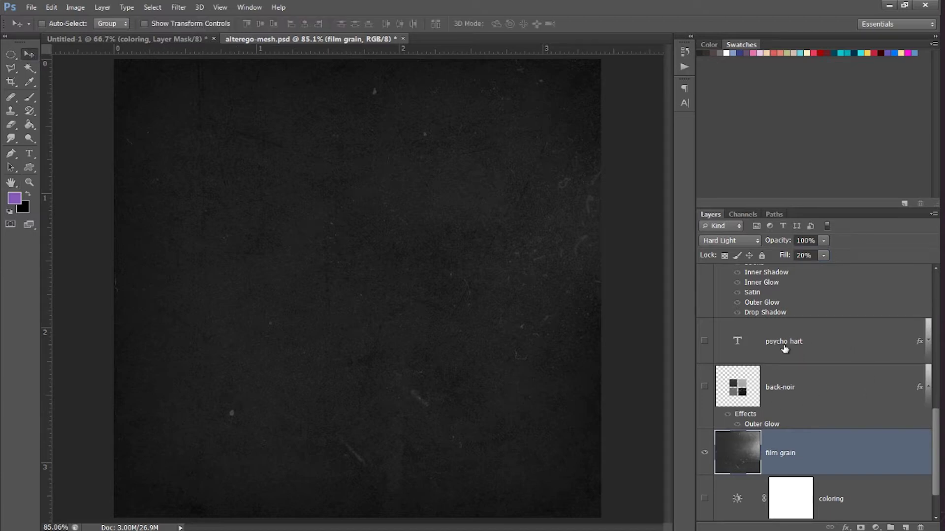
{"action": "scroll", "coordinate": [788, 336], "scroll_direction": "up", "scroll_amount": 6}
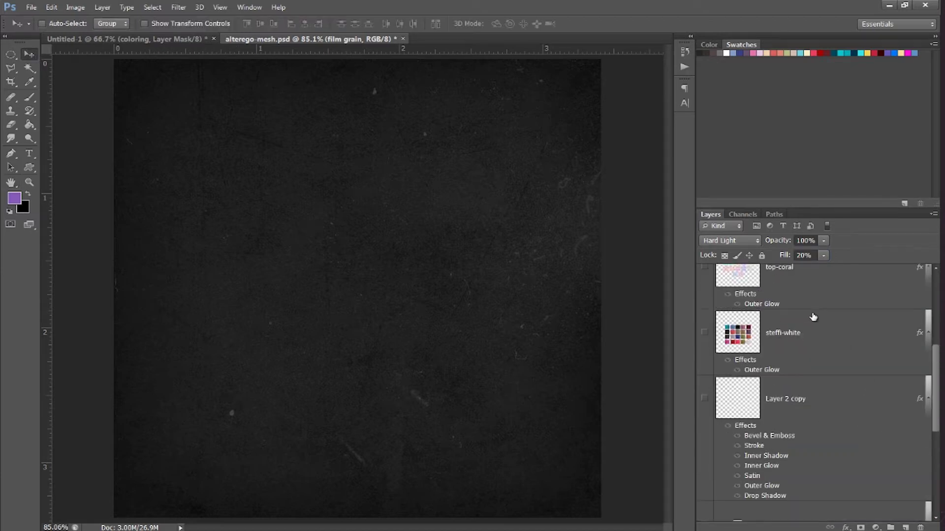
{"action": "scroll", "coordinate": [803, 317], "scroll_direction": "up", "scroll_amount": 2}
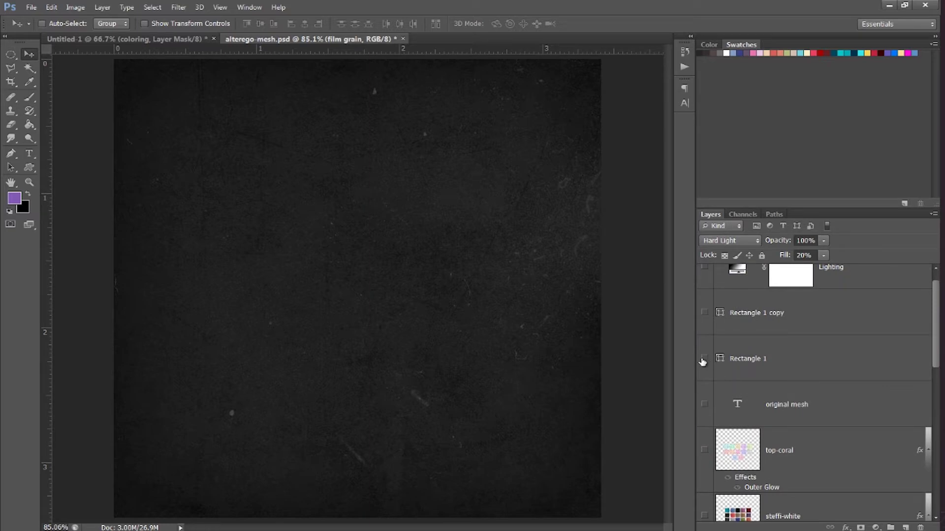
{"action": "left_click", "coordinate": [704, 358]}
{"action": "left_click", "coordinate": [704, 313]}
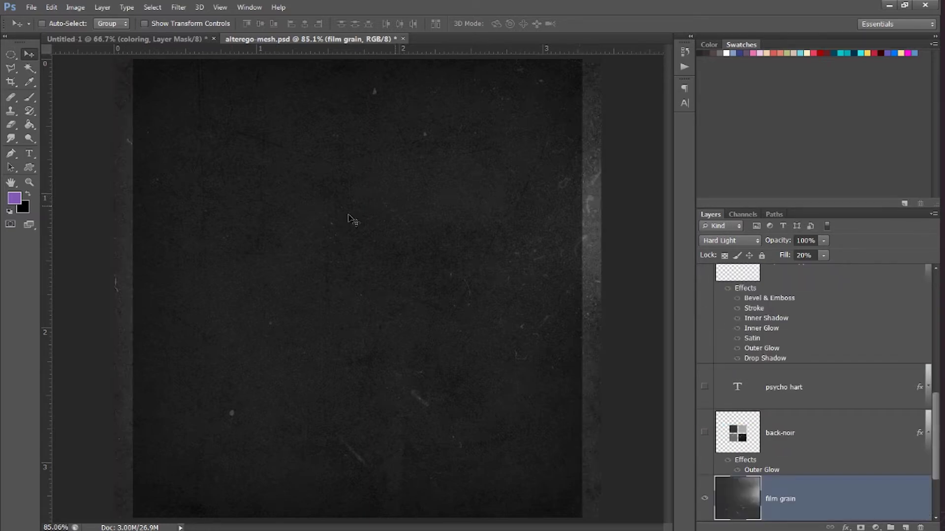
Select Rectangle 1 copy and Rectangle 1 in turn to examine their blend modes and positions at the canvas edges.
{"action": "scroll", "coordinate": [799, 345], "scroll_direction": "up", "scroll_amount": 8}
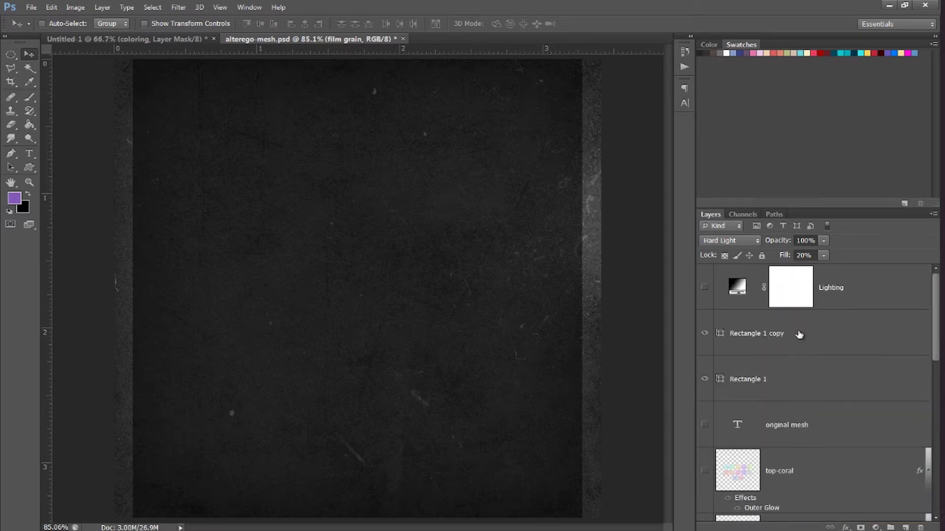
{"action": "left_click", "coordinate": [772, 336]}
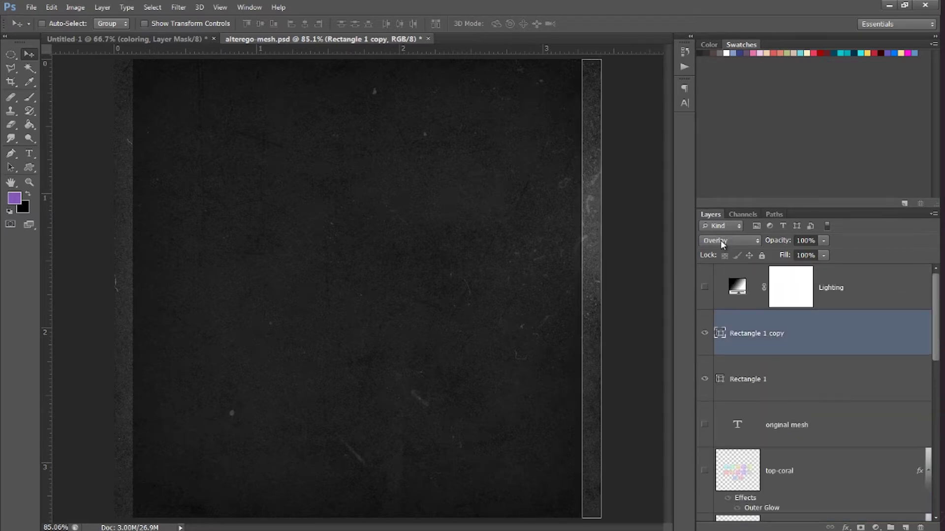
{"action": "left_click", "coordinate": [765, 380]}
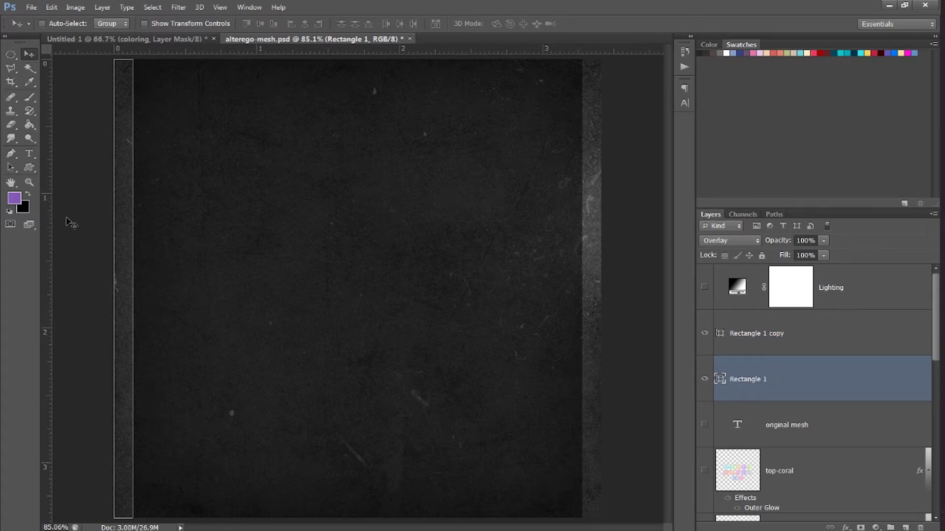
{"action": "left_click", "coordinate": [776, 328]}
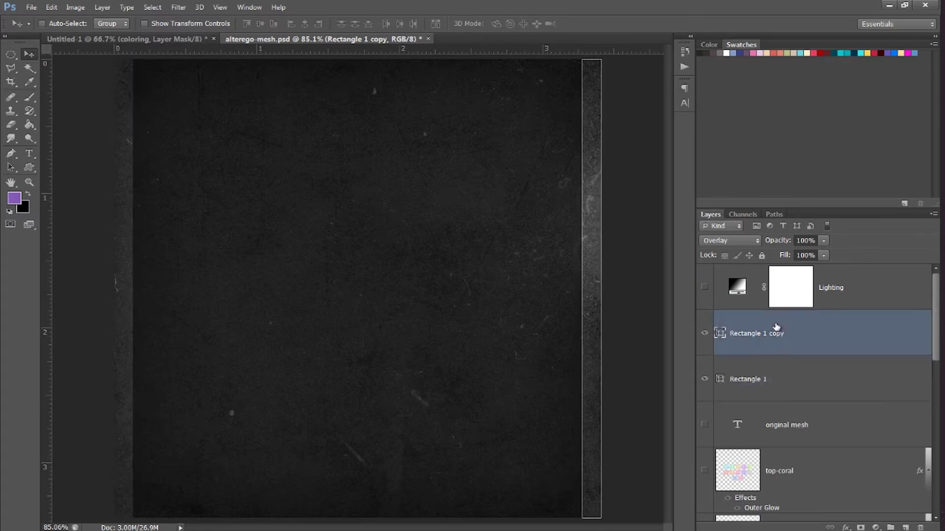
Show the Lighting layer and review its gradient fill's style, angle and scale, keeping the settings.
{"action": "left_click", "coordinate": [704, 288]}
{"action": "left_click", "coordinate": [746, 267]}
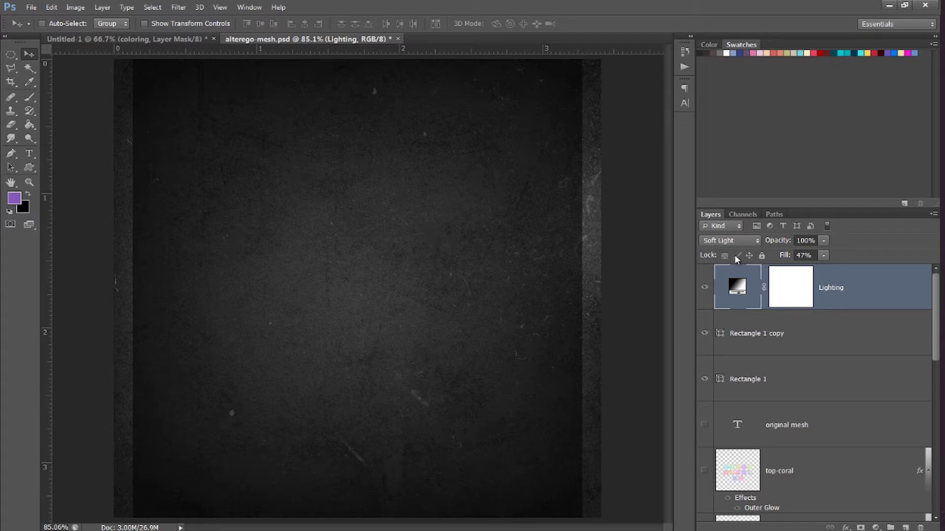
{"action": "double_click", "coordinate": [741, 286]}
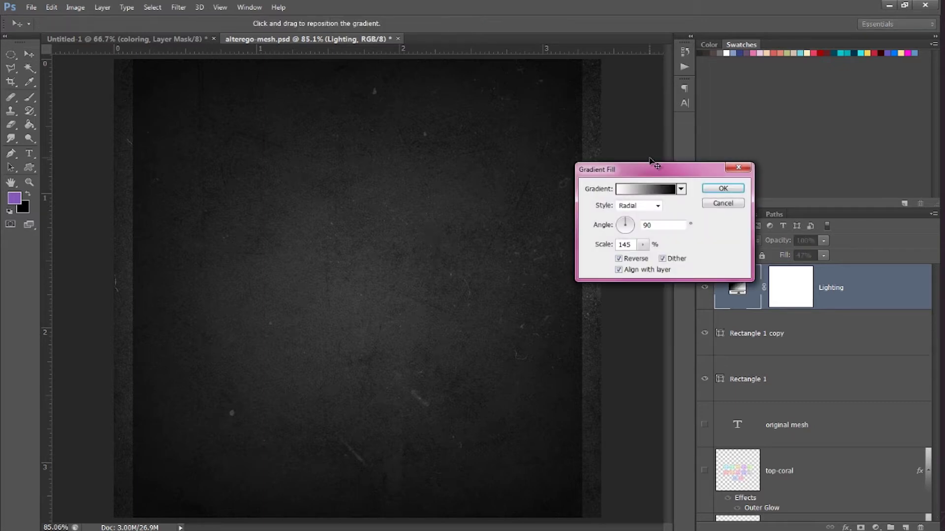
{"action": "left_click_drag", "start_coordinate": [657, 164], "coordinate": [346, 163]}
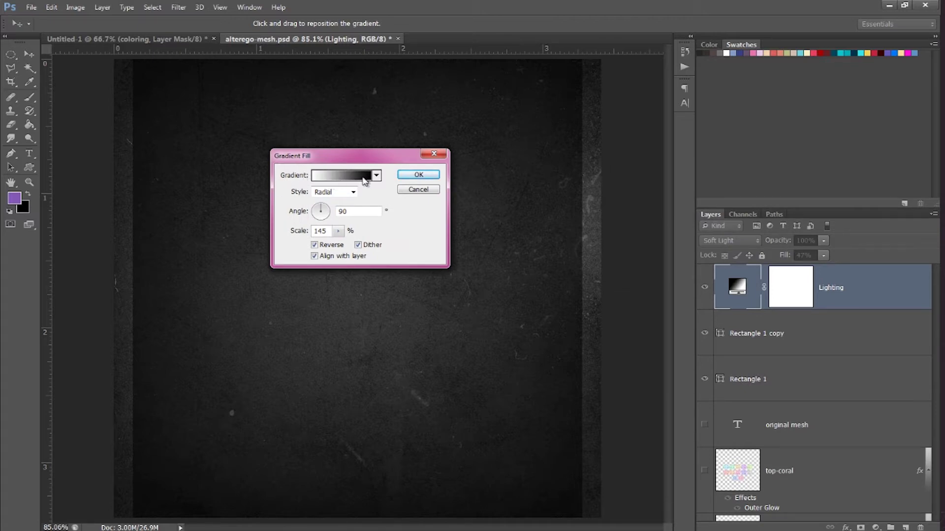
{"action": "double_click", "coordinate": [353, 211]}
{"action": "left_click", "coordinate": [418, 175]}
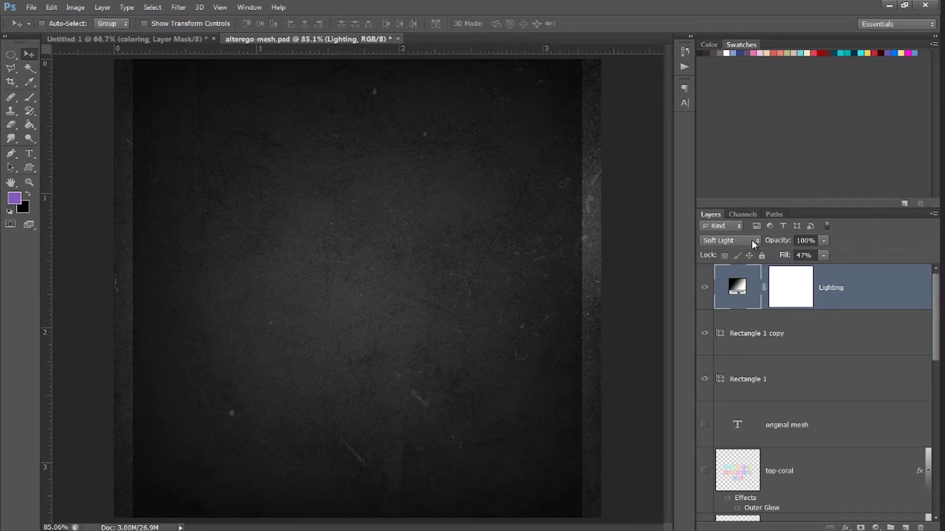
Set the Lighting layer to Normal blending with 100% fill to expose its radial gradient.
{"action": "left_click", "coordinate": [812, 255]}
{"action": "left_click", "coordinate": [729, 240]}
{"action": "left_click", "coordinate": [724, 250]}
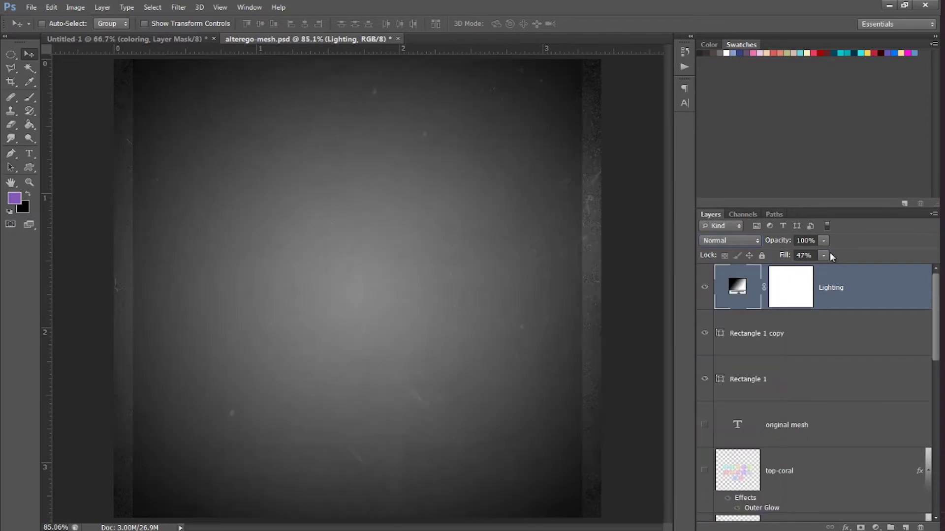
{"action": "left_click_drag", "start_coordinate": [874, 269], "coordinate": [876, 269]}
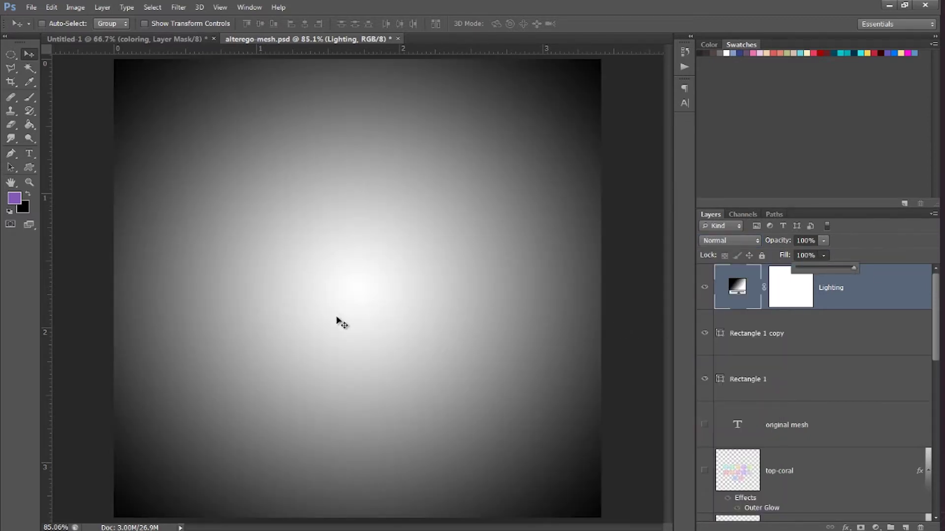
Restore the Lighting layer to Soft Light blending with 47% fill.
{"action": "left_click", "coordinate": [720, 241]}
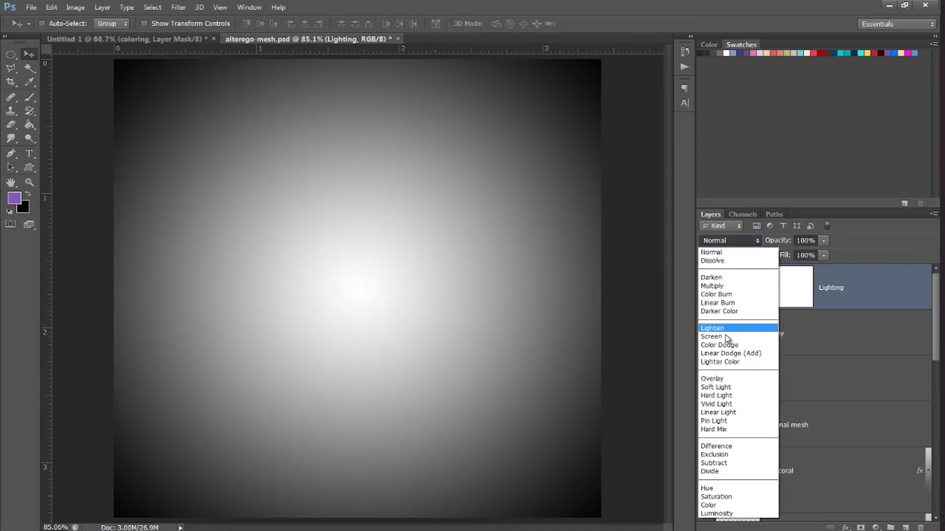
{"action": "left_click", "coordinate": [723, 387]}
{"action": "left_click", "coordinate": [807, 255]}
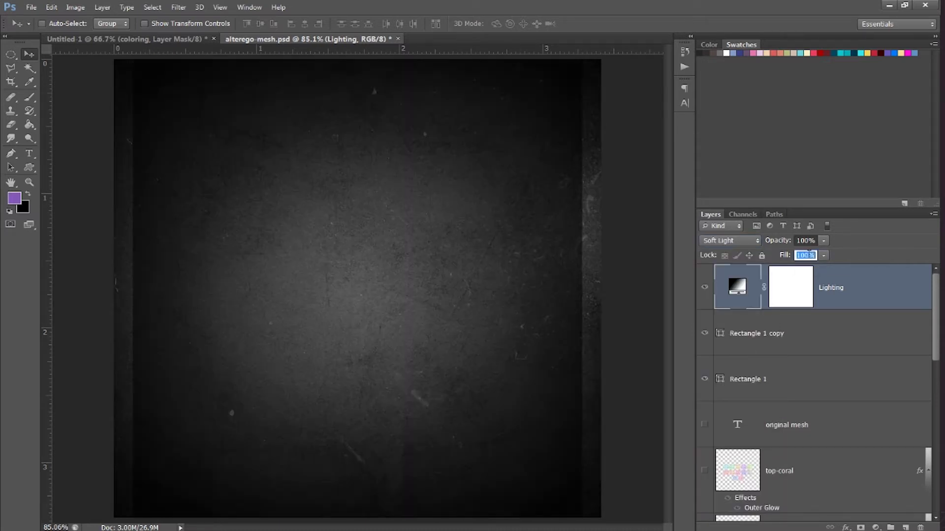
{"action": "type", "text": "47"}
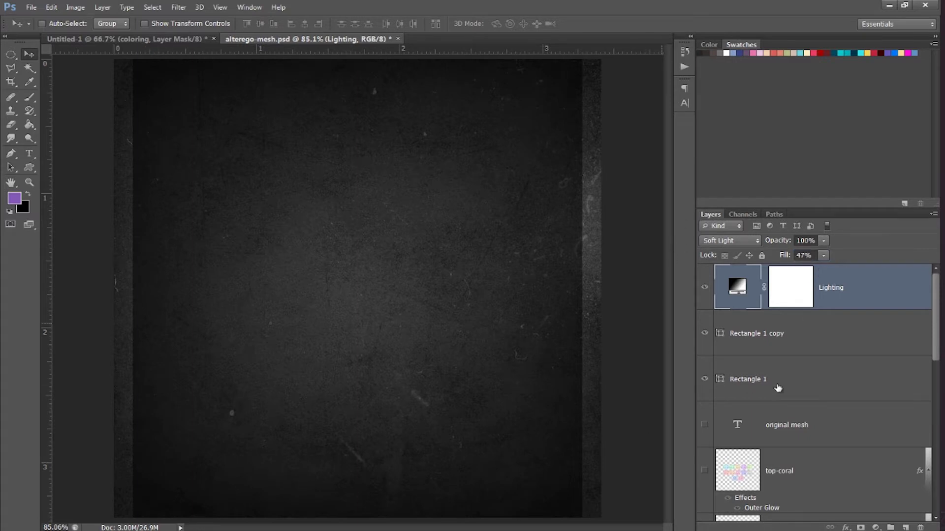
Show the original mesh text layer and move the text up into the upper part of the canvas.
{"action": "scroll", "coordinate": [777, 388], "scroll_direction": "down", "scroll_amount": 1}
{"action": "left_click", "coordinate": [704, 380]}
{"action": "left_click", "coordinate": [818, 378]}
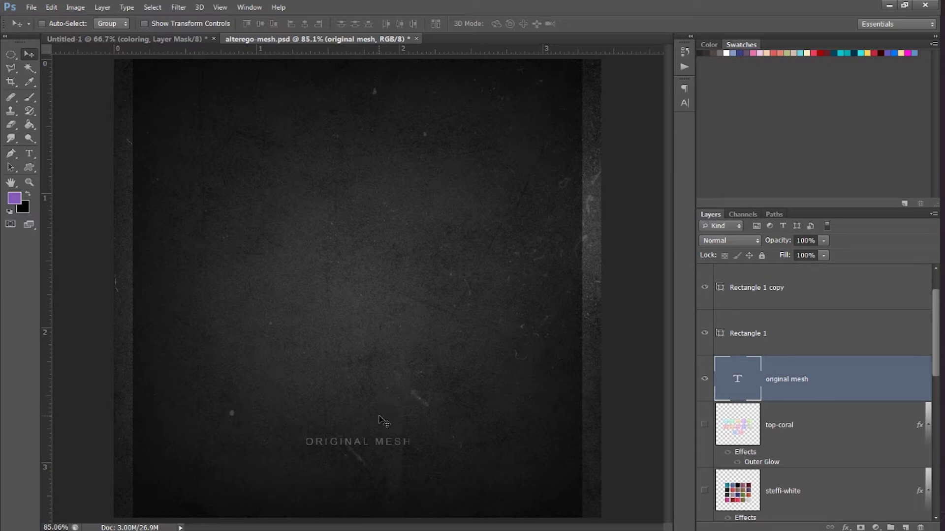
{"action": "left_click_drag", "start_coordinate": [384, 421], "coordinate": [372, 166]}
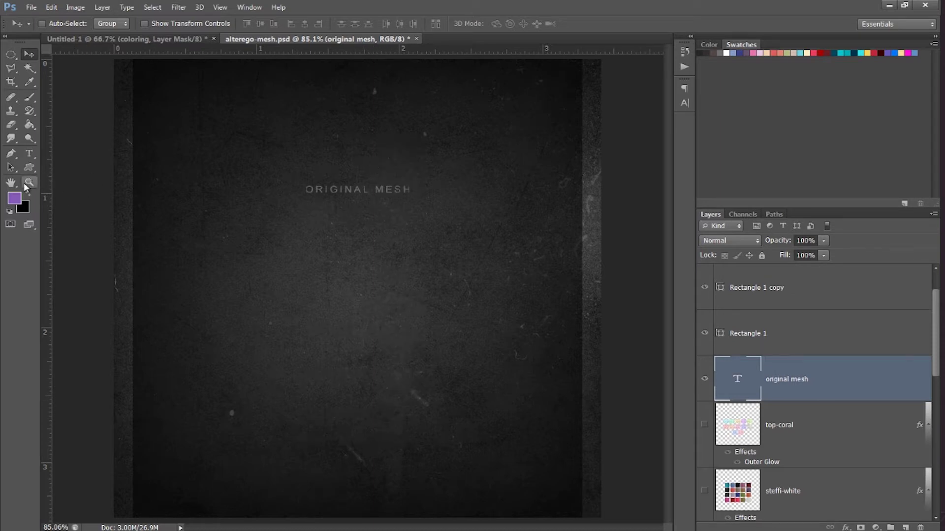
Replace the ORIGINAL MESH text with HUD TEXTURES.
{"action": "left_click", "coordinate": [36, 154]}
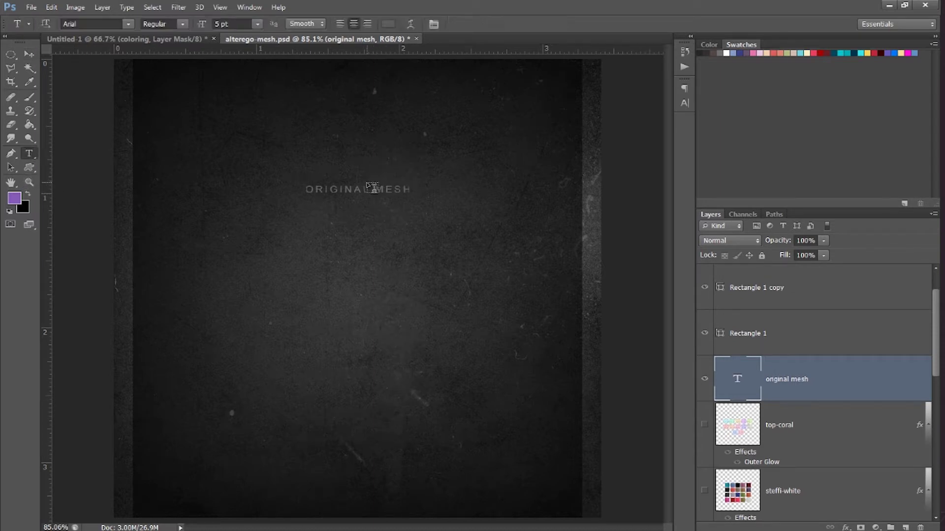
{"action": "left_click", "coordinate": [368, 189]}
{"action": "double_click", "coordinate": [367, 188]}
{"action": "triple_click", "coordinate": [367, 188]}
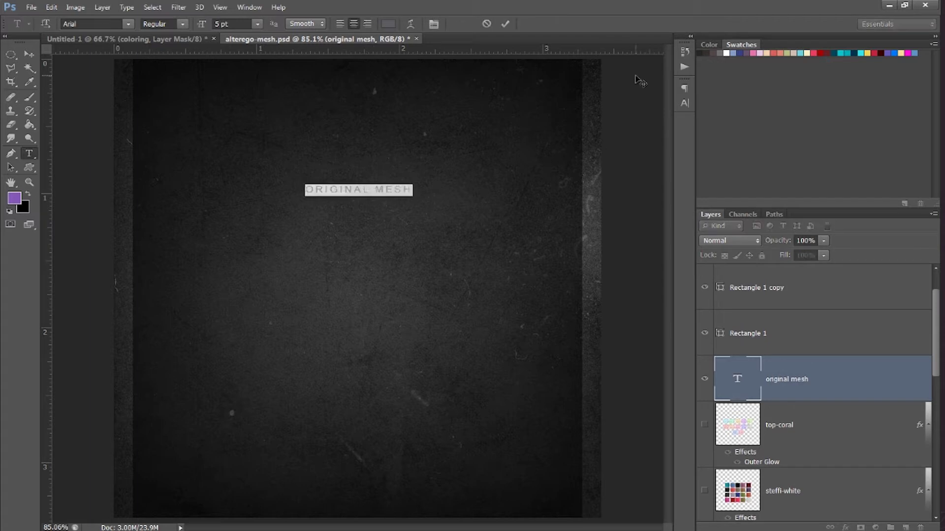
{"action": "type", "text": "HUD "}
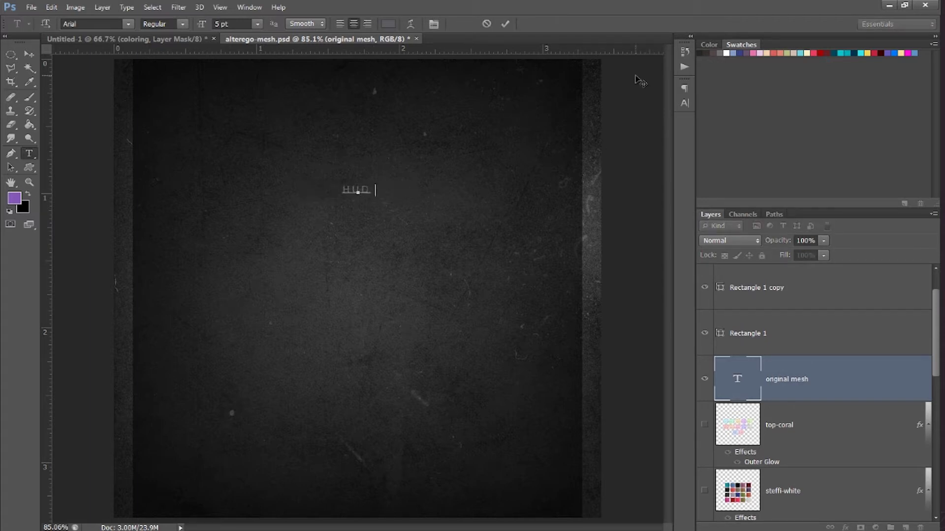
{"action": "type", "text": "TEXTURES"}
{"action": "key", "text": "ctrl+Return"}
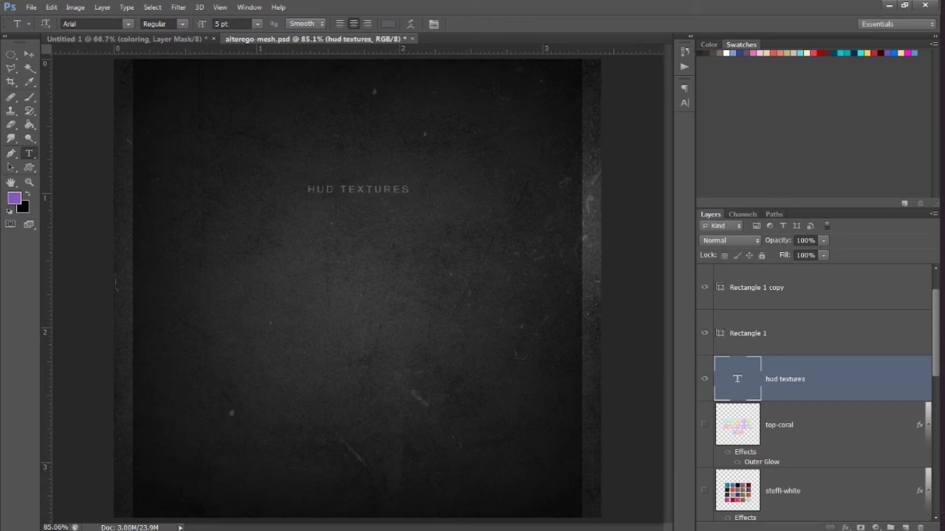
View the document at actual pixels and show the top-coral layer with its pastel swatches below the heading.
{"action": "left_click", "coordinate": [216, 8]}
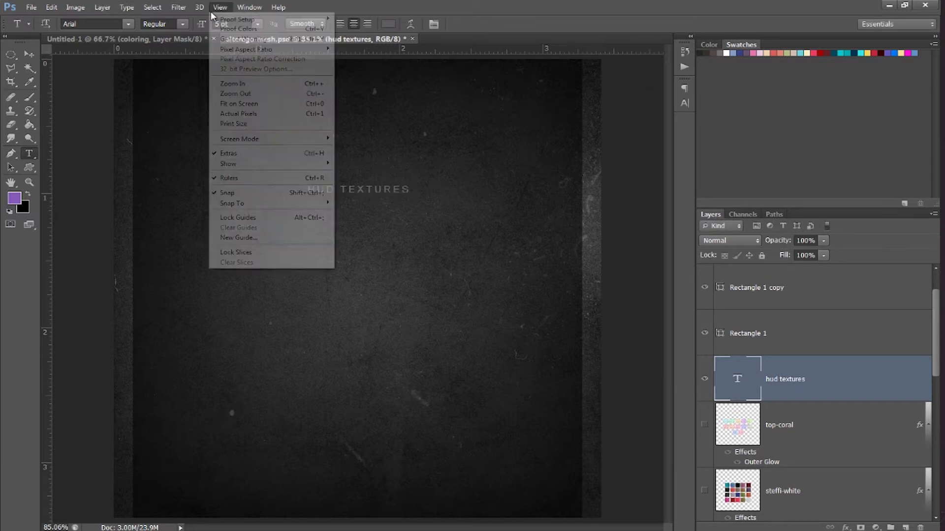
{"action": "left_click", "coordinate": [238, 114]}
{"action": "scroll", "coordinate": [305, 212], "scroll_direction": "up", "scroll_amount": 2}
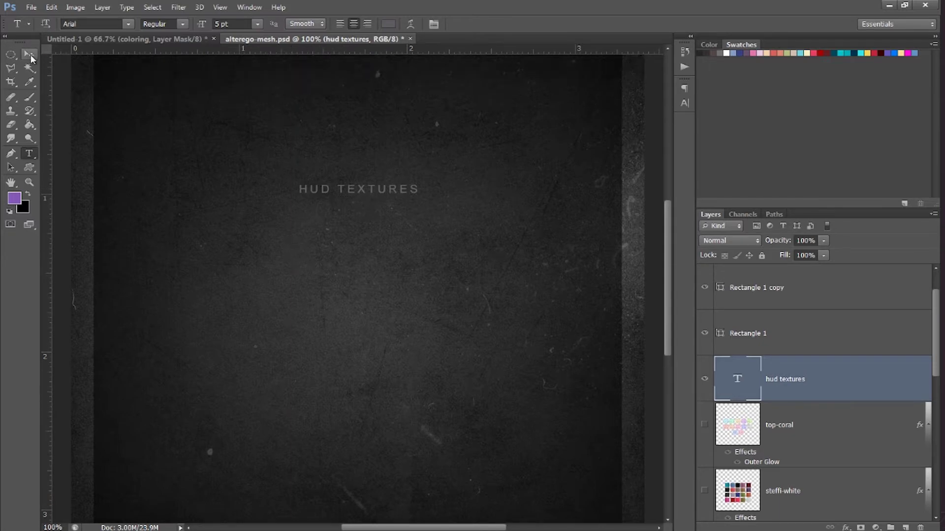
{"action": "left_click", "coordinate": [705, 425]}
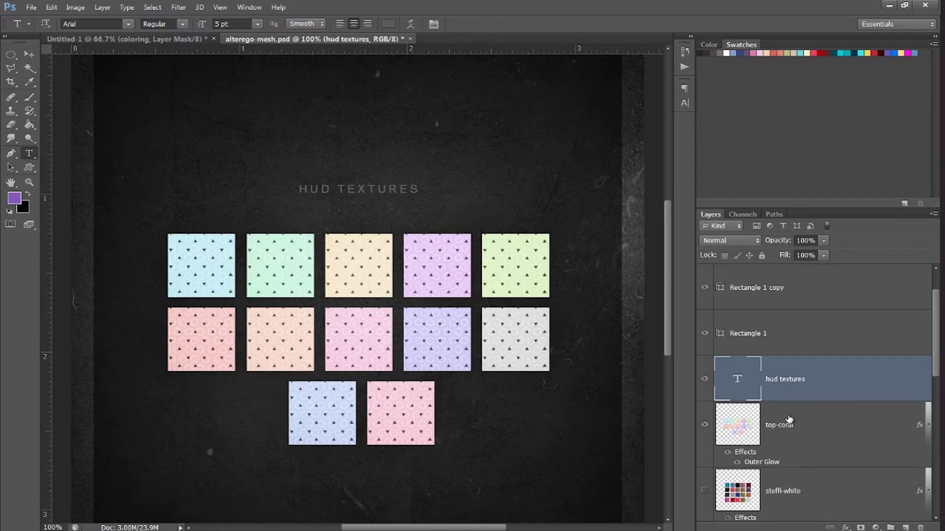
Move the top-coral swatches slightly up toward the HUD TEXTURES heading, and hide that layer.
{"action": "left_click", "coordinate": [789, 420]}
{"action": "left_click", "coordinate": [29, 54]}
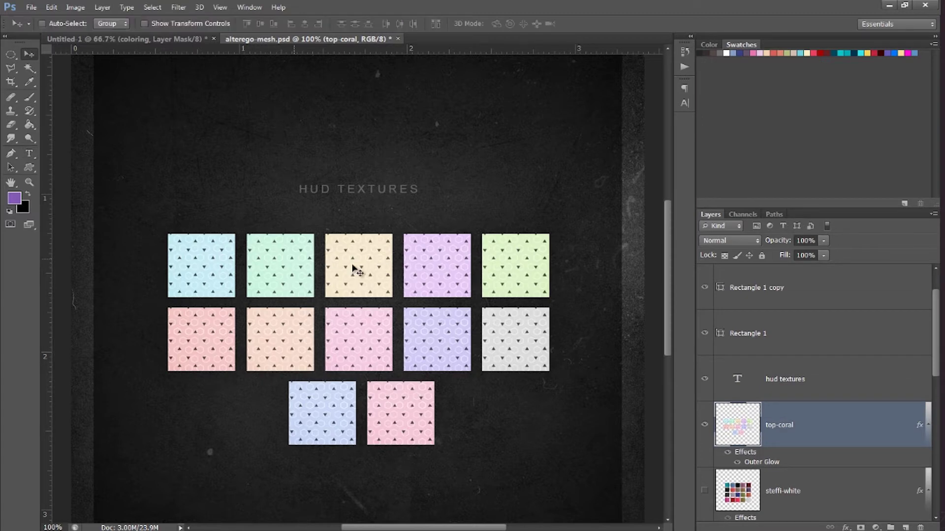
{"action": "left_click_drag", "start_coordinate": [384, 261], "coordinate": [395, 244]}
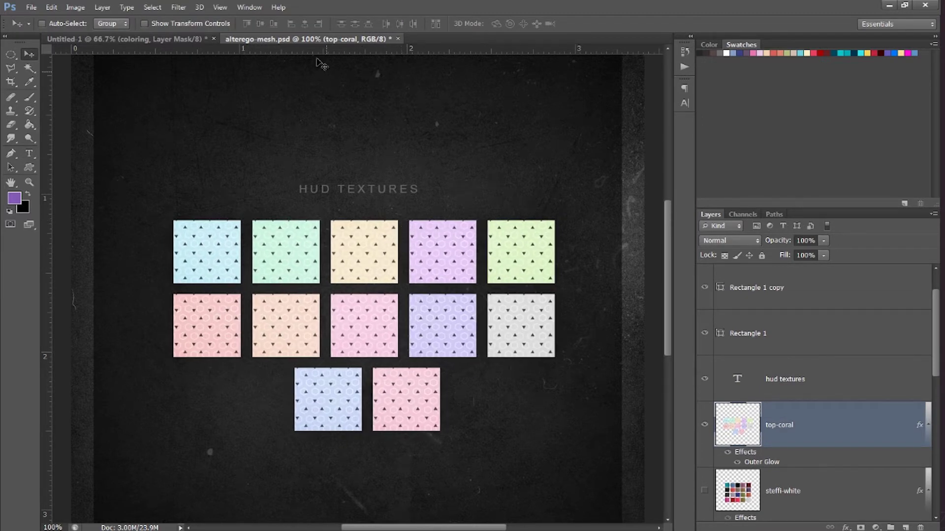
{"action": "left_click", "coordinate": [220, 7]}
{"action": "left_click", "coordinate": [233, 95]}
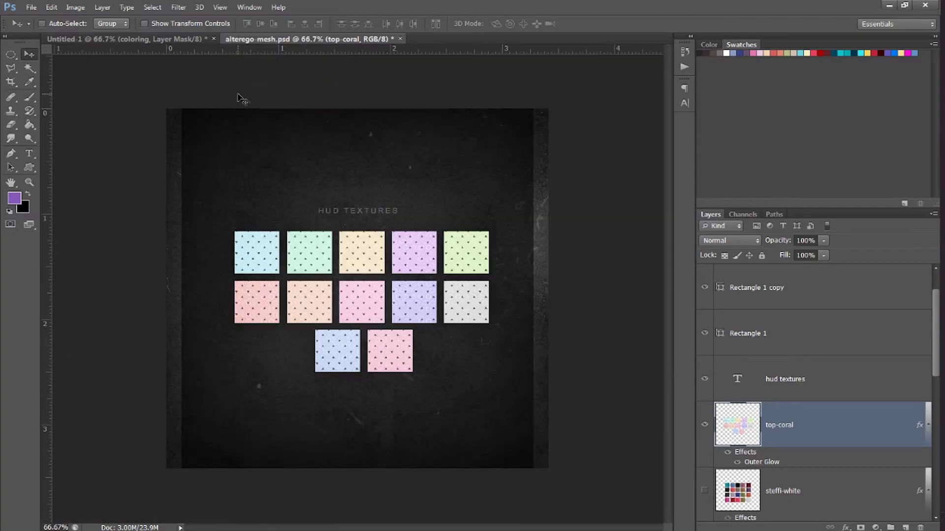
{"action": "left_click", "coordinate": [705, 425]}
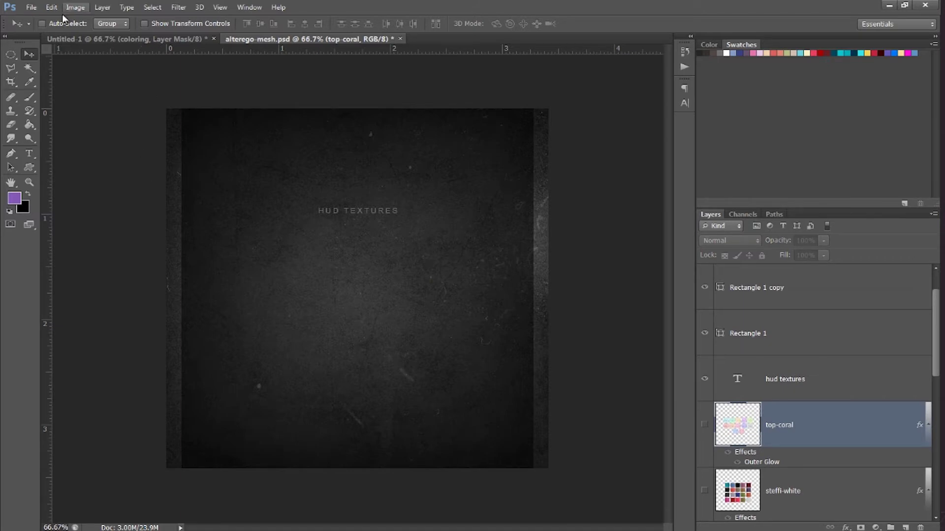
Open the back-charcoal, back-grey, back-noir and back-white images together from the suicide dollz 7.23 folder on the desktop.
{"action": "left_click", "coordinate": [31, 8]}
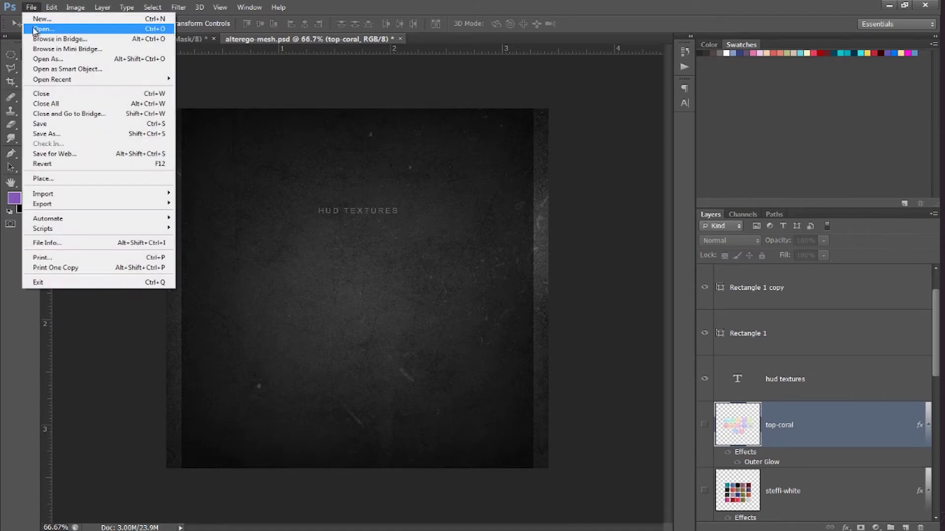
{"action": "left_click", "coordinate": [34, 29]}
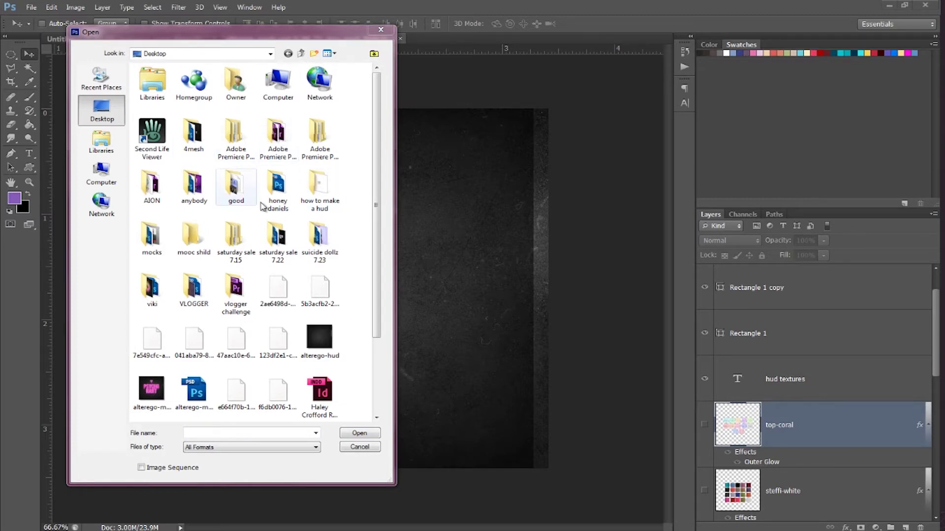
{"action": "double_click", "coordinate": [317, 251]}
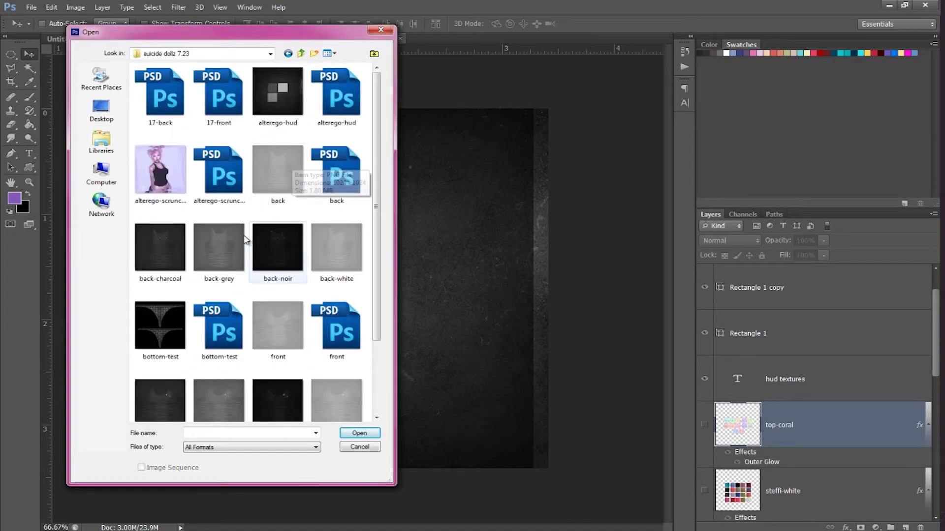
{"action": "left_click", "coordinate": [174, 257]}
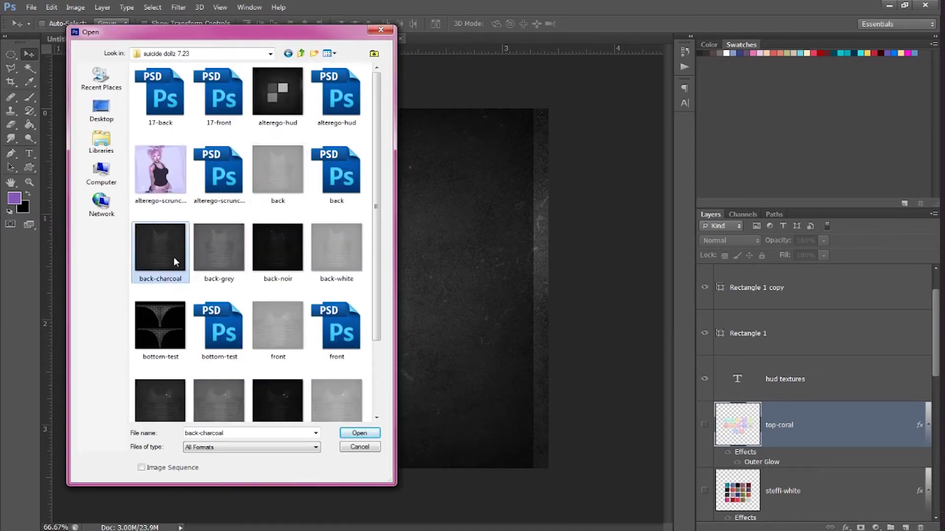
{"action": "left_click", "coordinate": [231, 243], "text": "ctrl"}
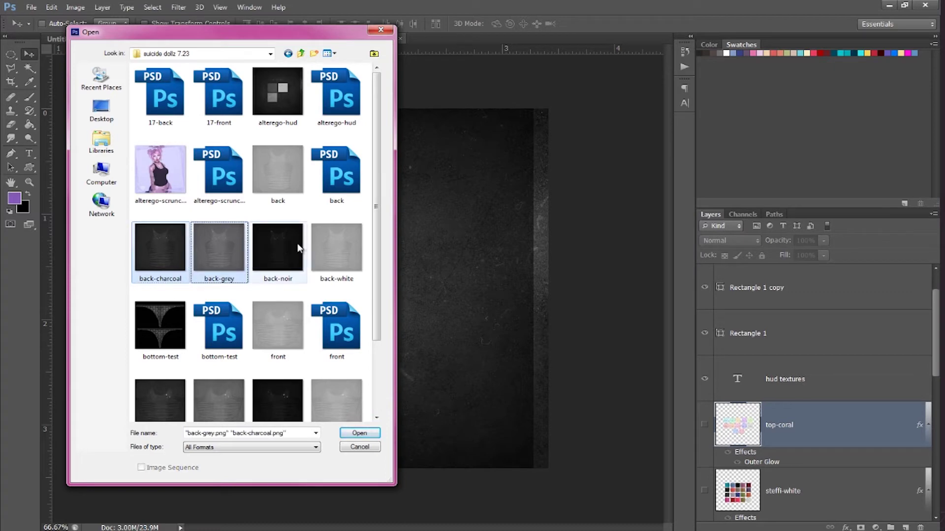
{"action": "left_click", "coordinate": [278, 248], "text": "ctrl"}
{"action": "left_click", "coordinate": [341, 242], "text": "ctrl"}
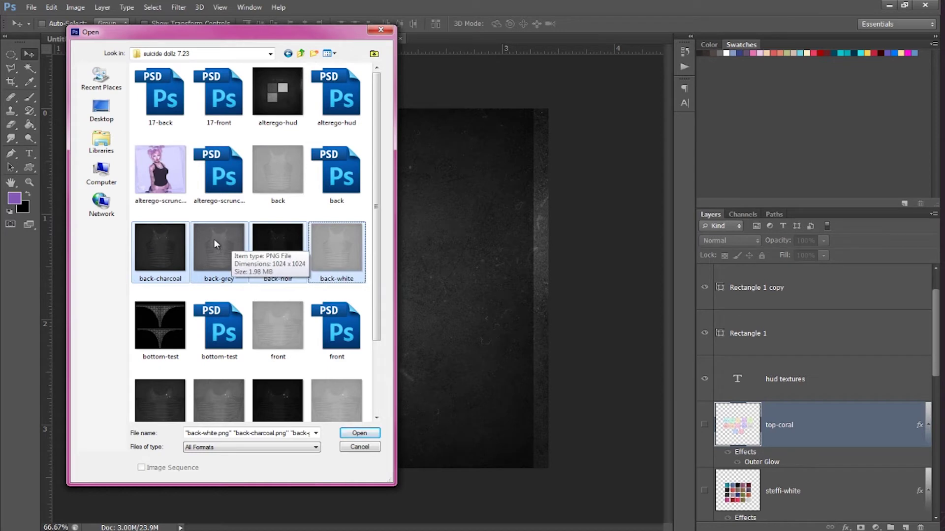
{"action": "left_click", "coordinate": [360, 436]}
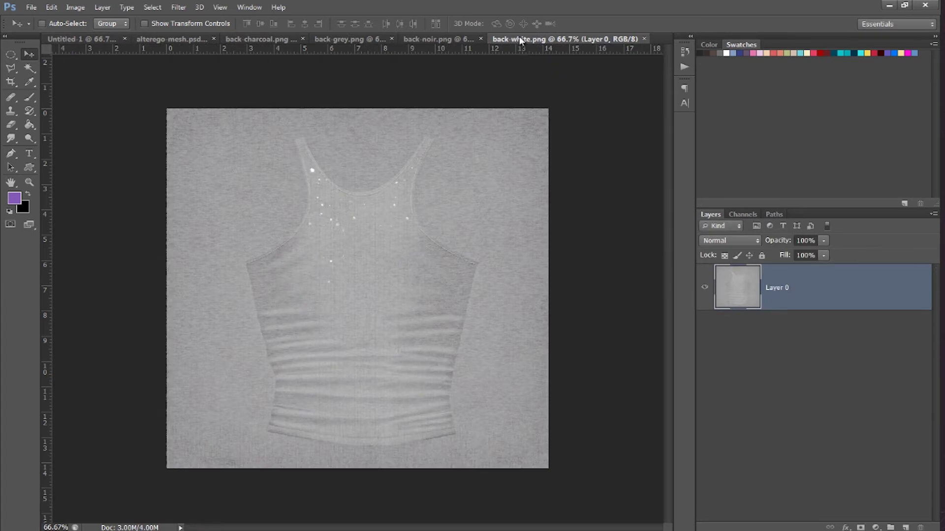
Float the back-white image, copy its layer aligned into the back-noir document, and close back-white.
{"action": "left_click_drag", "start_coordinate": [519, 39], "coordinate": [484, 124]}
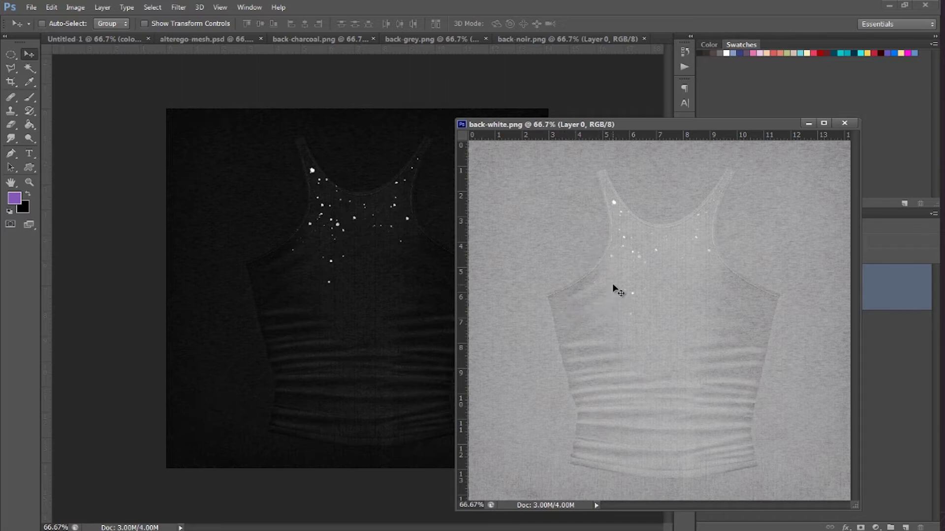
{"action": "left_click_drag", "start_coordinate": [613, 287], "coordinate": [404, 278]}
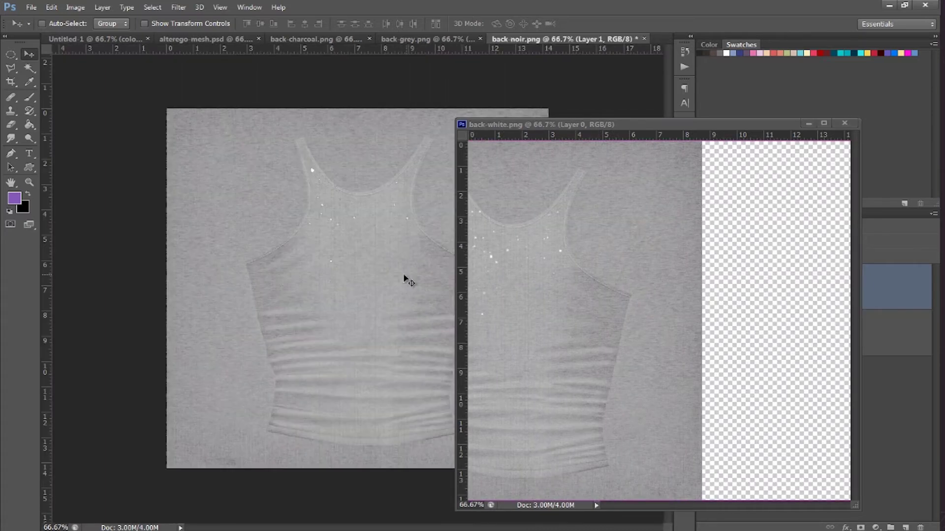
{"action": "left_click", "coordinate": [844, 124]}
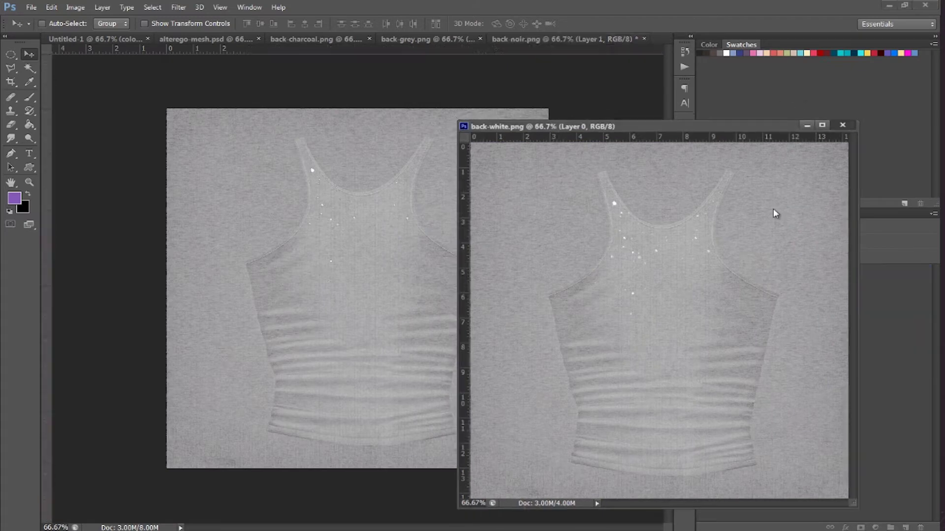
Float the back-grey image, copy its layer aligned into the back-noir document, and close back-grey.
{"action": "left_click_drag", "start_coordinate": [456, 44], "coordinate": [438, 92]}
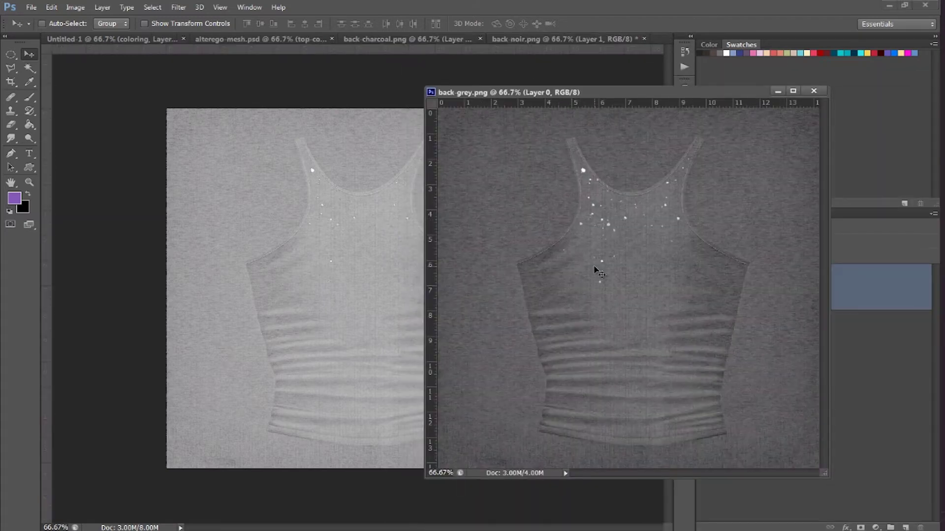
{"action": "left_click_drag", "start_coordinate": [598, 272], "coordinate": [399, 250]}
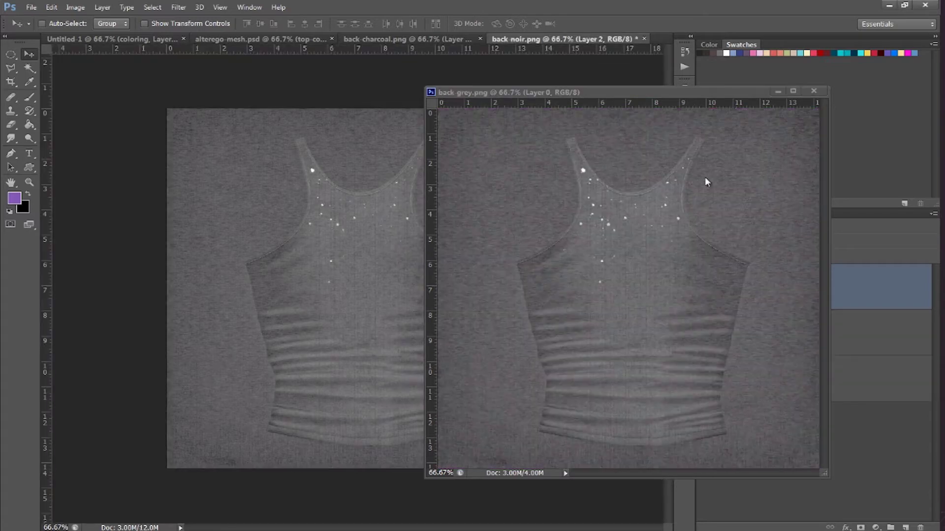
{"action": "left_click", "coordinate": [813, 91]}
Float the back-charcoal image, copy its layer aligned into the back-noir document, and close back-charcoal.
{"action": "left_click_drag", "start_coordinate": [397, 44], "coordinate": [441, 108]}
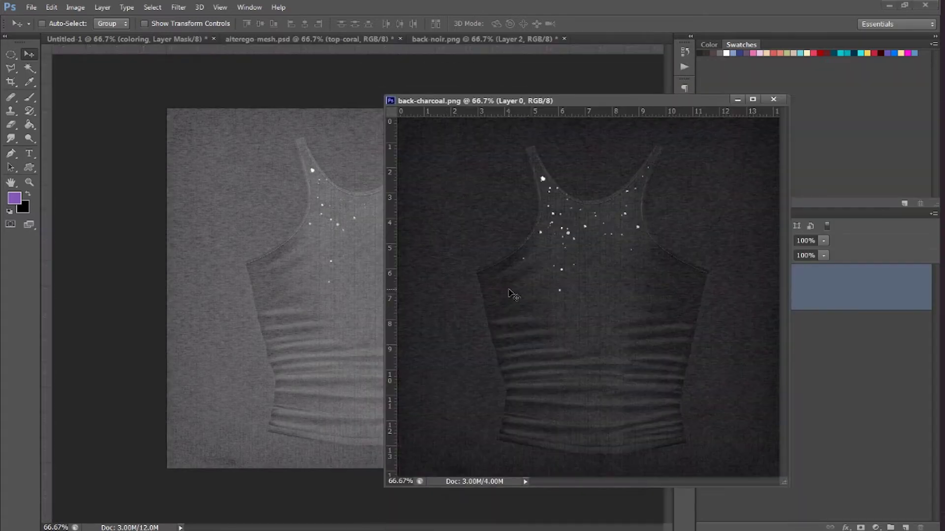
{"action": "left_click_drag", "start_coordinate": [325, 247], "coordinate": [325, 247]}
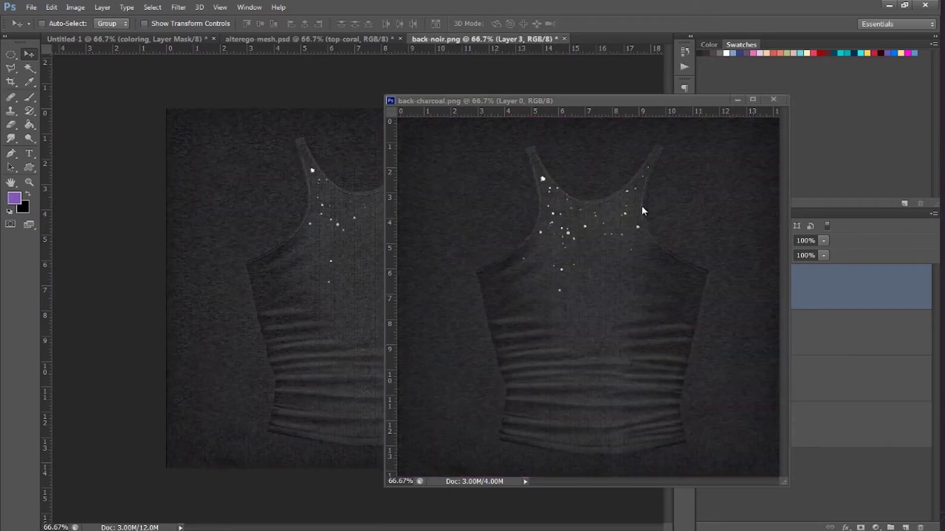
{"action": "left_click", "coordinate": [773, 100]}
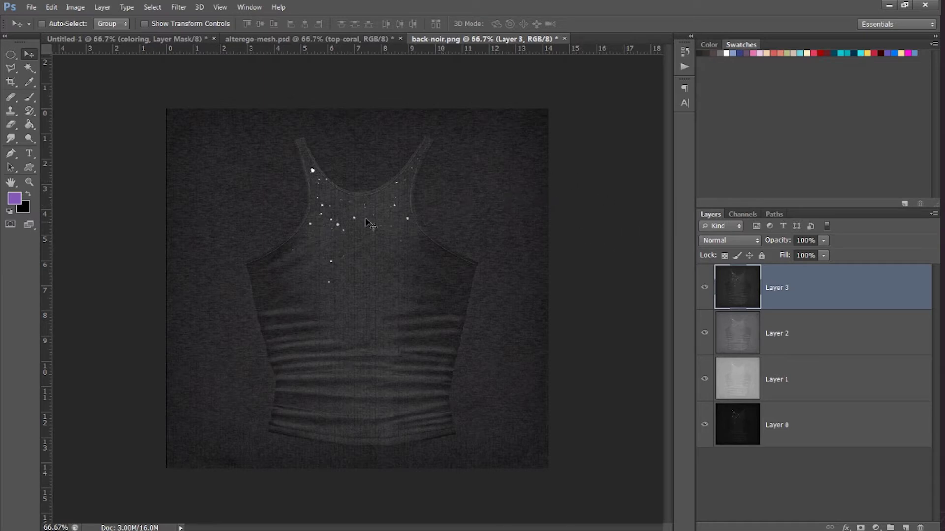
{"action": "left_click", "coordinate": [11, 83]}
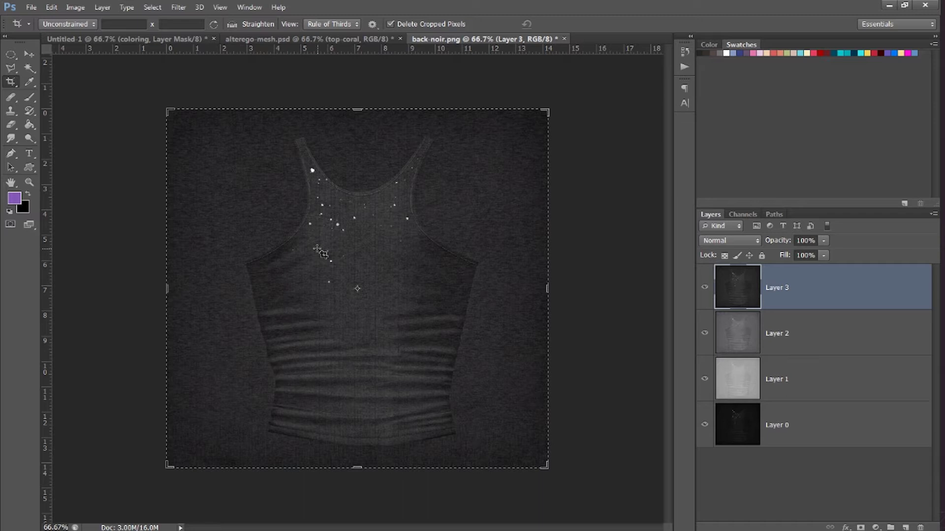
{"action": "left_click", "coordinate": [322, 254]}
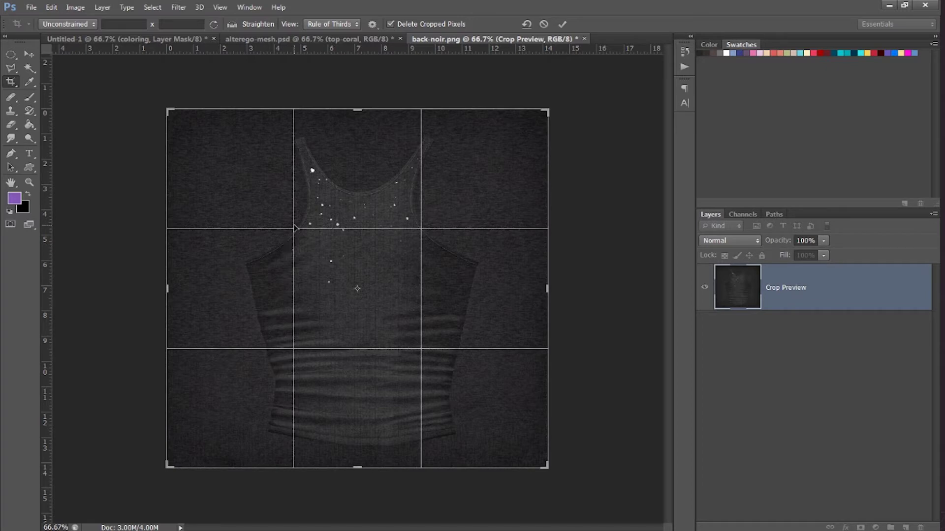
{"action": "key", "text": "ctrl"}
{"action": "key", "text": "ctrl"}
{"action": "key", "text": "ctrl"}
{"action": "key", "text": "ctrl"}
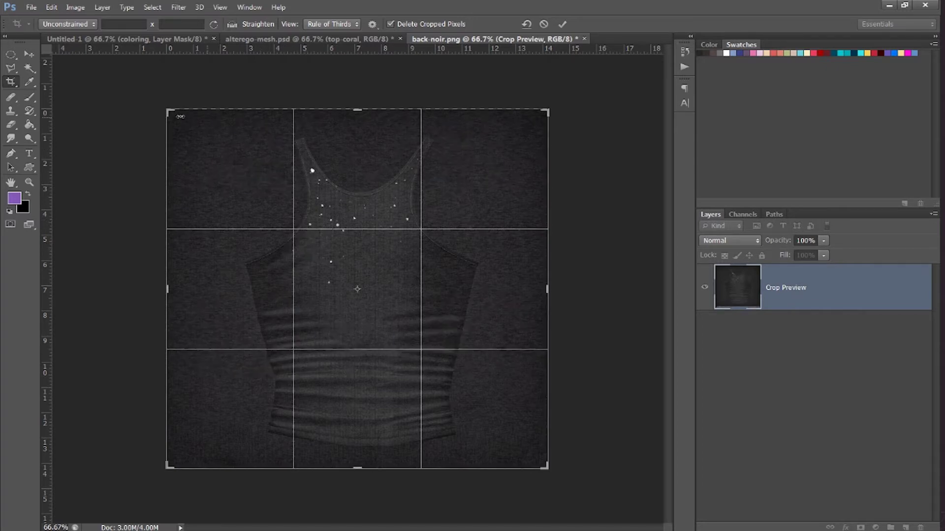
{"action": "left_click_drag", "start_coordinate": [115, 95], "coordinate": [100, 100]}
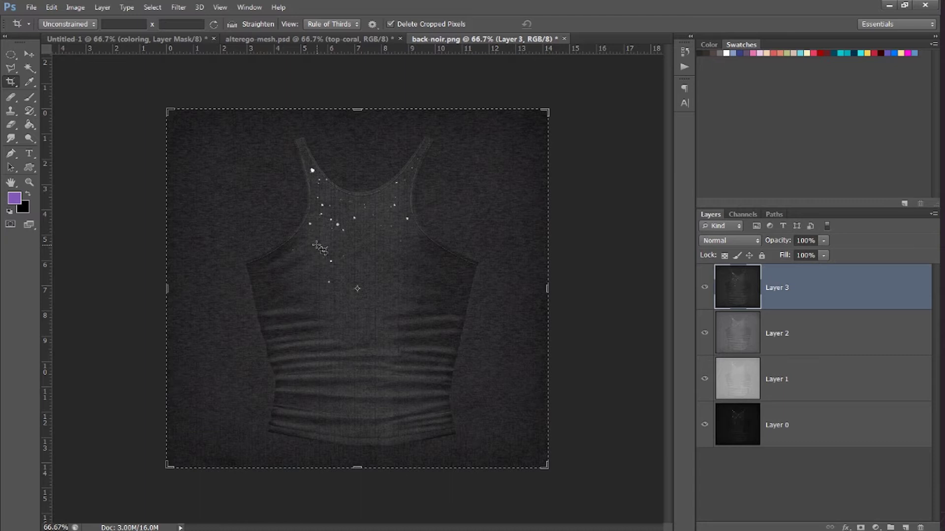
Crop the stacked back-noir document to a small square of fabric at the middle of the tank top, about 3 ruler units wide.
{"action": "left_click_drag", "start_coordinate": [316, 245], "coordinate": [401, 353]}
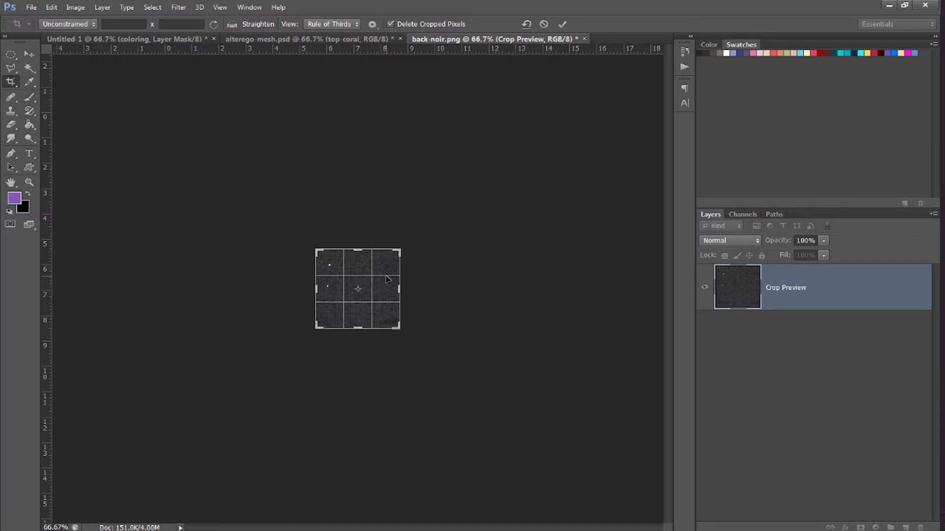
{"action": "key", "text": "Return"}
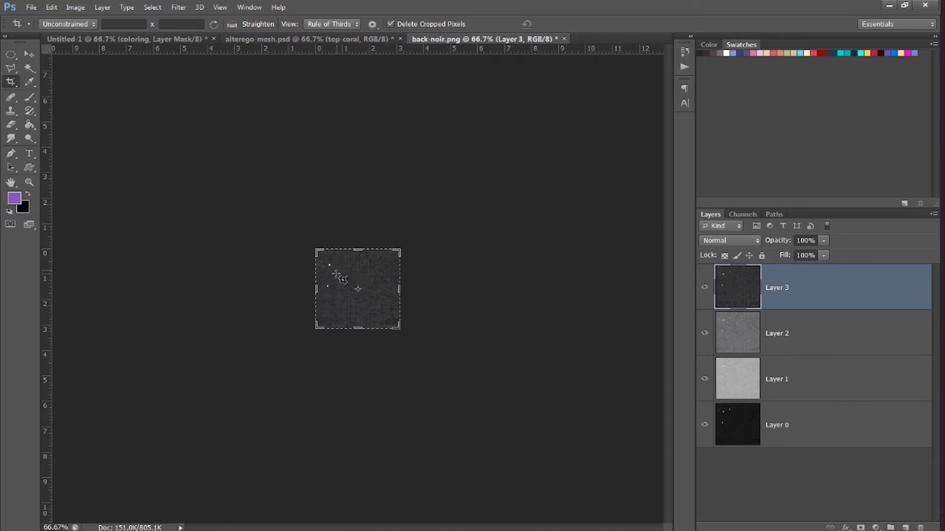
Copy all four cropped texture layers from back-noir into alterego-mesh.psd, and close back-noir without saving.
{"action": "left_click", "coordinate": [29, 55]}
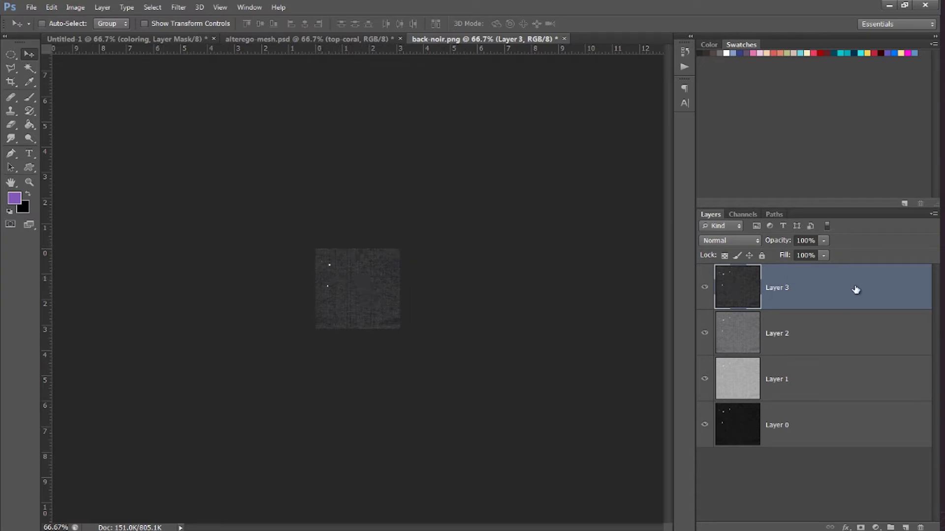
{"action": "left_click_drag", "start_coordinate": [382, 276], "coordinate": [351, 316]}
{"action": "left_click_drag", "start_coordinate": [420, 44], "coordinate": [421, 79]}
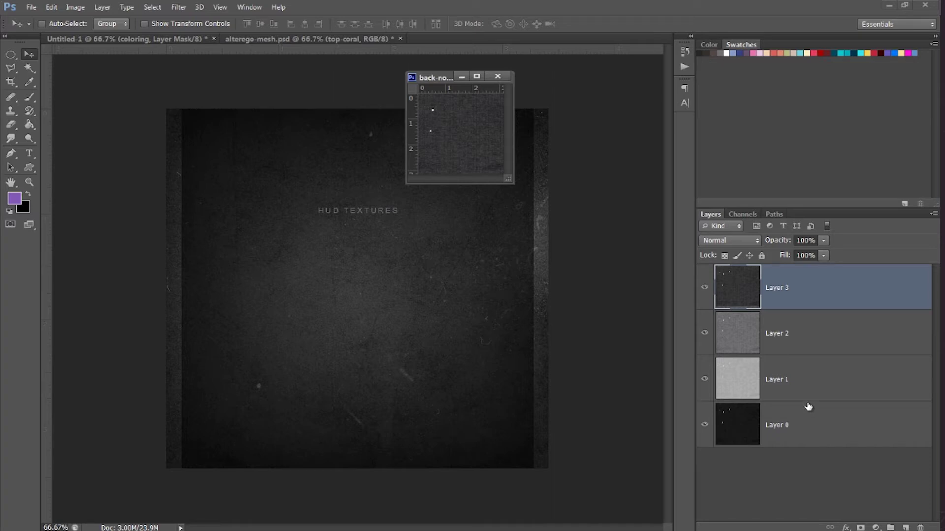
{"action": "left_click", "coordinate": [803, 443], "text": "shift"}
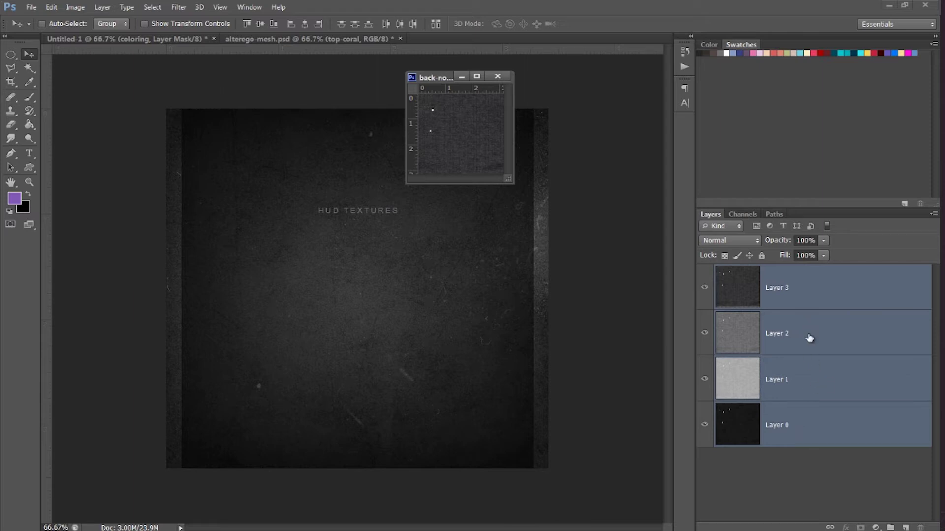
{"action": "left_click_drag", "start_coordinate": [809, 338], "coordinate": [415, 362]}
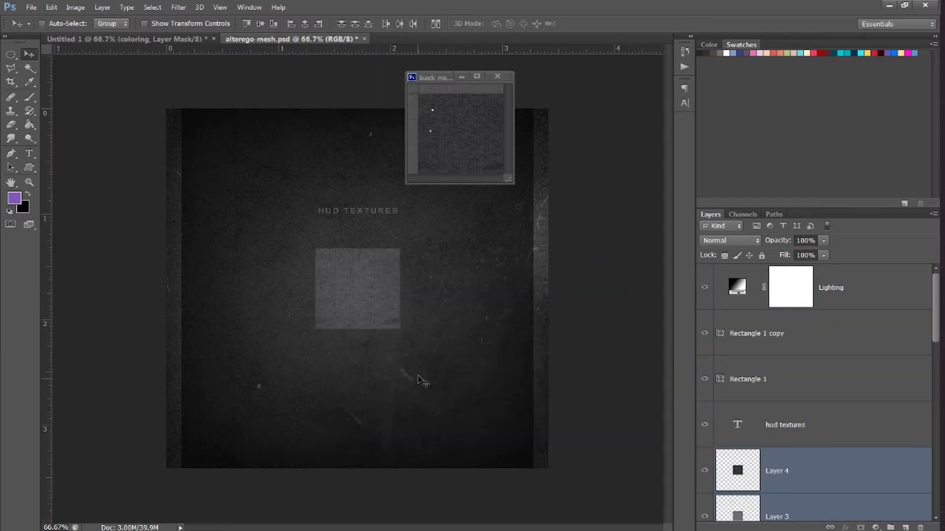
{"action": "left_click", "coordinate": [497, 76]}
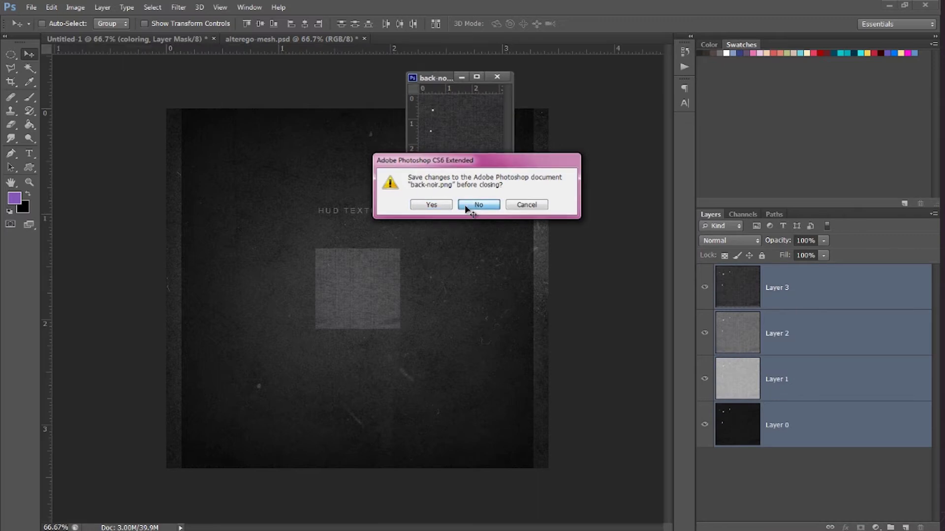
{"action": "left_click", "coordinate": [469, 206]}
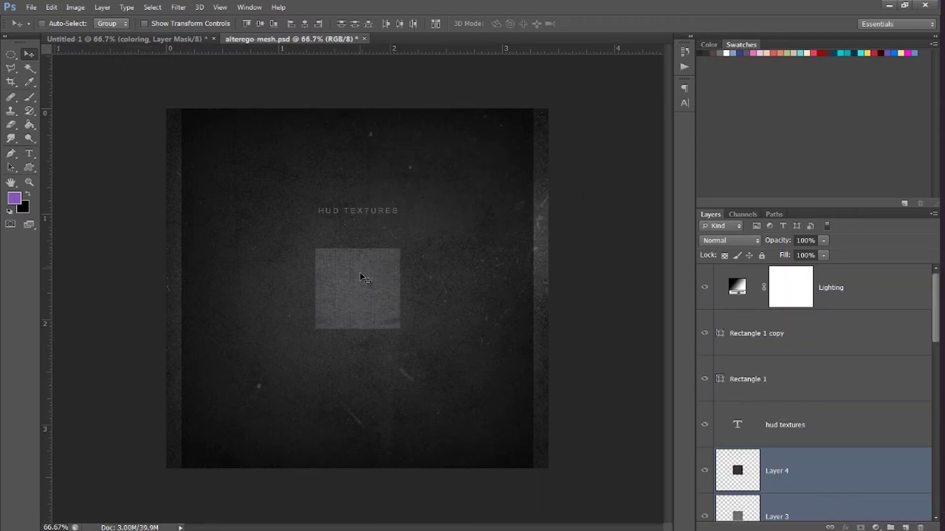
Move the four stacked texture squares to the left below the HUD TEXTURES heading and scale them down to slightly over half size.
{"action": "left_click_drag", "start_coordinate": [362, 278], "coordinate": [319, 255]}
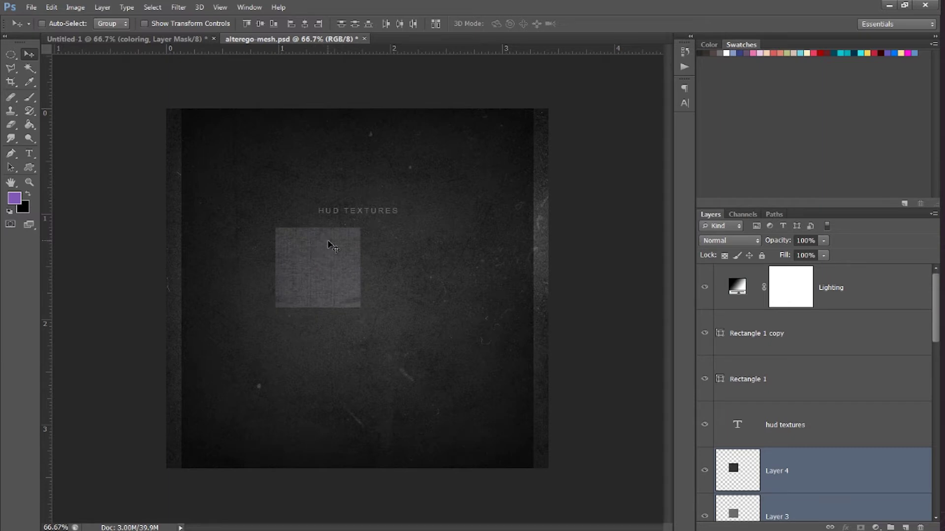
{"action": "key", "text": "ctrl+t"}
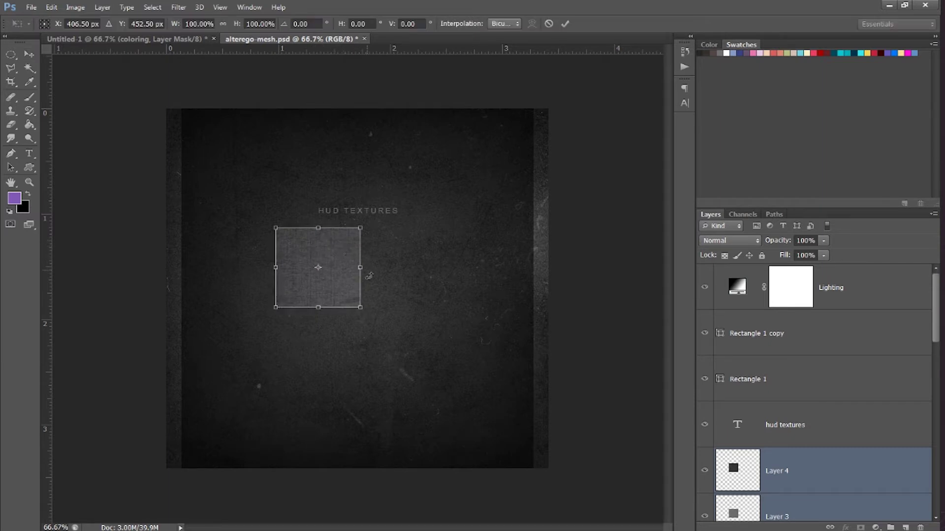
{"action": "left_click_drag", "start_coordinate": [351, 302], "coordinate": [329, 276]}
{"action": "key", "text": "Return"}
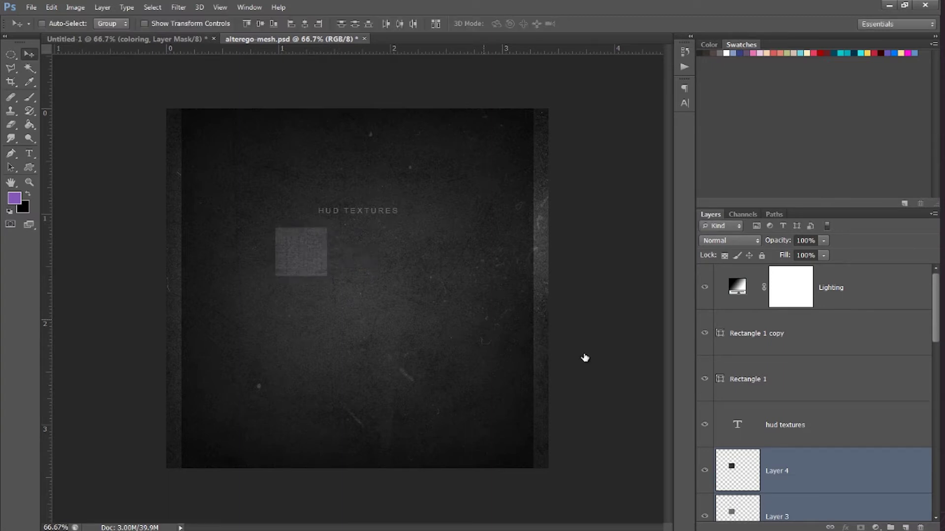
Move the squares on Layer 4, Layer 3 and Layer 2 together to the right of Layer 1's square, leaving a narrow gap.
{"action": "scroll", "coordinate": [792, 394], "scroll_direction": "down", "scroll_amount": 3}
{"action": "left_click", "coordinate": [780, 344]}
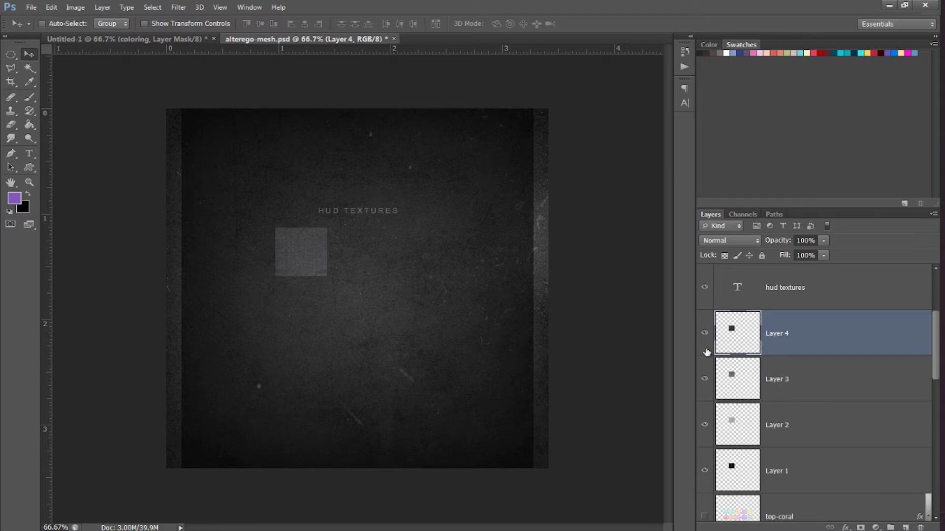
{"action": "left_click", "coordinate": [775, 421], "text": "shift"}
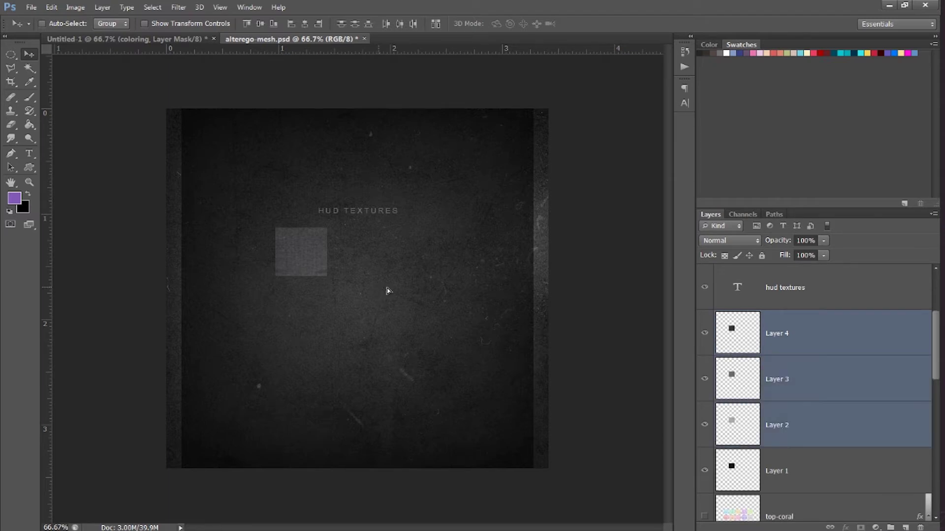
{"action": "left_click_drag", "start_coordinate": [386, 289], "coordinate": [436, 295]}
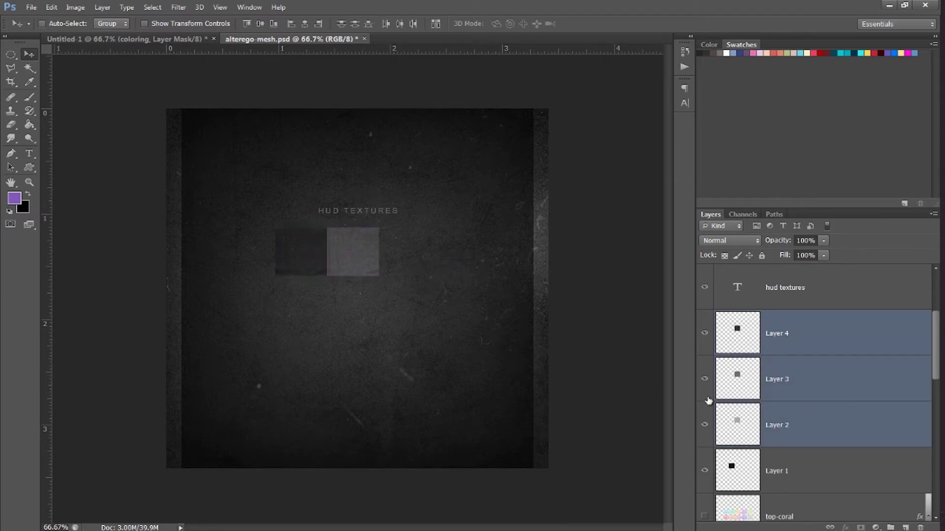
{"action": "key", "text": "shift+Right"}
{"action": "key", "text": "shift+Right"}
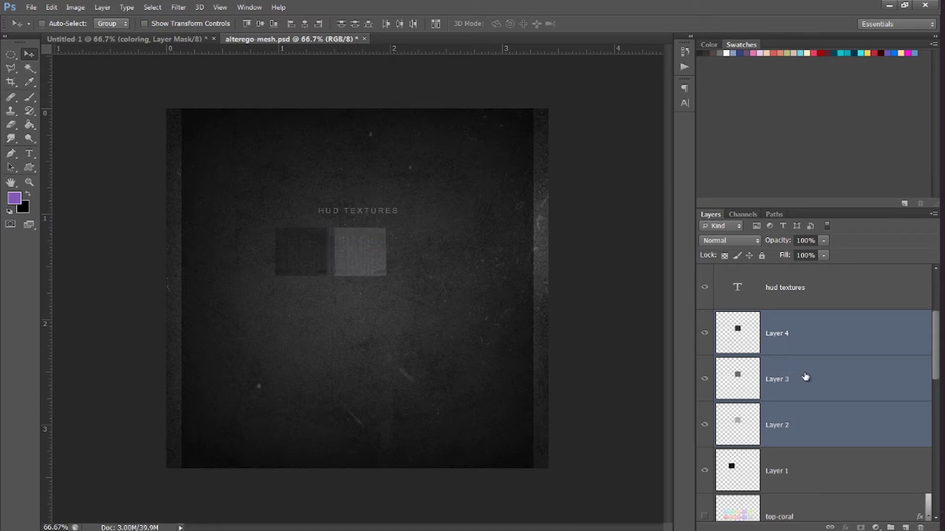
Move Layer 4's square beneath Layer 1's and Layer 3's beneath Layer 2's, forming an evenly spaced two-by-two grid.
{"action": "left_click", "coordinate": [801, 330]}
{"action": "left_click_drag", "start_coordinate": [322, 316], "coordinate": [315, 322]}
{"action": "left_click", "coordinate": [807, 377]}
{"action": "mouse_move", "coordinate": [380, 287]}
{"action": "left_mouse_down"}
{"action": "mouse_move", "coordinate": [328, 285]}
{"action": "mouse_move", "coordinate": [339, 315]}
{"action": "mouse_move", "coordinate": [367, 303]}
{"action": "mouse_move", "coordinate": [371, 264]}
{"action": "mouse_move", "coordinate": [372, 300]}
{"action": "left_mouse_up"}
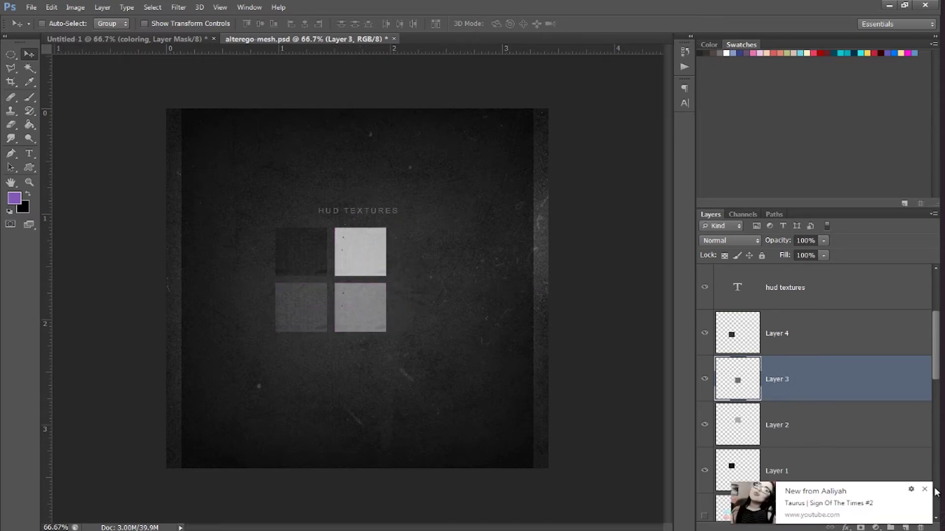
{"action": "left_click", "coordinate": [925, 488]}
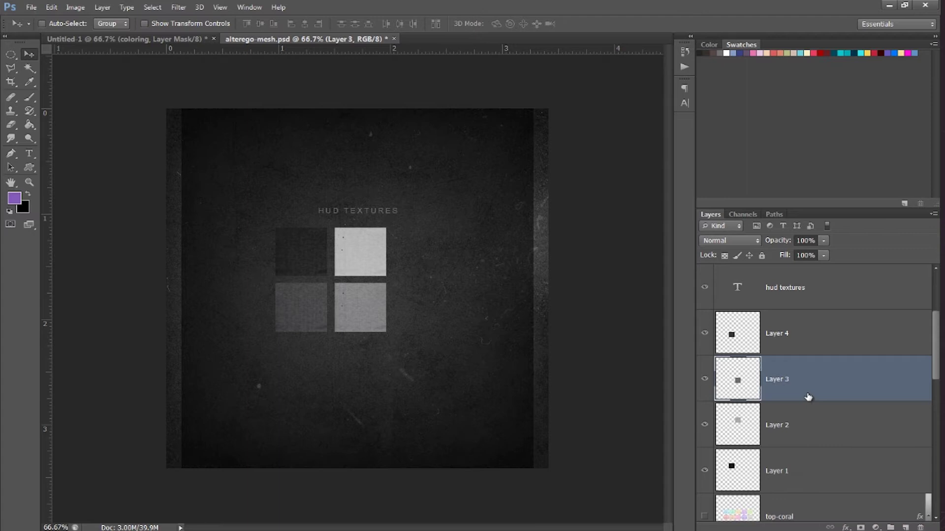
Enlarge the four-square grid to about one and a half times its size beneath the heading and merge its layers into one.
{"action": "left_click", "coordinate": [801, 354]}
{"action": "left_click", "coordinate": [791, 458], "text": "shift"}
{"action": "left_click_drag", "start_coordinate": [444, 310], "coordinate": [469, 316]}
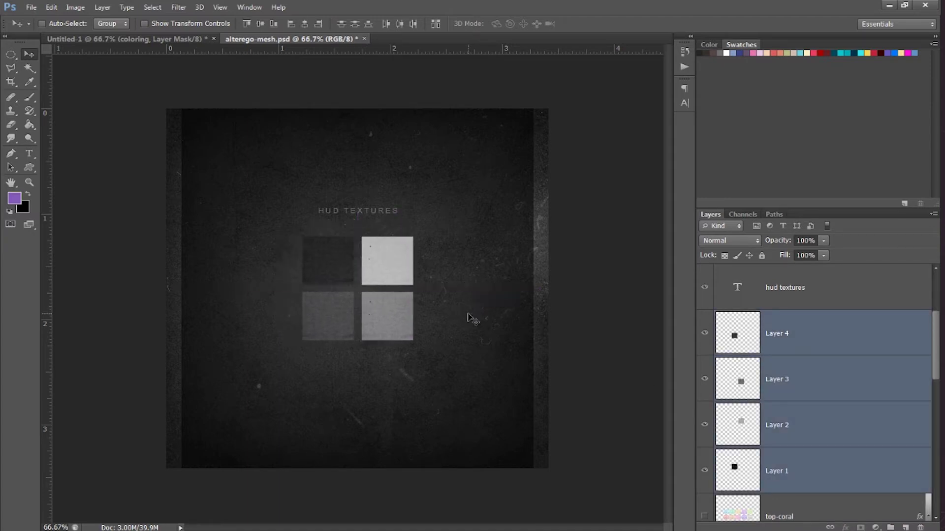
{"action": "key", "text": "ctrl+t"}
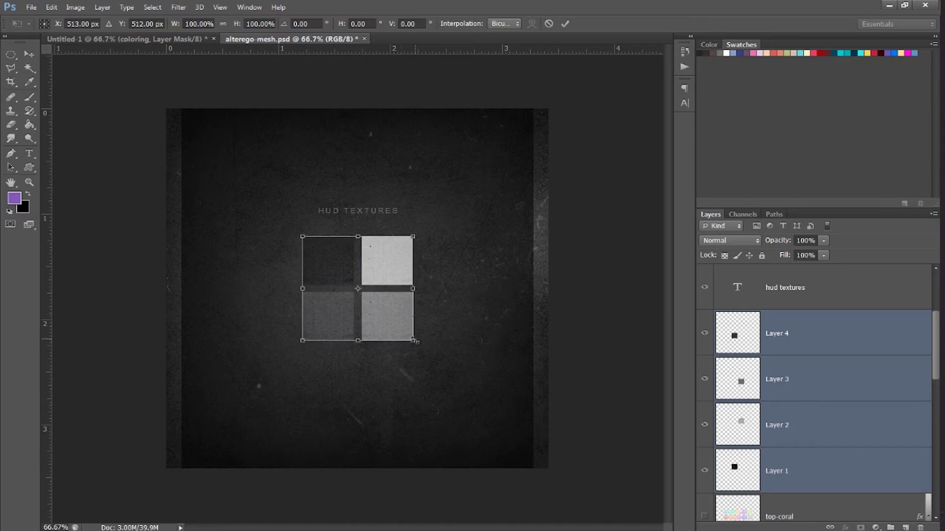
{"action": "left_click_drag", "start_coordinate": [413, 340], "coordinate": [464, 387]}
{"action": "key", "text": "Return"}
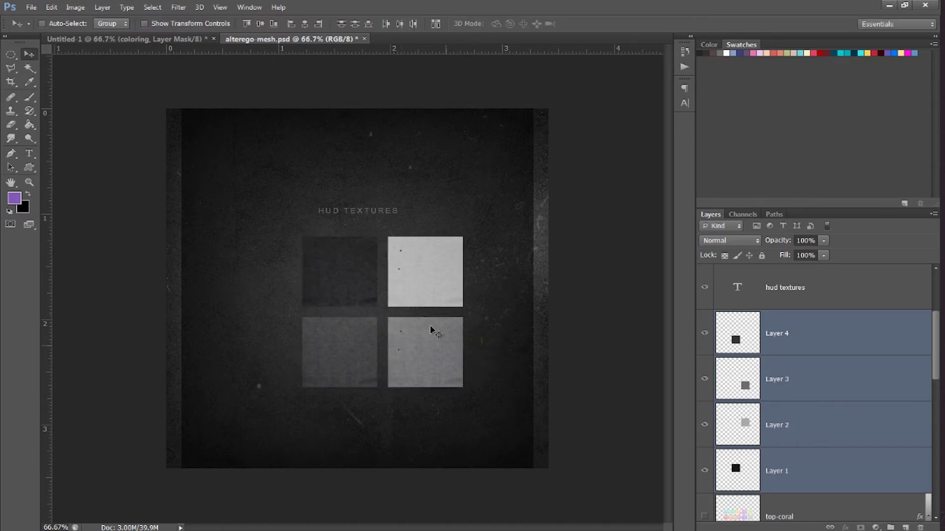
{"action": "left_click_drag", "start_coordinate": [416, 306], "coordinate": [391, 295]}
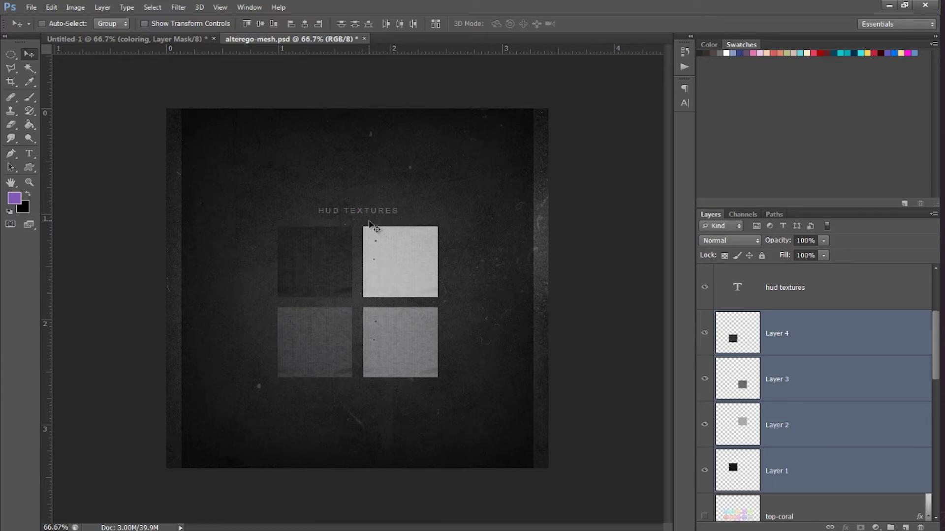
{"action": "key", "text": "ctrl+e"}
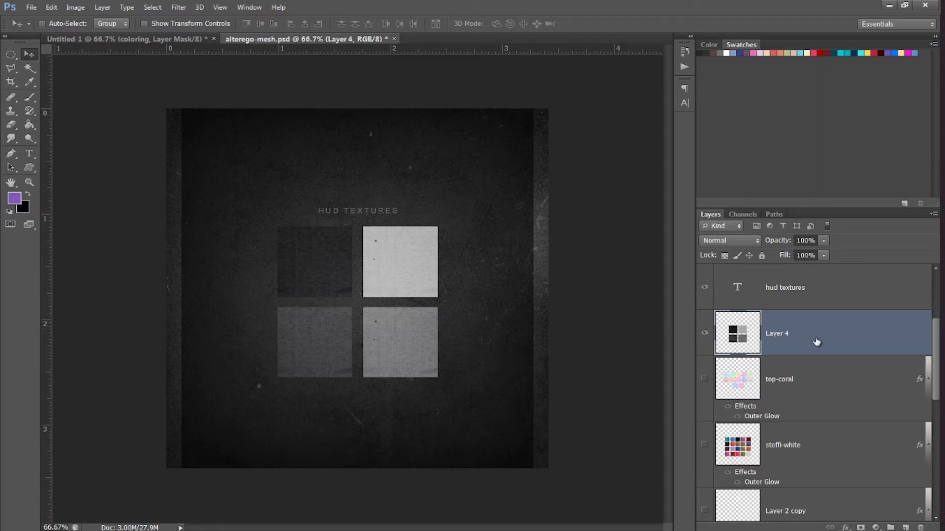
Turn off Smart Guides and shift the merged swatch grid slightly lower, centred beneath the HUD TEXTURES heading.
{"action": "left_click", "coordinate": [219, 7]}
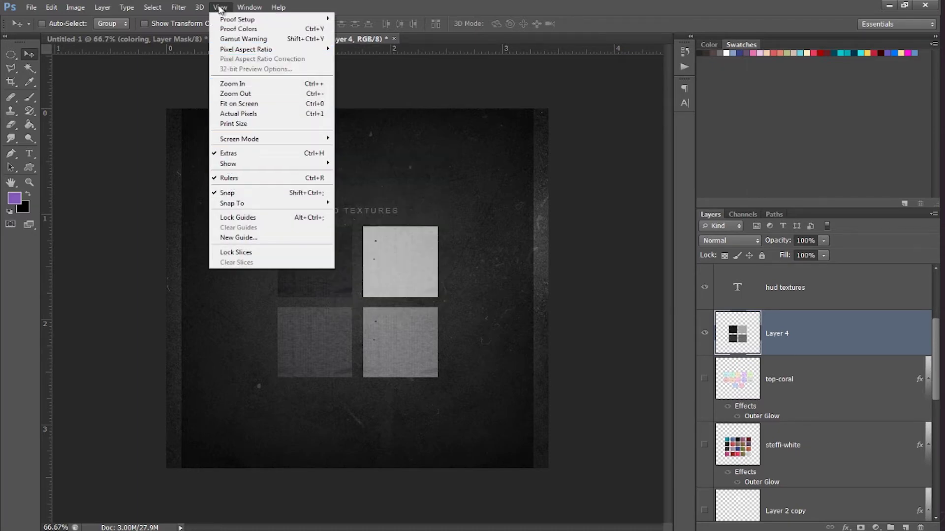
{"action": "mouse_move", "coordinate": [222, 164]}
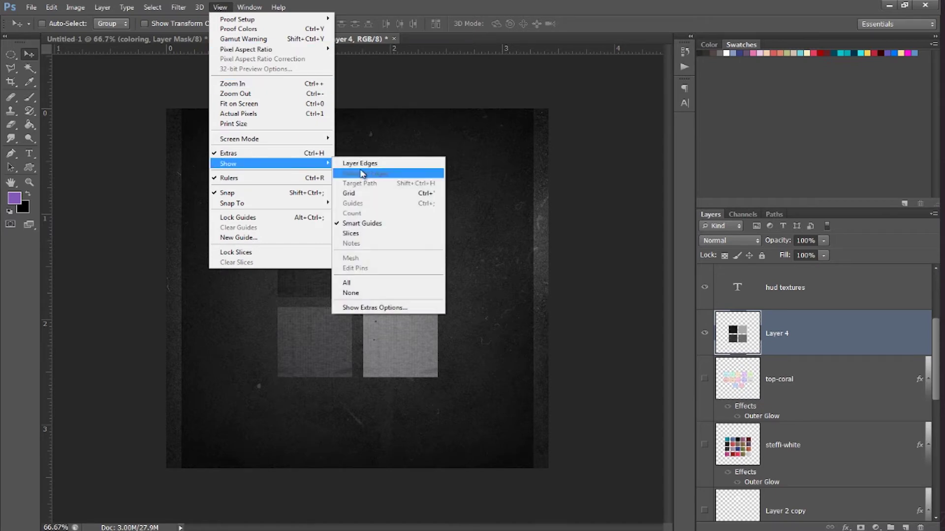
{"action": "left_click", "coordinate": [341, 223]}
{"action": "mouse_move", "coordinate": [377, 259]}
{"action": "left_mouse_down"}
{"action": "mouse_move", "coordinate": [363, 261]}
{"action": "mouse_move", "coordinate": [371, 263]}
{"action": "left_mouse_up"}
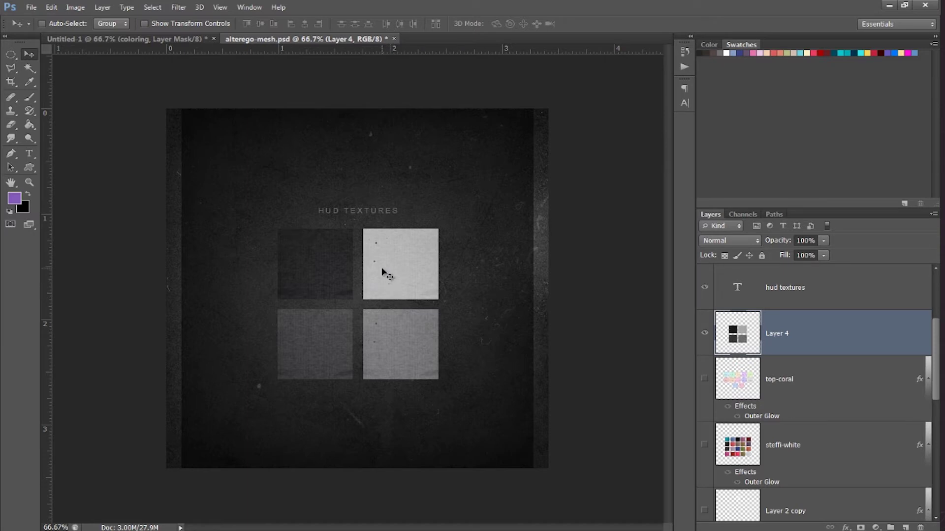
{"action": "left_click_drag", "start_coordinate": [363, 313], "coordinate": [363, 278]}
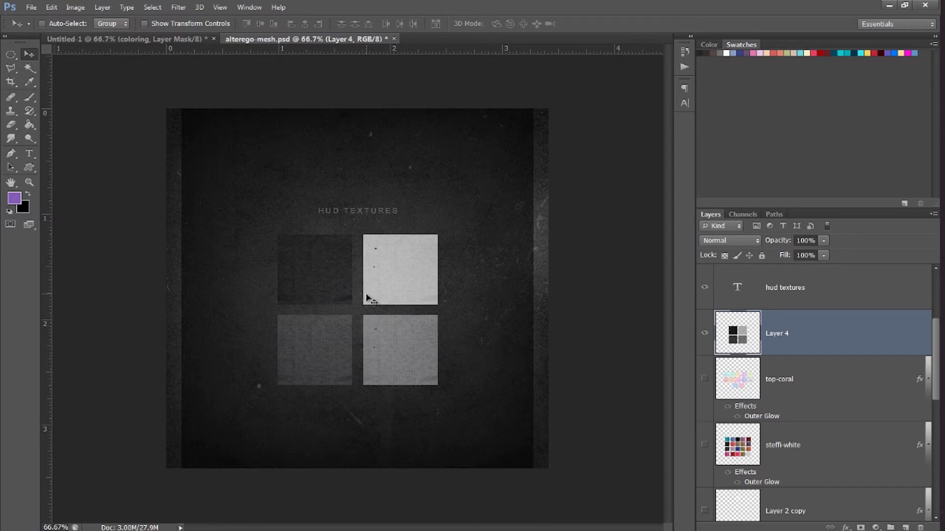
Examine the Outer Glow settings in the top-coral layer's blending options.
{"action": "right_click", "coordinate": [800, 382]}
{"action": "left_click", "coordinate": [701, 133]}
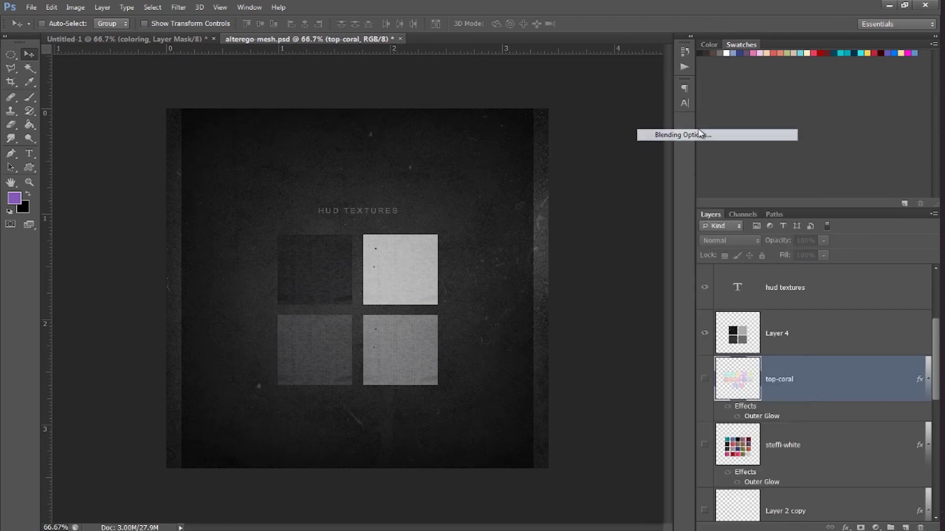
{"action": "left_click_drag", "start_coordinate": [538, 181], "coordinate": [299, 99]}
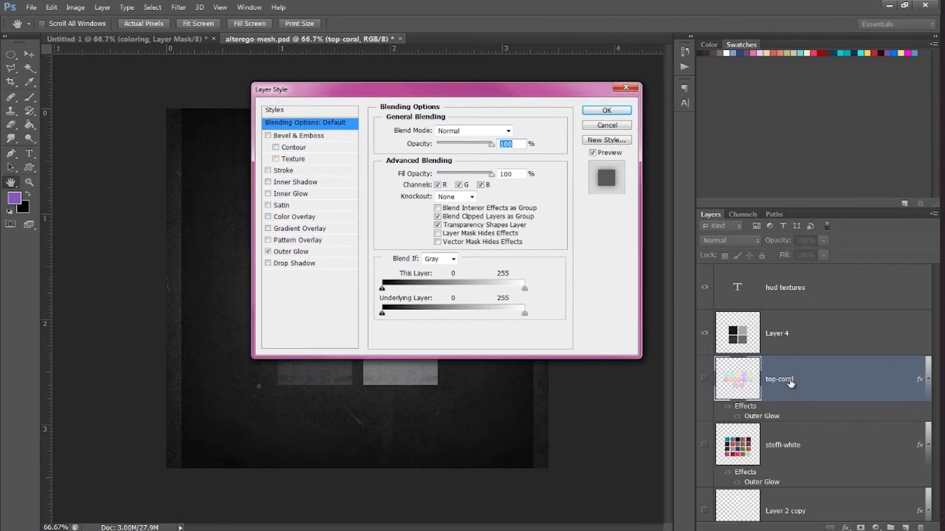
{"action": "left_click", "coordinate": [296, 253]}
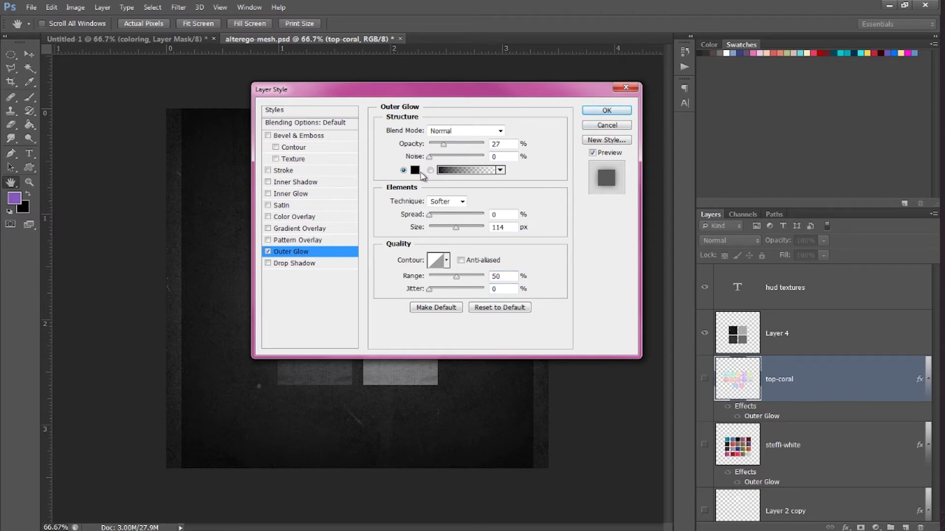
{"action": "left_click", "coordinate": [606, 111]}
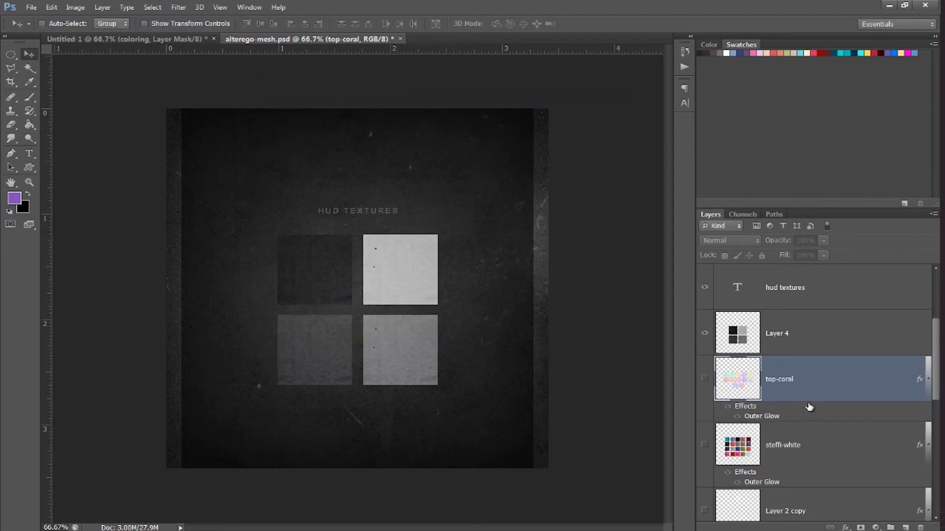
Copy the layer style from top-coral and paste it onto the merged swatch layer, Layer 4.
{"action": "right_click", "coordinate": [814, 382]}
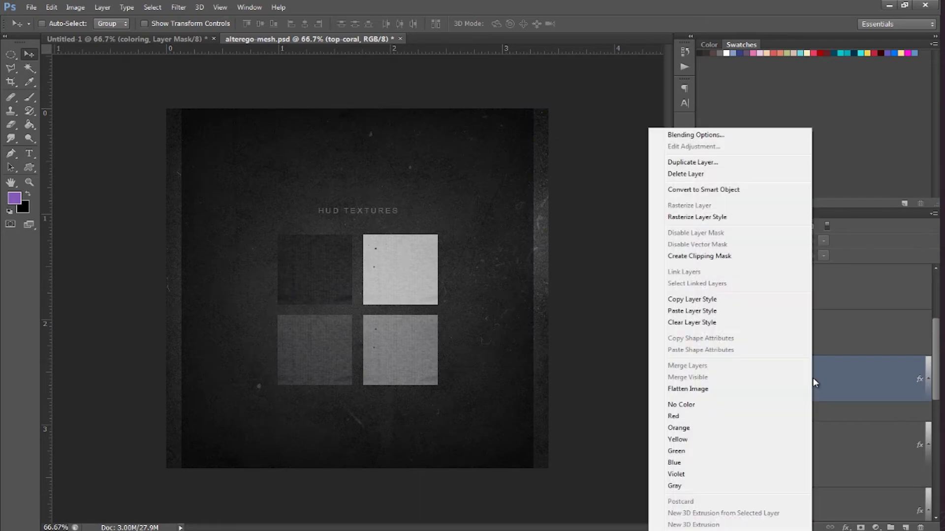
{"action": "left_click", "coordinate": [701, 300]}
{"action": "right_click", "coordinate": [779, 326]}
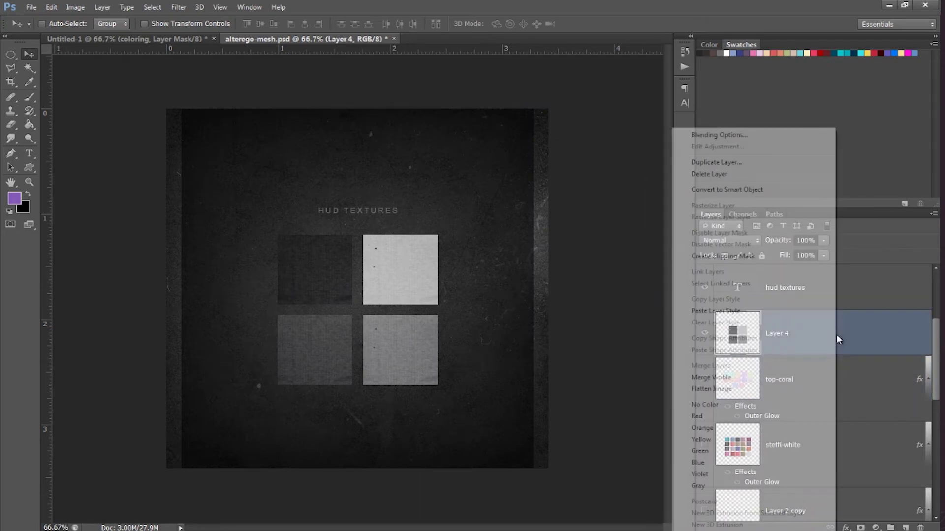
{"action": "left_click", "coordinate": [711, 316]}
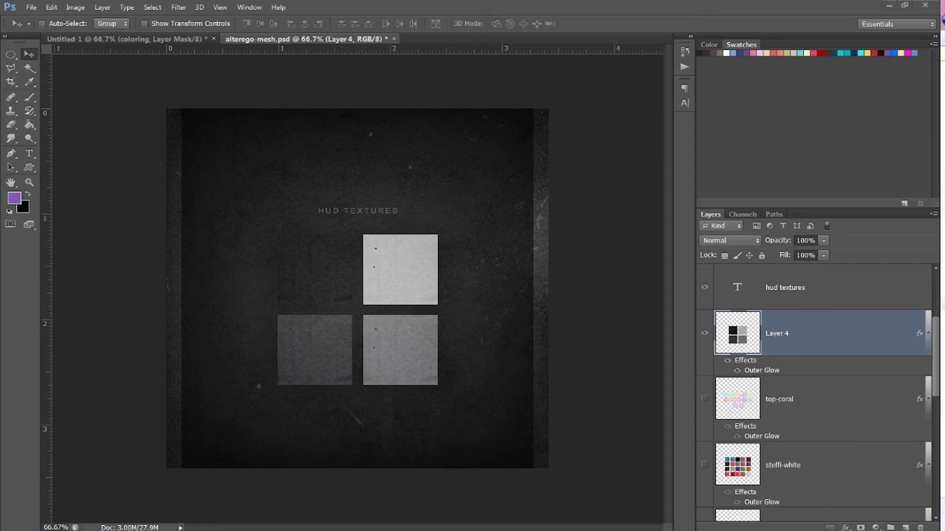
Switch to Windows Explorer's "hud" search results in Storage (S:), maximize the window and look through the existing HUD images.
{"action": "left_click_drag", "start_coordinate": [944, 59], "coordinate": [486, 28]}
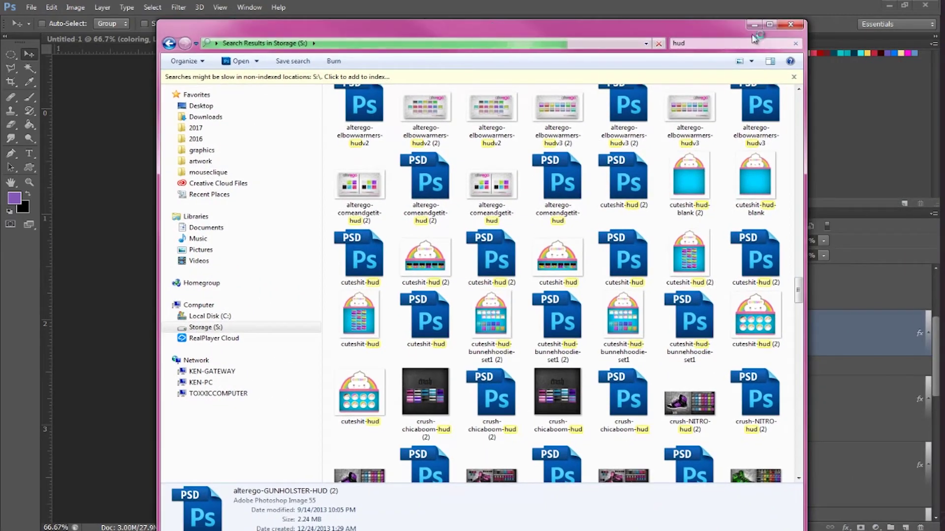
{"action": "left_click", "coordinate": [769, 24]}
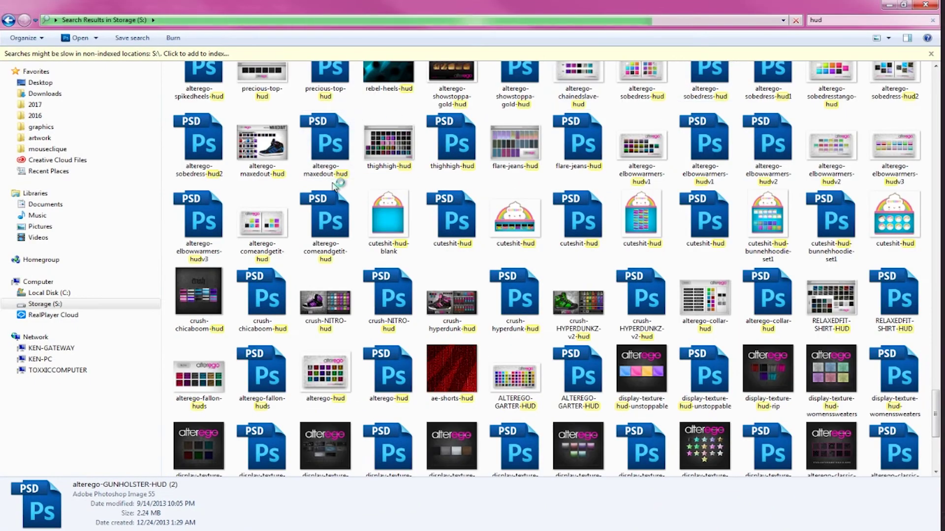
{"action": "left_click", "coordinate": [333, 229]}
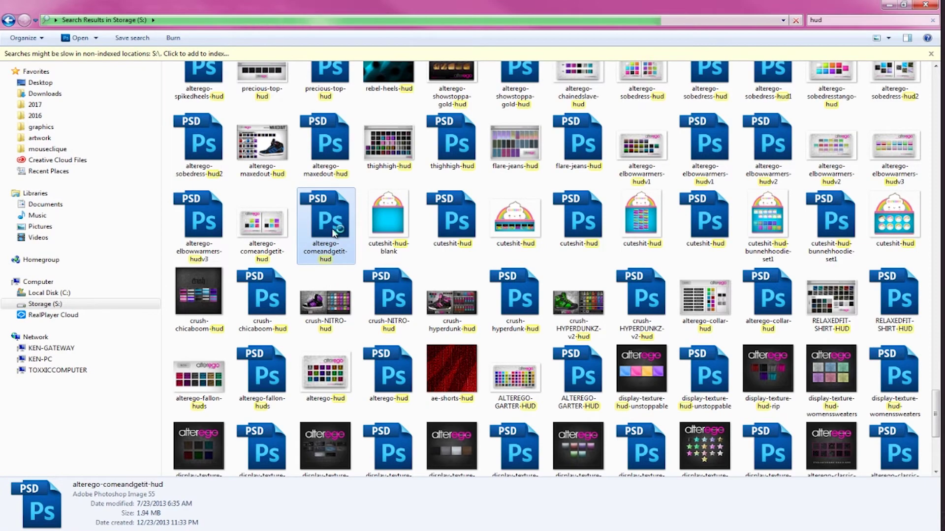
{"action": "scroll", "coordinate": [332, 229], "scroll_direction": "down", "scroll_amount": 2}
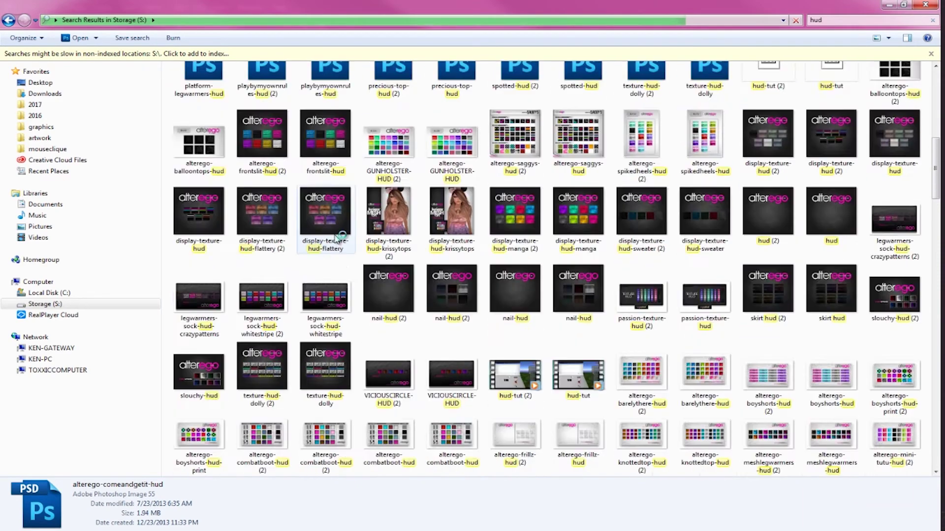
{"action": "scroll", "coordinate": [336, 240], "scroll_direction": "down", "scroll_amount": 3}
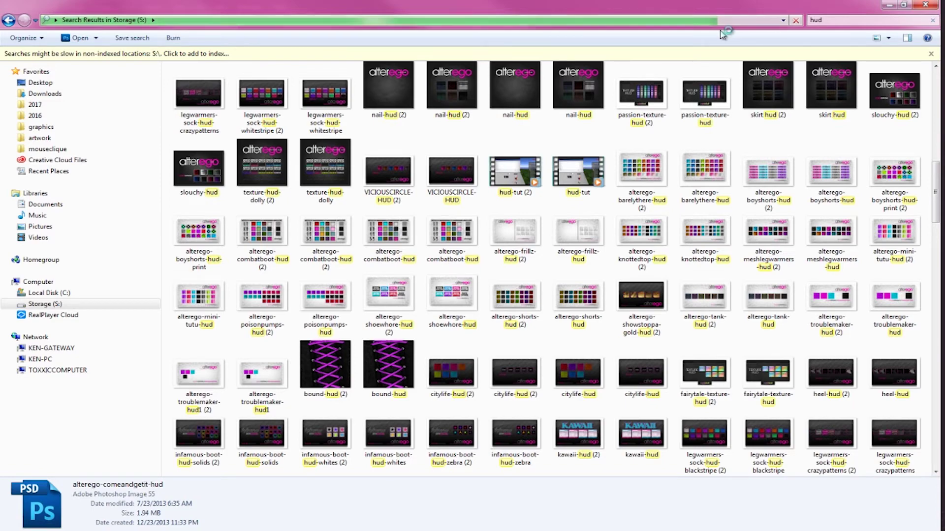
{"action": "scroll", "coordinate": [652, 142], "scroll_direction": "down", "scroll_amount": 3}
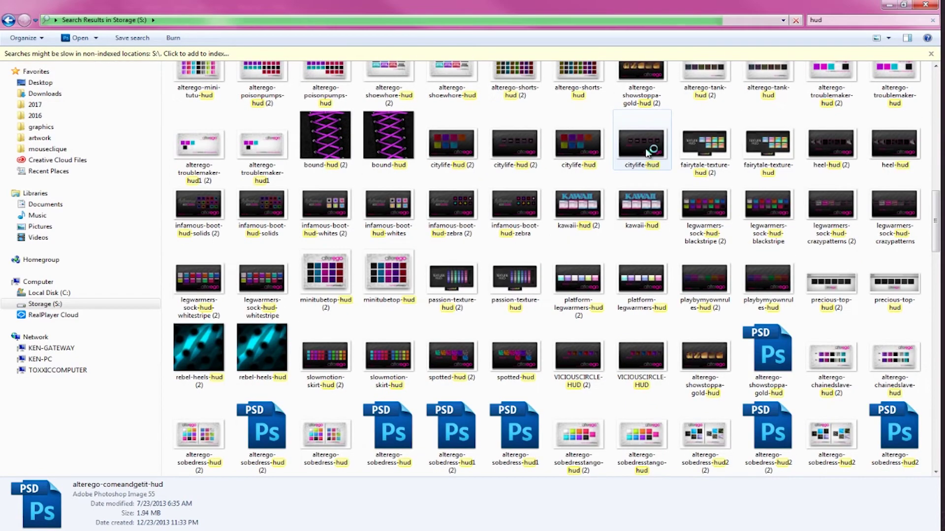
{"action": "scroll", "coordinate": [648, 152], "scroll_direction": "down", "scroll_amount": 3}
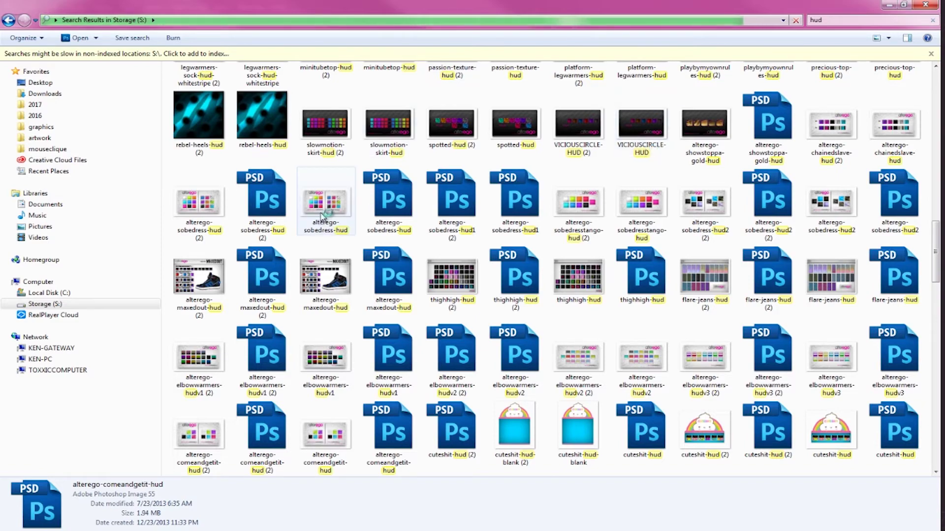
{"action": "scroll", "coordinate": [338, 215], "scroll_direction": "down", "scroll_amount": 3}
{"action": "scroll", "coordinate": [339, 215], "scroll_direction": "down", "scroll_amount": 3}
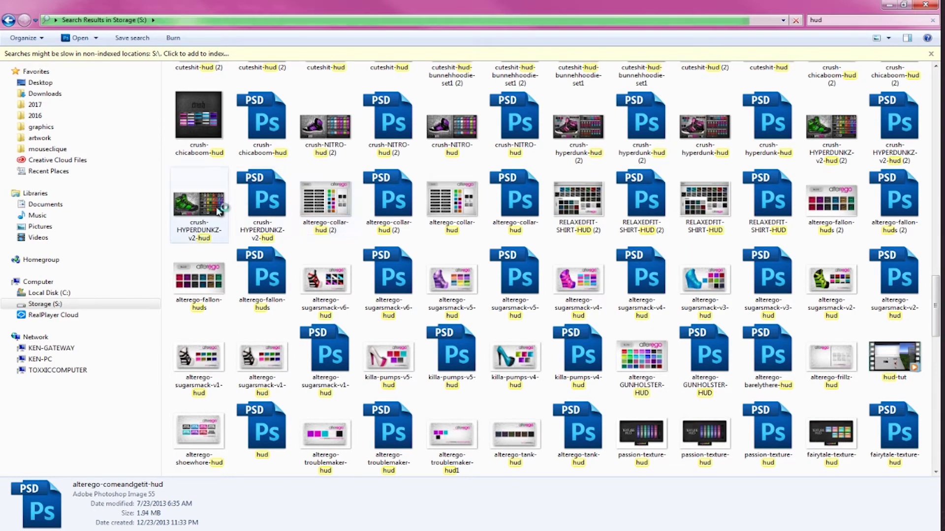
Preview the crush-HYPERDUNKZ-v2-hud image to examine its rows of texture swatches, and close the preview.
{"action": "right_click", "coordinate": [202, 212]}
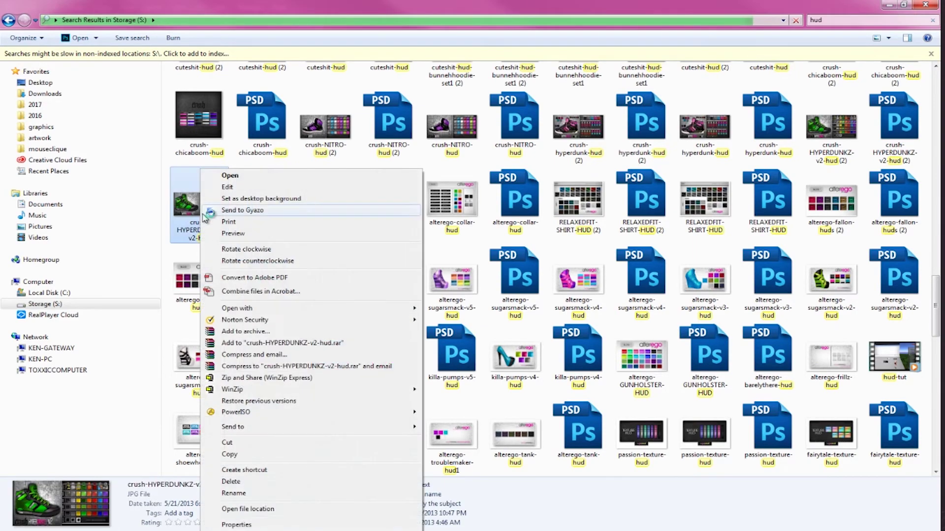
{"action": "left_click", "coordinate": [221, 233]}
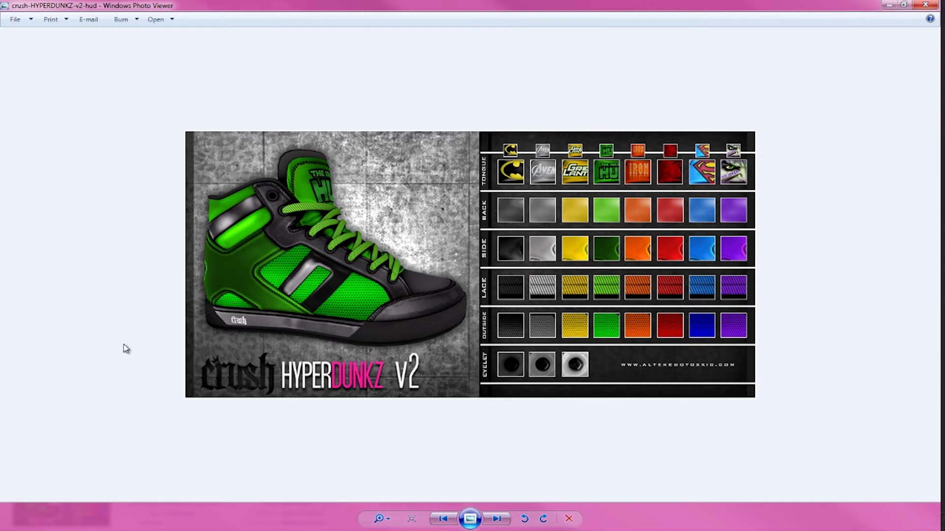
{"action": "left_click", "coordinate": [928, 5]}
Find the crush-hyperdunk-hud image further down the search results and preview how its swatches are linked to the shoe parts.
{"action": "left_click", "coordinate": [580, 278]}
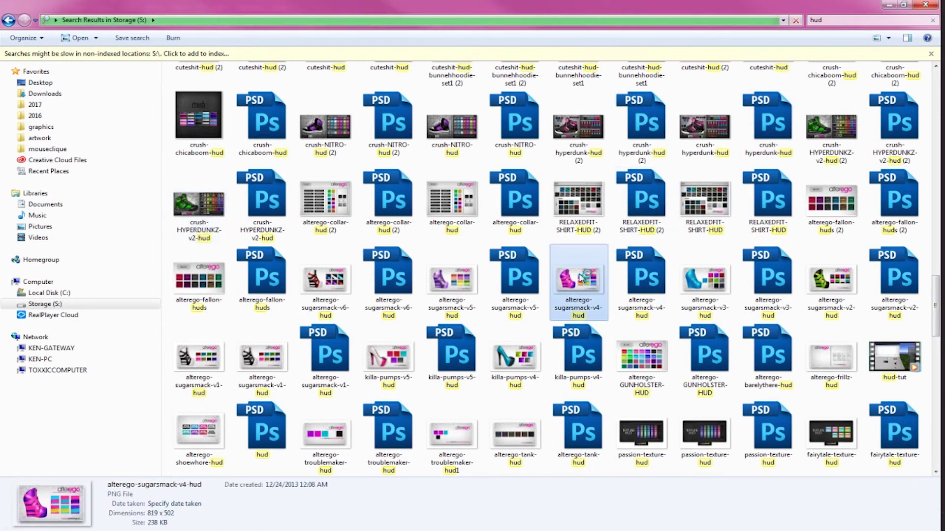
{"action": "scroll", "coordinate": [580, 278], "scroll_direction": "down", "scroll_amount": 3}
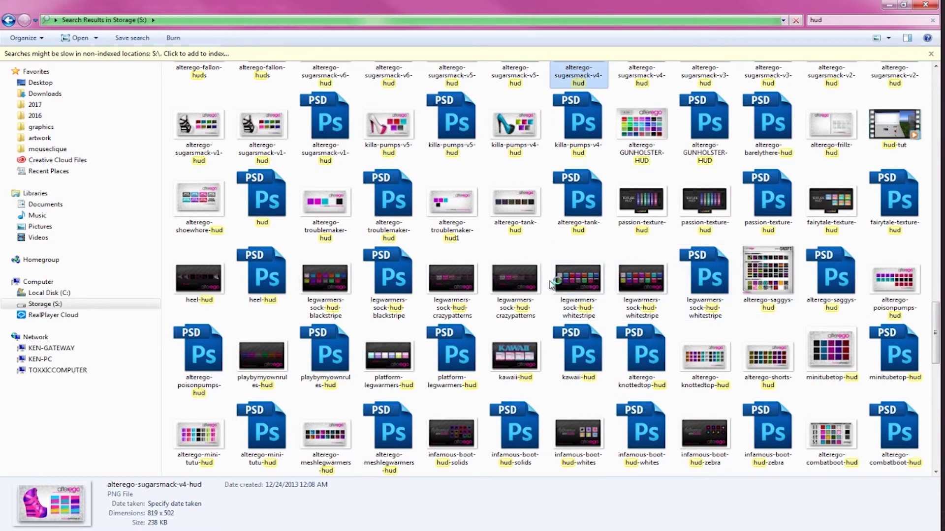
{"action": "scroll", "coordinate": [551, 284], "scroll_direction": "down", "scroll_amount": 3}
{"action": "scroll", "coordinate": [551, 284], "scroll_direction": "down", "scroll_amount": 3}
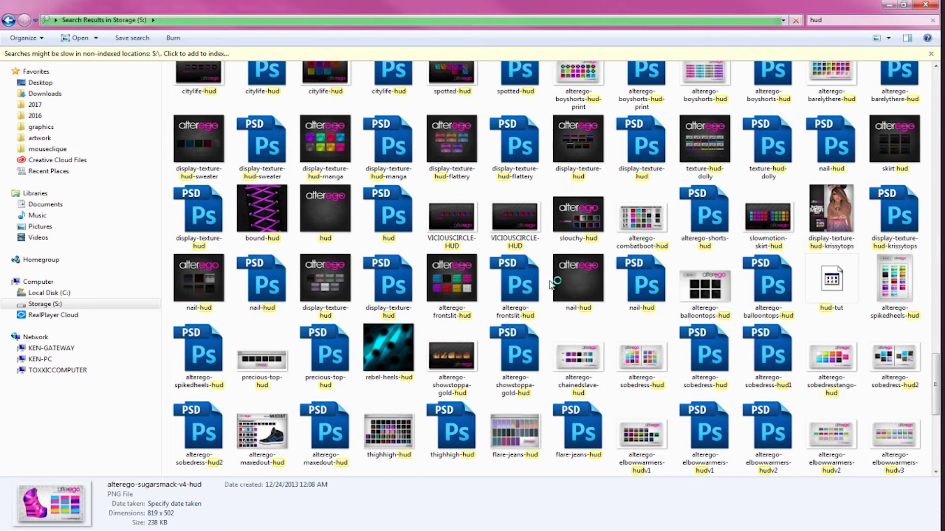
{"action": "scroll", "coordinate": [551, 285], "scroll_direction": "down", "scroll_amount": 3}
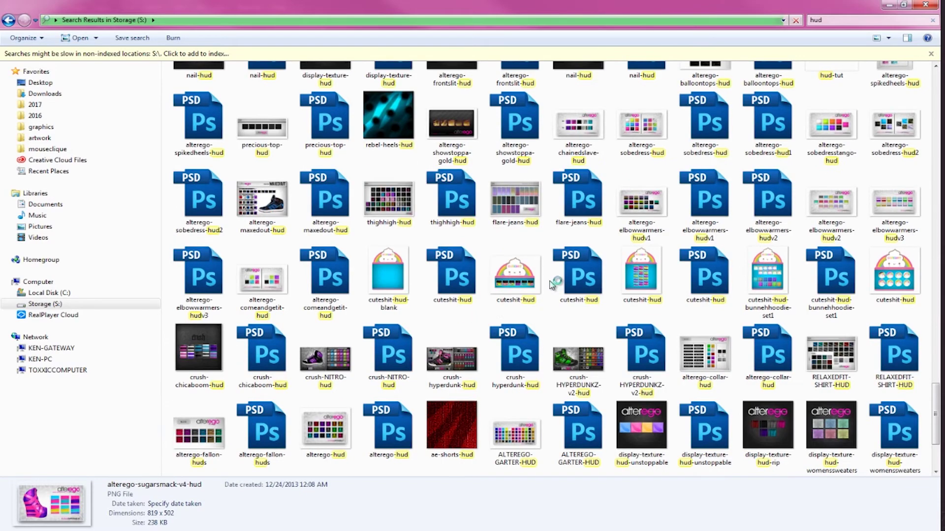
{"action": "scroll", "coordinate": [551, 285], "scroll_direction": "down", "scroll_amount": 3}
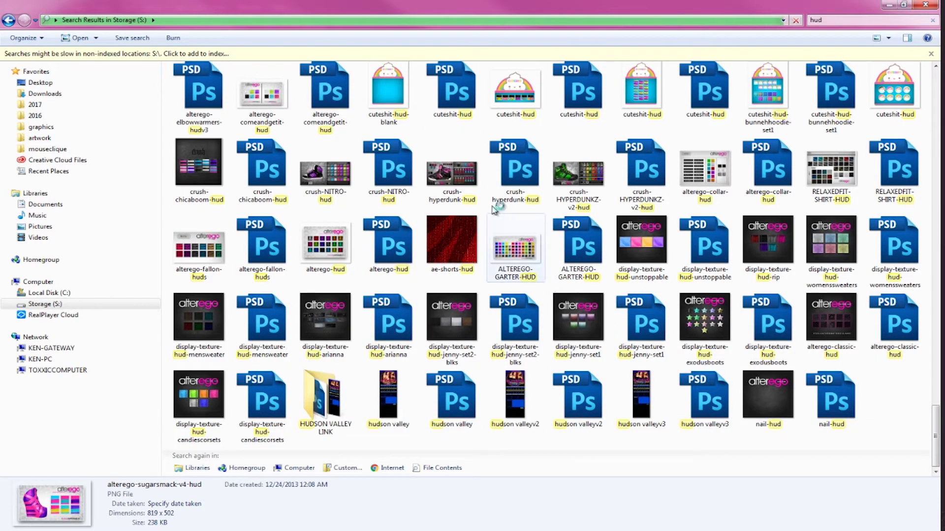
{"action": "right_click", "coordinate": [456, 169]}
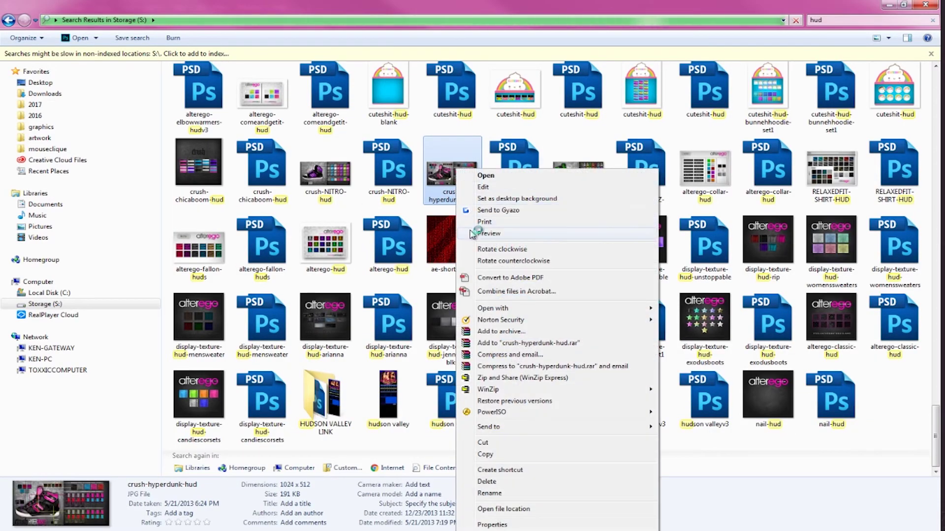
{"action": "left_click", "coordinate": [487, 233]}
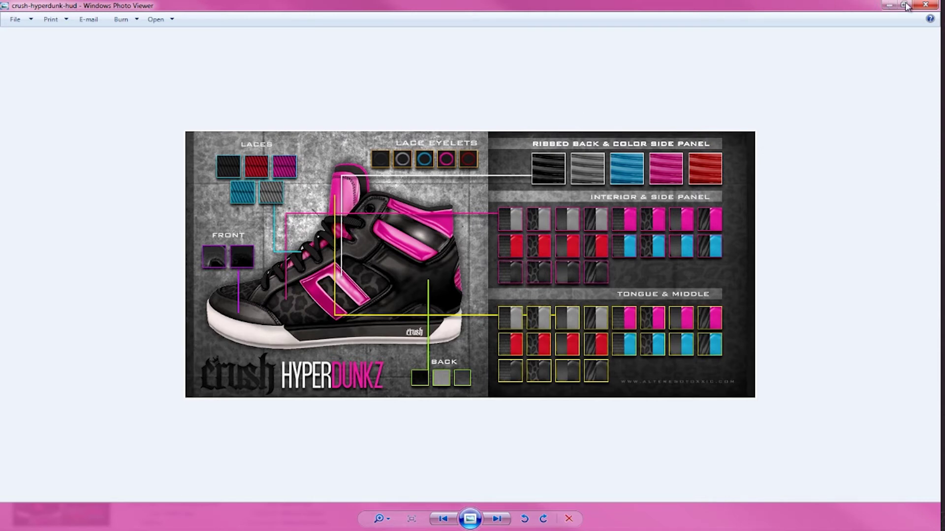
{"action": "left_click", "coordinate": [925, 5]}
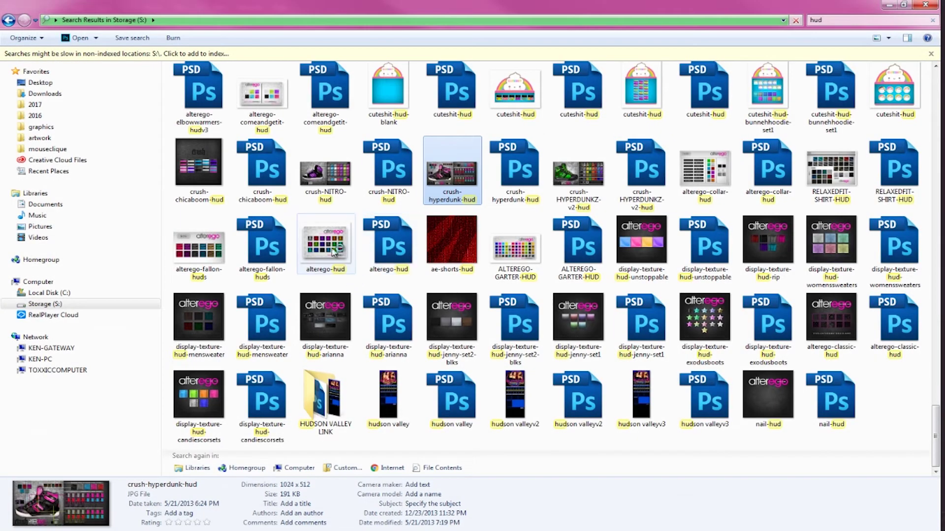
Preview the crush-NITRO-hud image to examine its panel and lace swatch layout, and close the preview.
{"action": "right_click", "coordinate": [318, 167]}
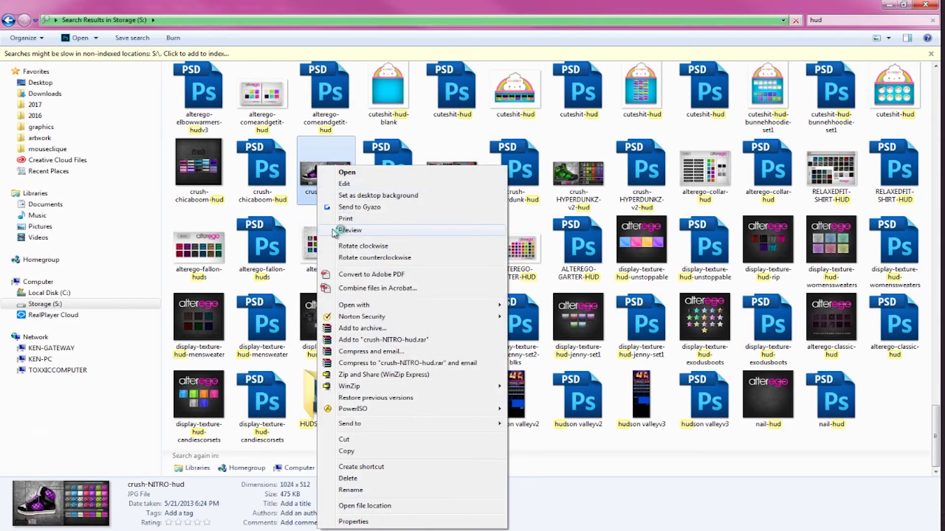
{"action": "left_click", "coordinate": [339, 230]}
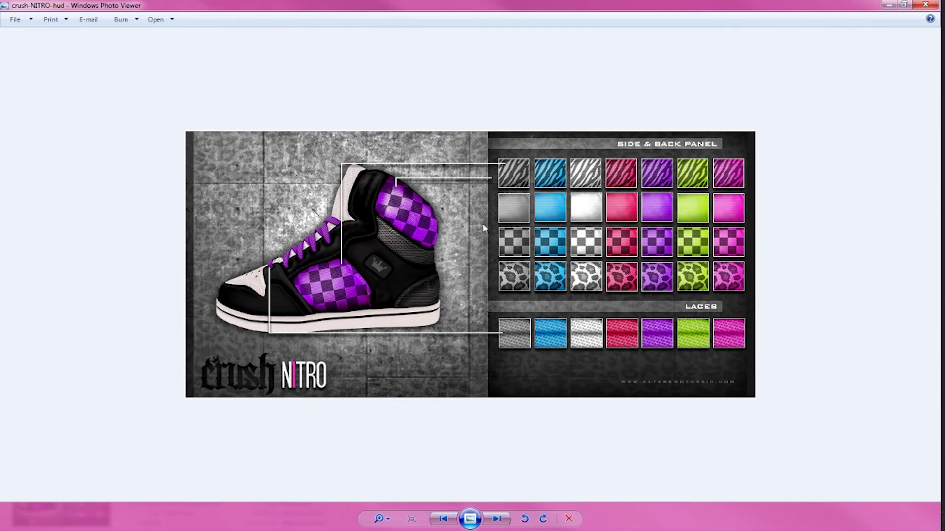
{"action": "left_click", "coordinate": [924, 5]}
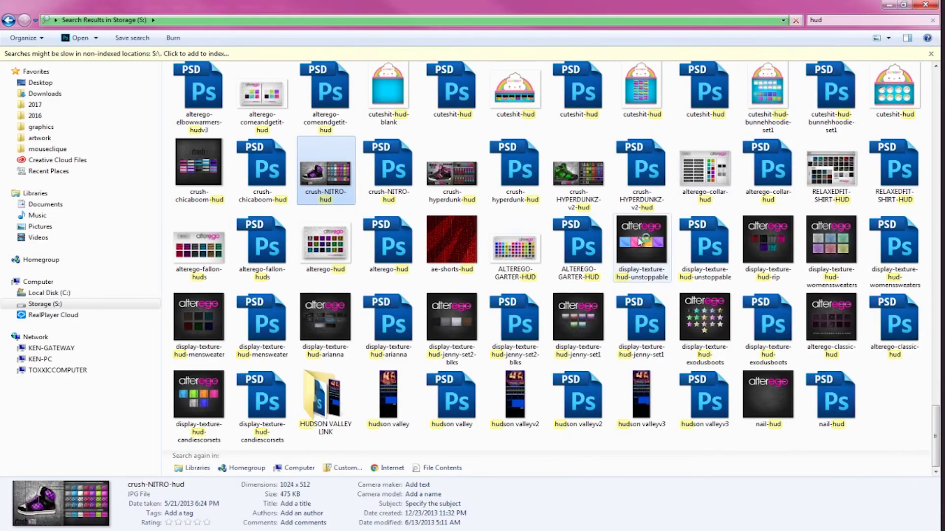
Find the rosie-palerose-hud-pg2 image among the results and preview its two-style head applier layout.
{"action": "left_click", "coordinate": [518, 257]}
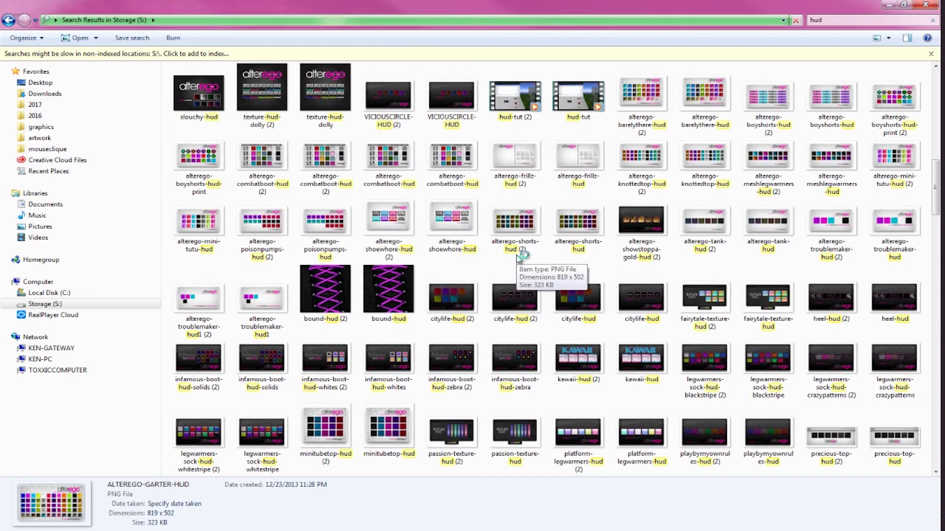
{"action": "scroll", "coordinate": [518, 258], "scroll_direction": "down", "scroll_amount": 15}
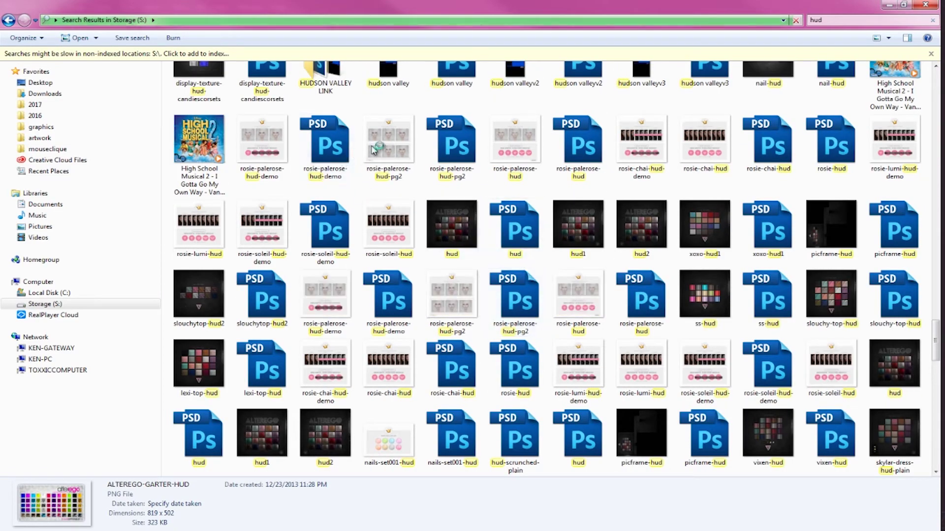
{"action": "right_click", "coordinate": [376, 146]}
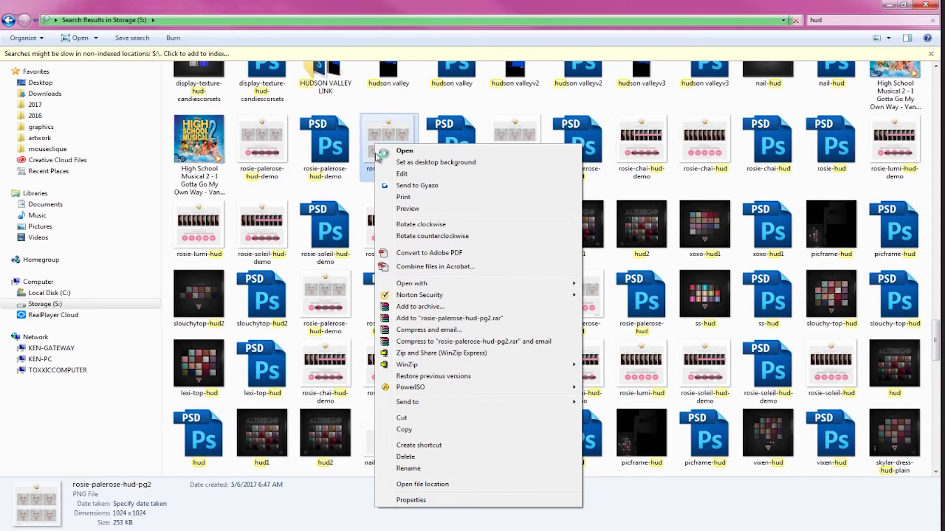
{"action": "left_click", "coordinate": [394, 209]}
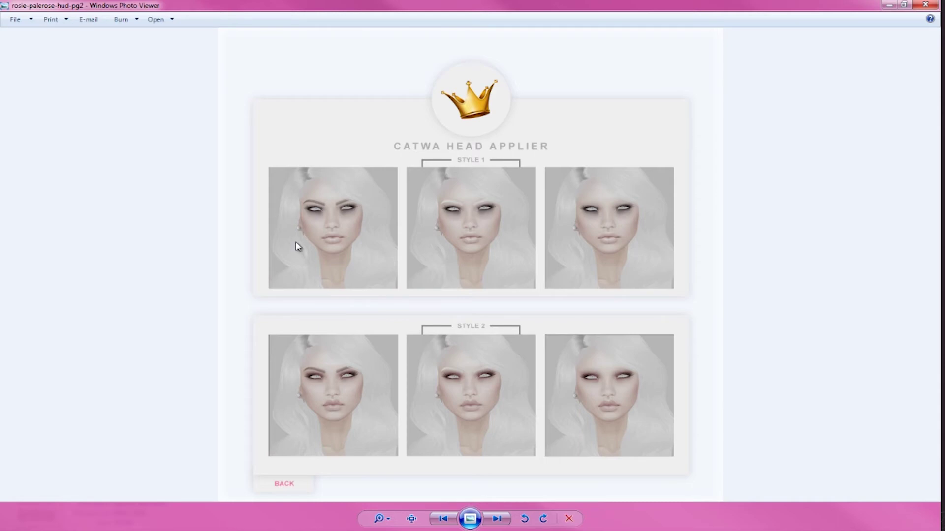
{"action": "left_click", "coordinate": [913, 5]}
Preview the rosie-palerose-hud and rosie-lumi-hud images to compare their head and body applier layouts.
{"action": "right_click", "coordinate": [572, 299]}
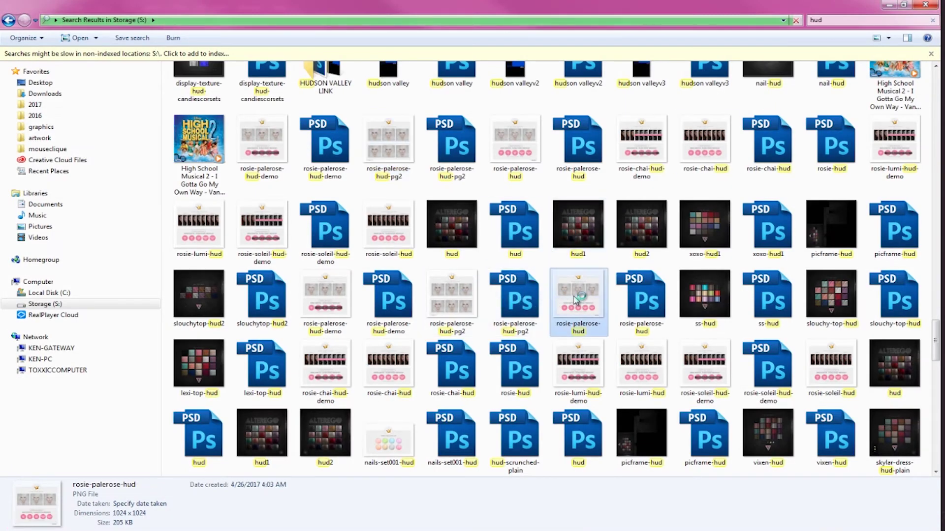
{"action": "left_click", "coordinate": [603, 235]}
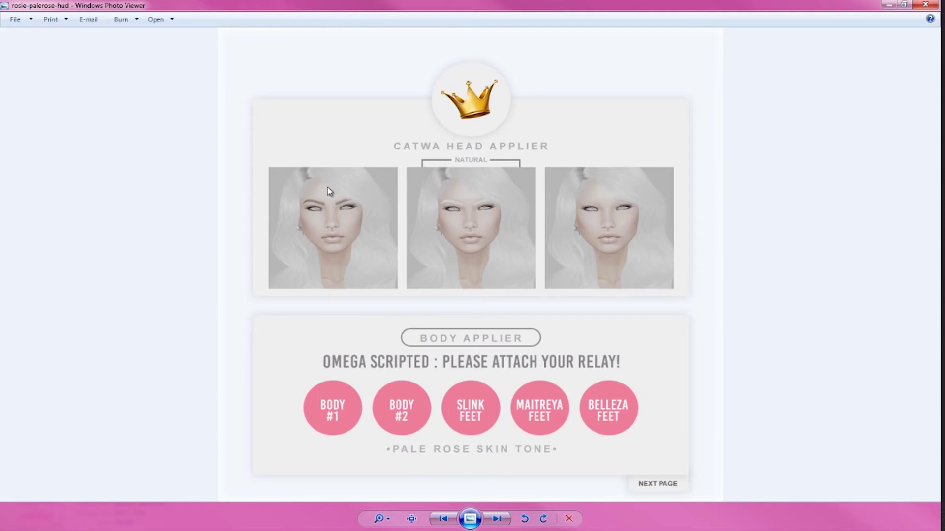
{"action": "left_click", "coordinate": [925, 4]}
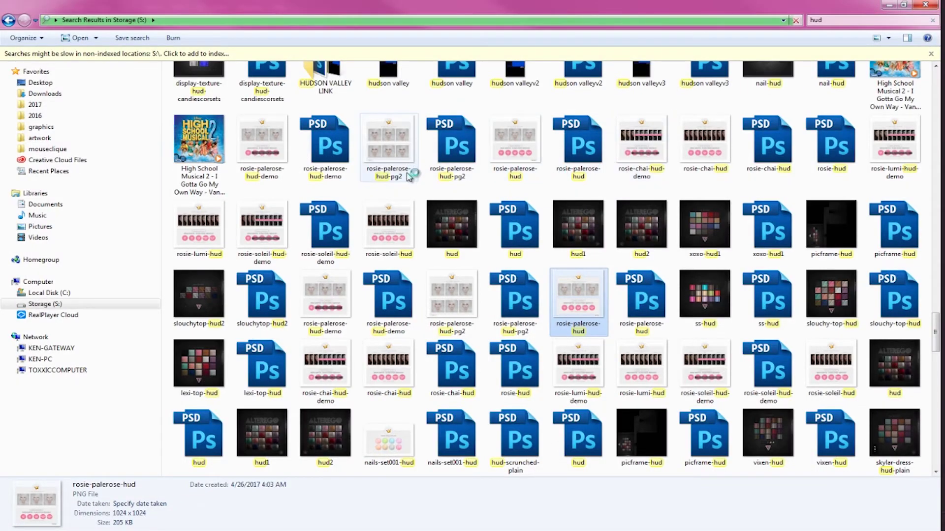
{"action": "right_click", "coordinate": [207, 216]}
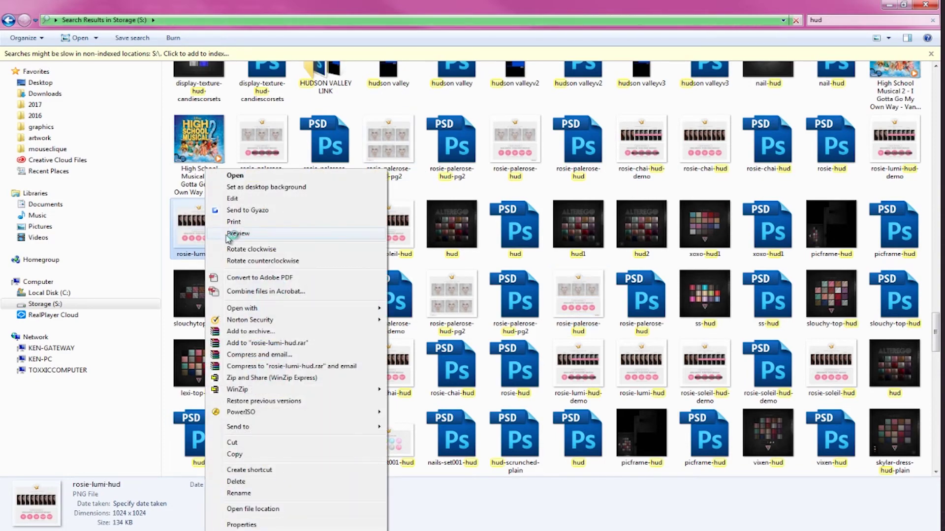
{"action": "left_click", "coordinate": [229, 234]}
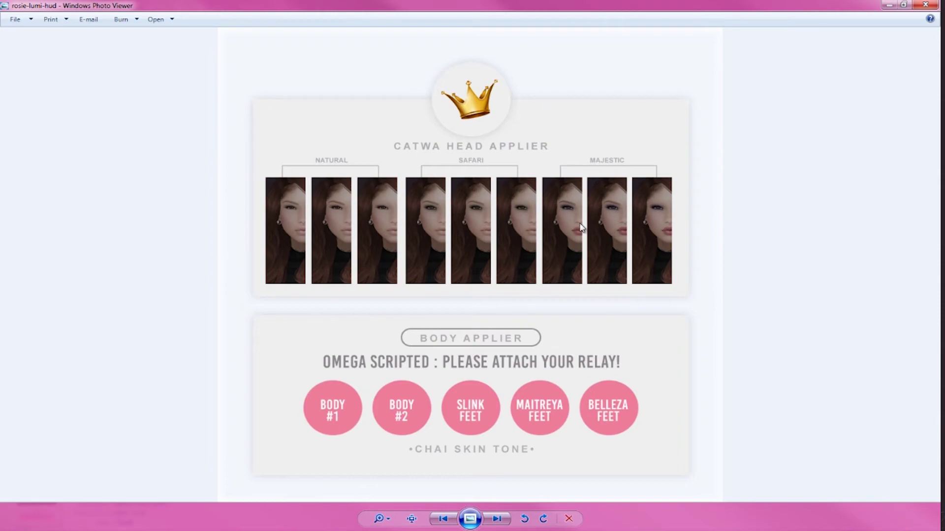
{"action": "left_click", "coordinate": [923, 5]}
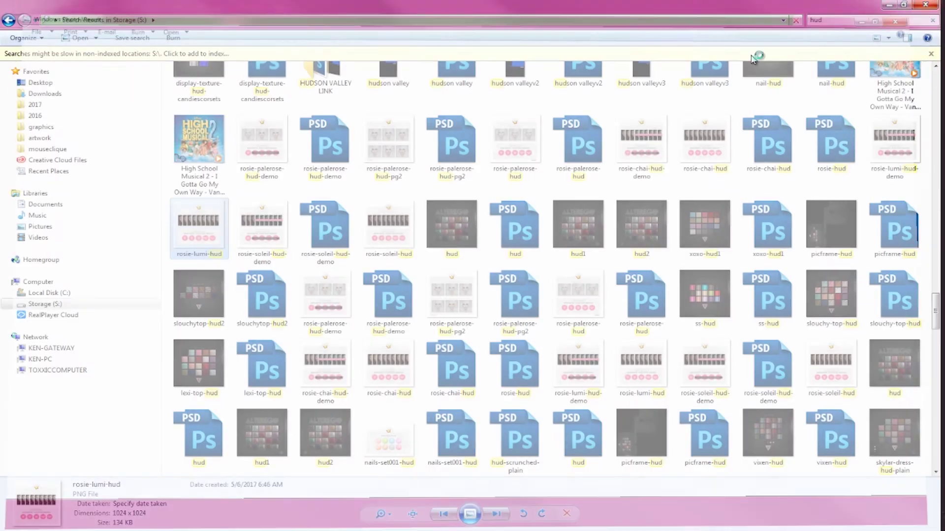
Find the platboots-hud-pink77 image further down the results and preview its platform, eyelet and laces options.
{"action": "left_click", "coordinate": [587, 168]}
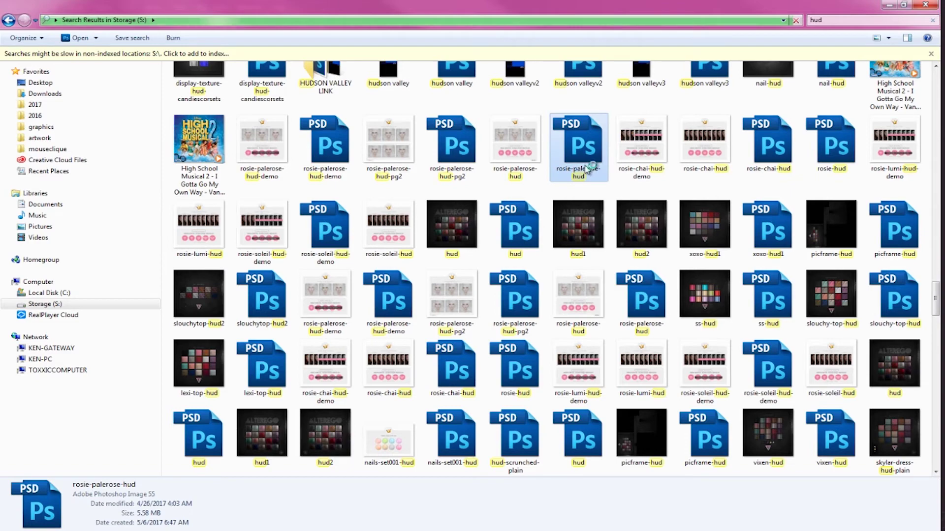
{"action": "scroll", "coordinate": [587, 169], "scroll_direction": "down", "scroll_amount": 3}
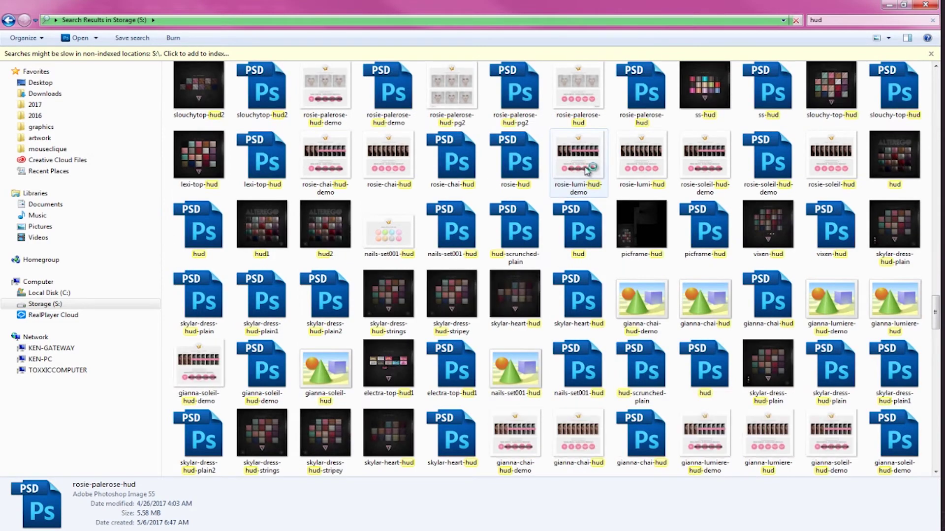
{"action": "scroll", "coordinate": [587, 169], "scroll_direction": "down", "scroll_amount": 5}
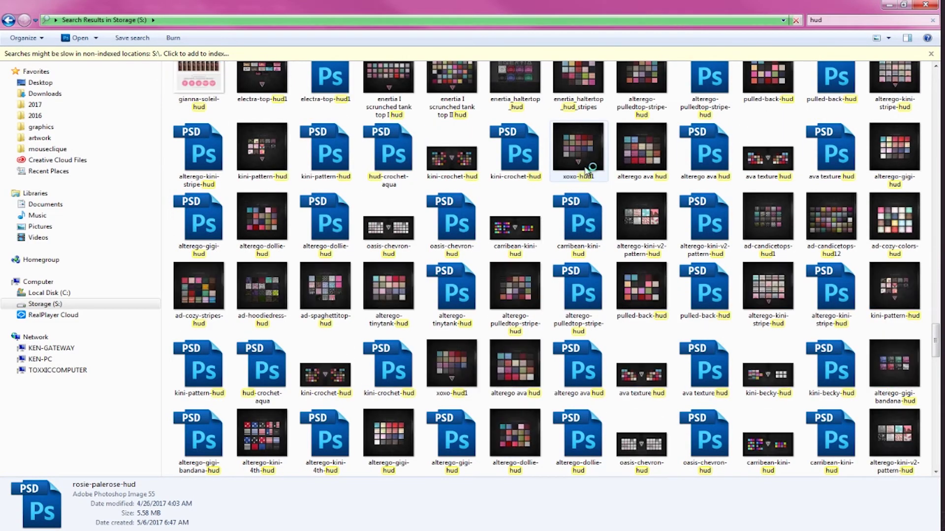
{"action": "scroll", "coordinate": [586, 169], "scroll_direction": "down", "scroll_amount": 3}
{"action": "scroll", "coordinate": [587, 169], "scroll_direction": "down", "scroll_amount": 5}
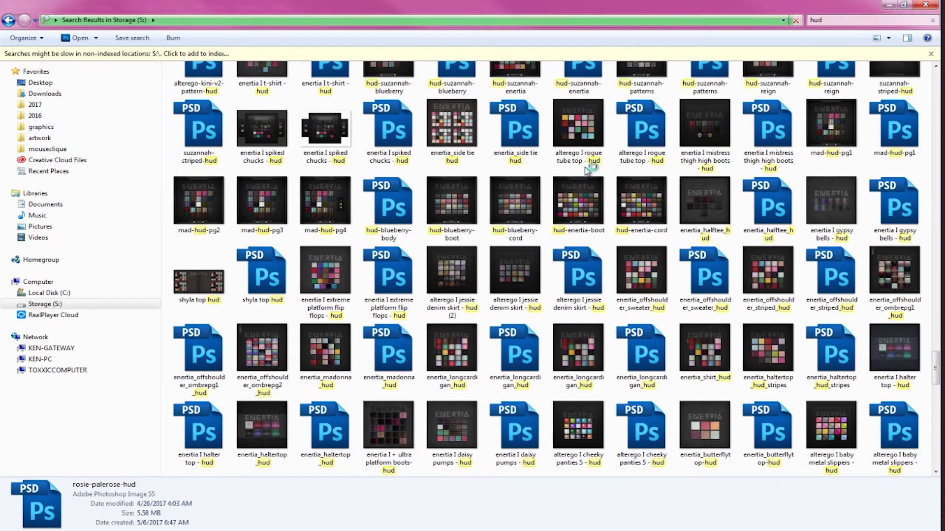
{"action": "scroll", "coordinate": [591, 157], "scroll_direction": "down", "scroll_amount": 10}
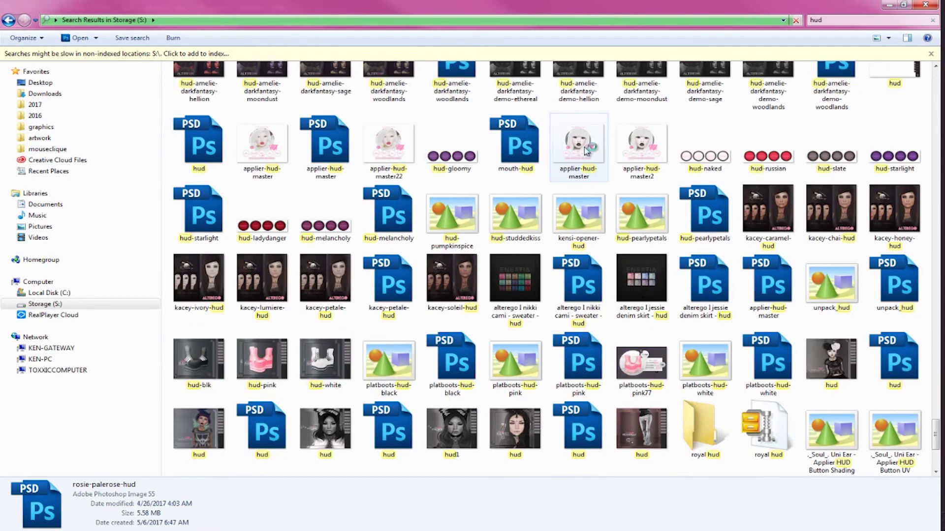
{"action": "right_click", "coordinate": [647, 369]}
{"action": "left_click", "coordinate": [691, 239]}
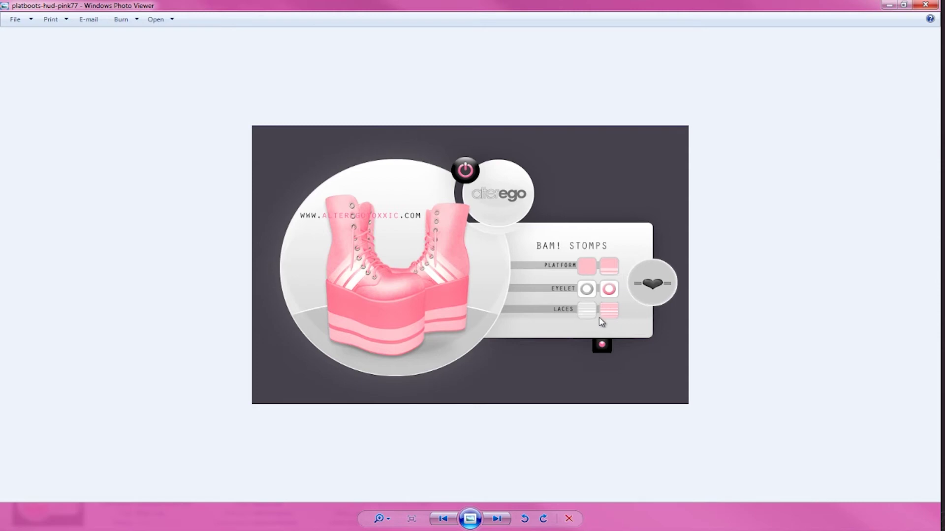
{"action": "left_click", "coordinate": [925, 5]}
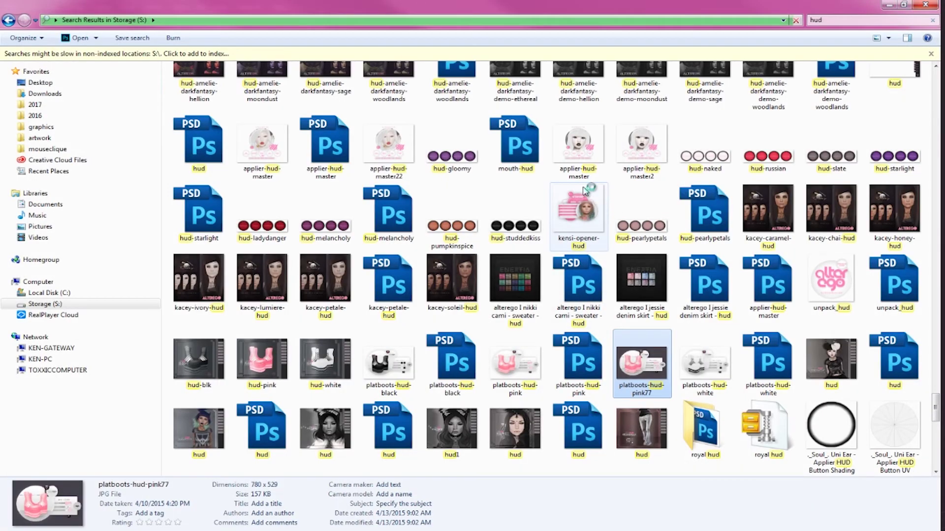
Preview the applier-hud-master image to examine its folder buttons, and browse more of the hud search results.
{"action": "right_click", "coordinate": [580, 145]}
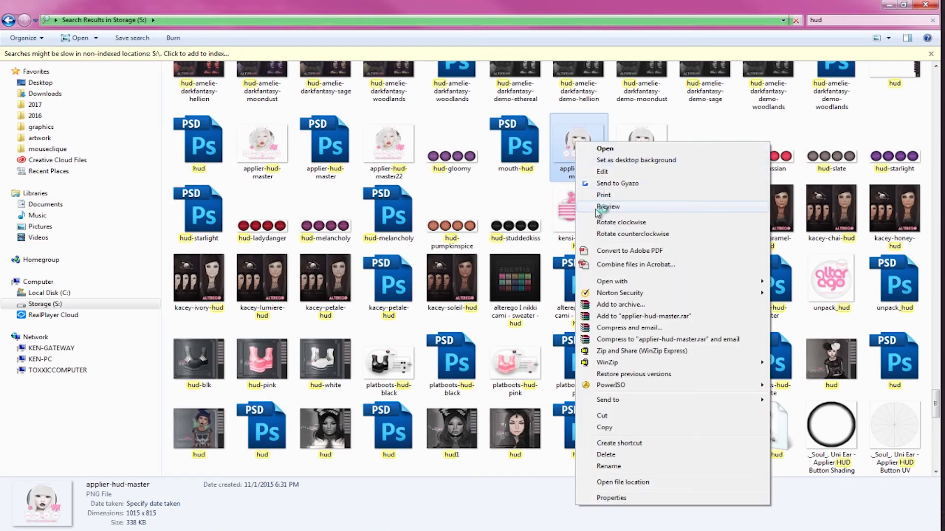
{"action": "left_click", "coordinate": [604, 206]}
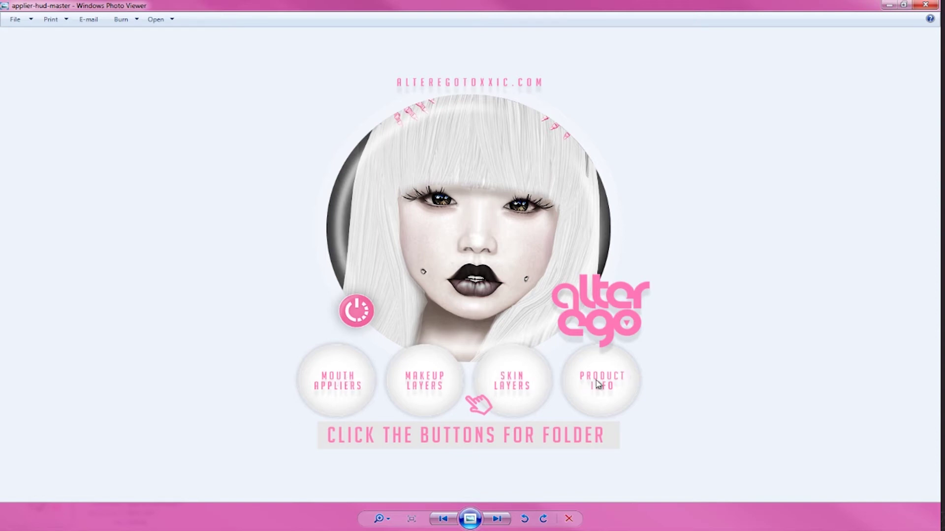
{"action": "left_click", "coordinate": [924, 5]}
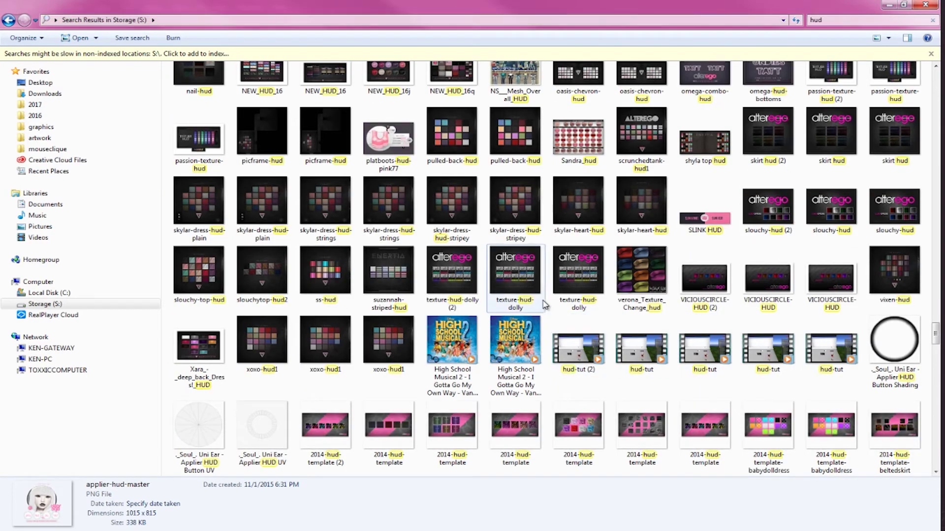
{"action": "left_click", "coordinate": [543, 303]}
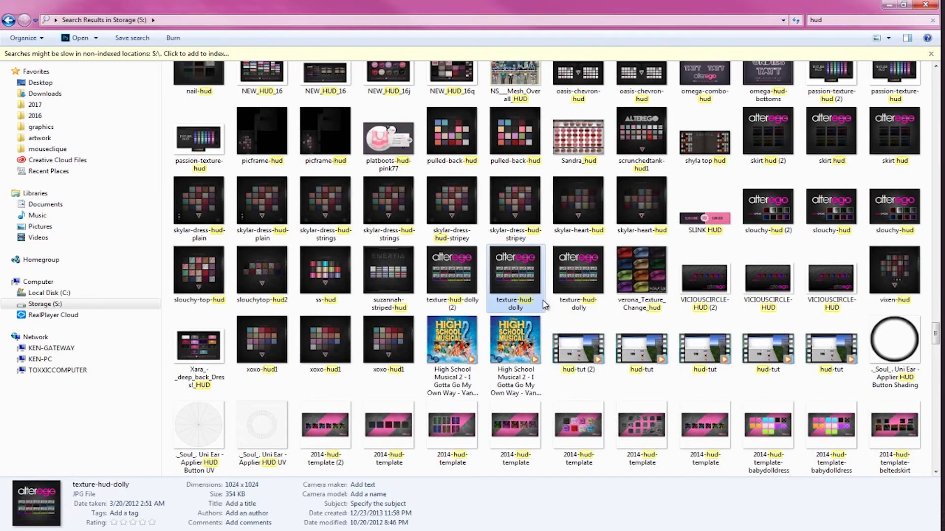
{"action": "scroll", "coordinate": [543, 305], "scroll_direction": "down", "scroll_amount": 3}
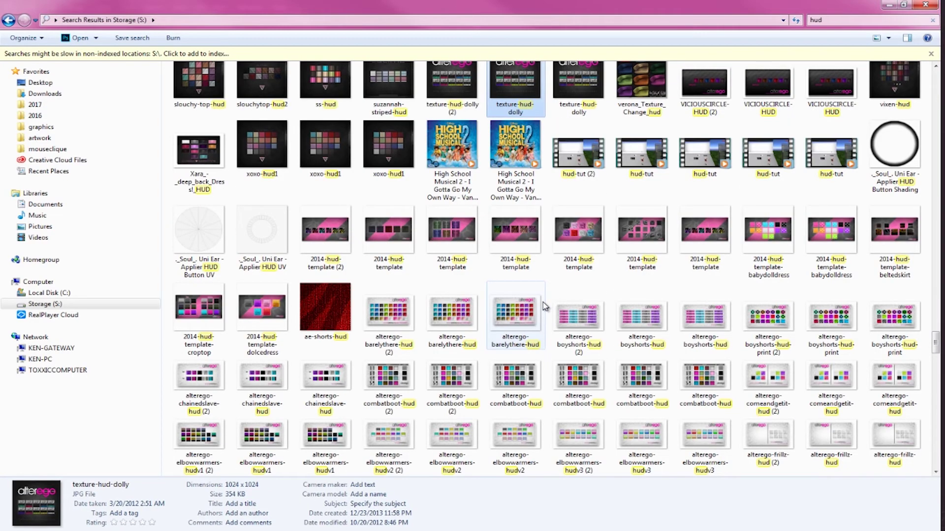
Find the aya-hud image further down the results and preview its product picture and material swatch layout.
{"action": "scroll", "coordinate": [543, 305], "scroll_direction": "down", "scroll_amount": 6}
{"action": "scroll", "coordinate": [544, 305], "scroll_direction": "down", "scroll_amount": 7}
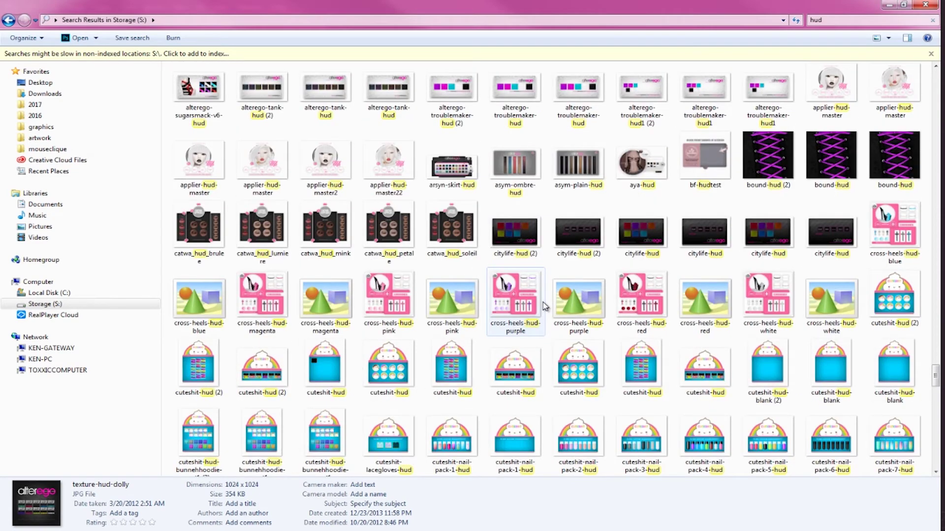
{"action": "right_click", "coordinate": [630, 152]}
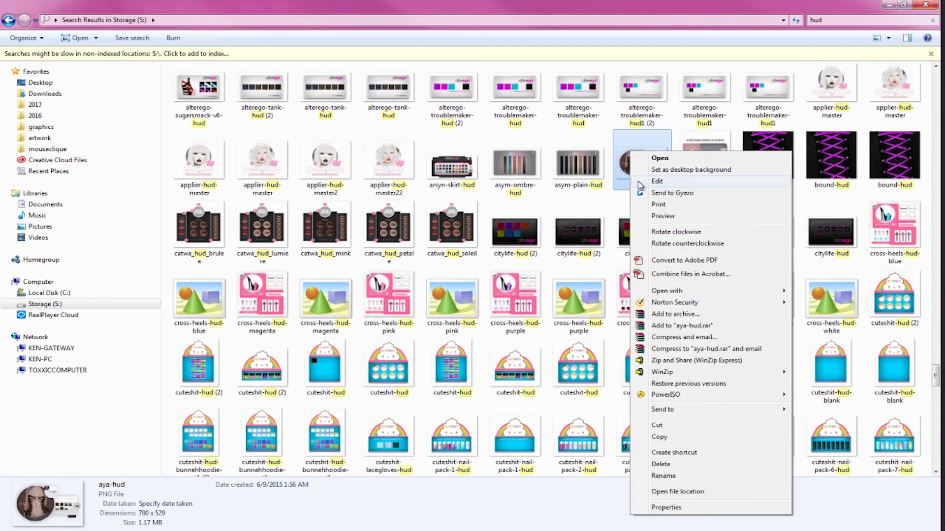
{"action": "left_click", "coordinate": [653, 216]}
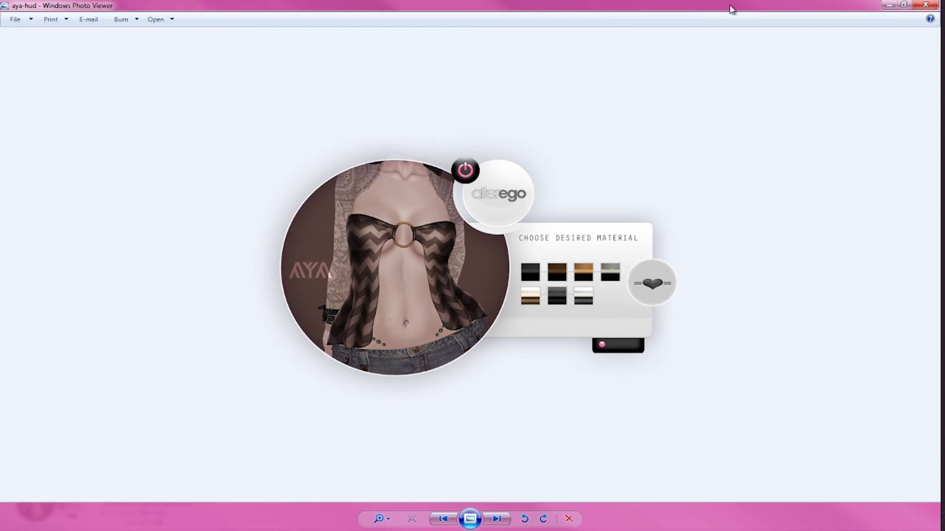
{"action": "left_click", "coordinate": [924, 5]}
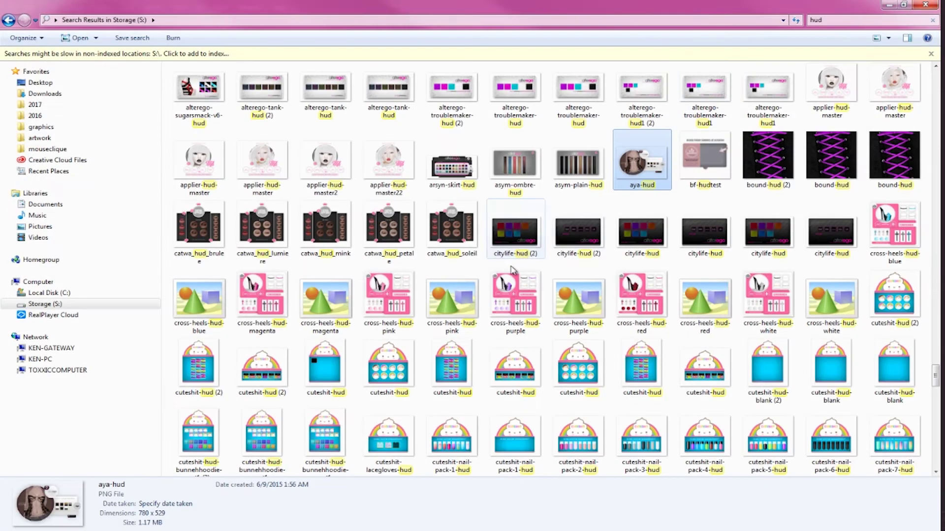
Preview the catwa_hud_petale image to examine its lips, brows and eyeliners applier panels.
{"action": "left_click", "coordinate": [487, 298]}
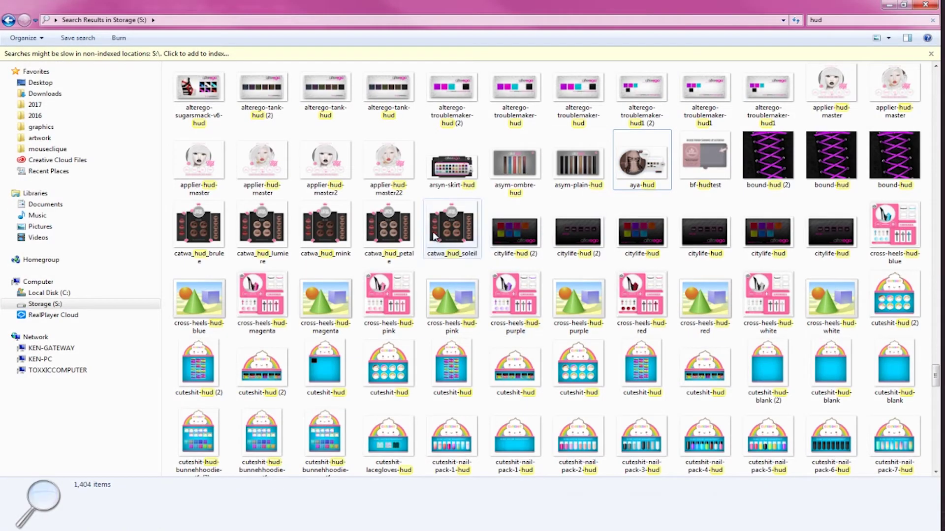
{"action": "right_click", "coordinate": [363, 224]}
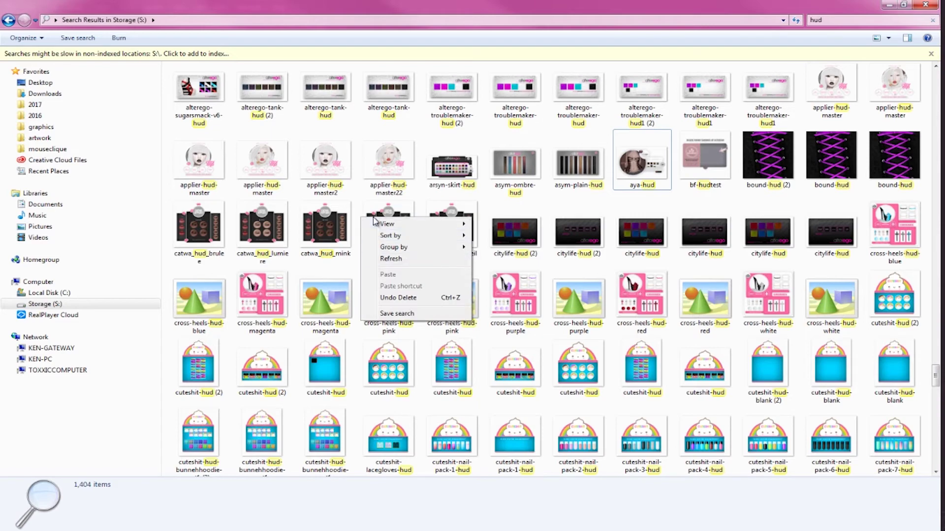
{"action": "left_click", "coordinate": [384, 215]}
{"action": "right_click", "coordinate": [384, 216]}
{"action": "left_click", "coordinate": [404, 240]}
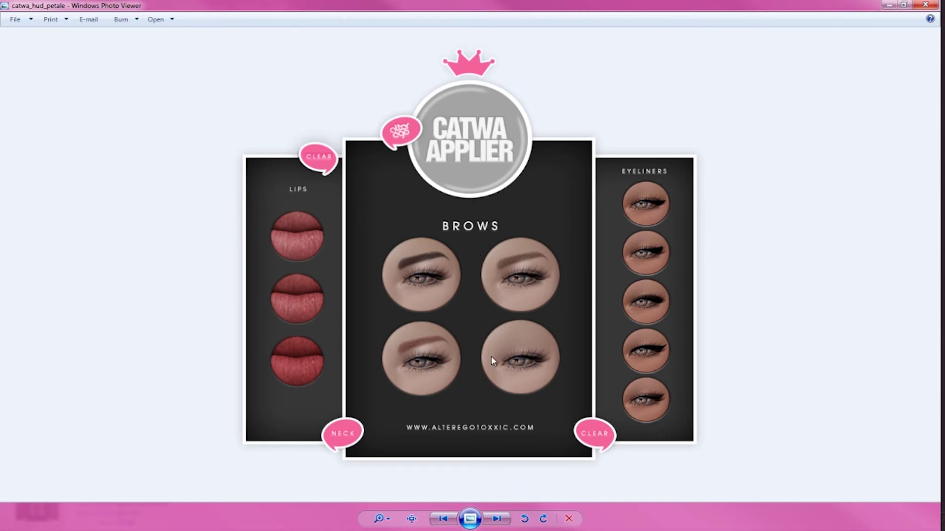
{"action": "left_click", "coordinate": [925, 5]}
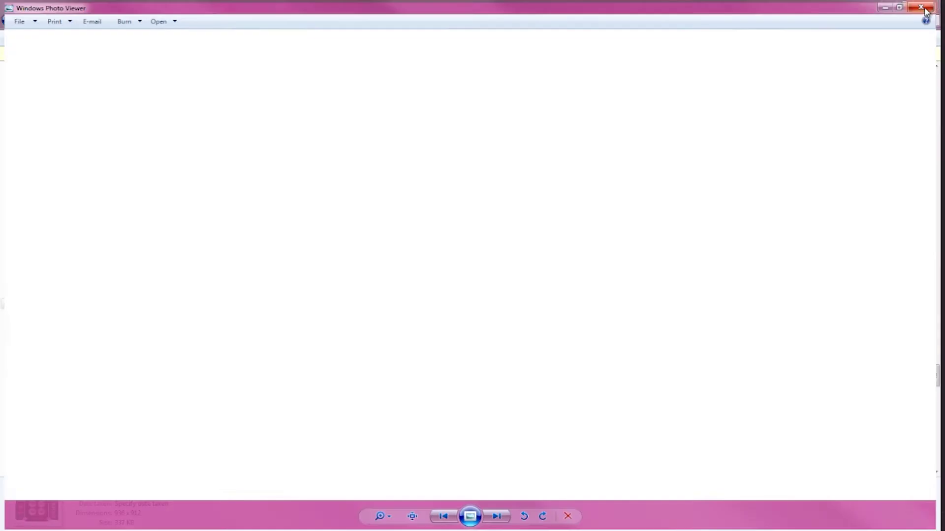
Preview the arsyn-skirt-hud image to examine its color swatch grid, and select the asym-ombre-hud image.
{"action": "right_click", "coordinate": [450, 189]}
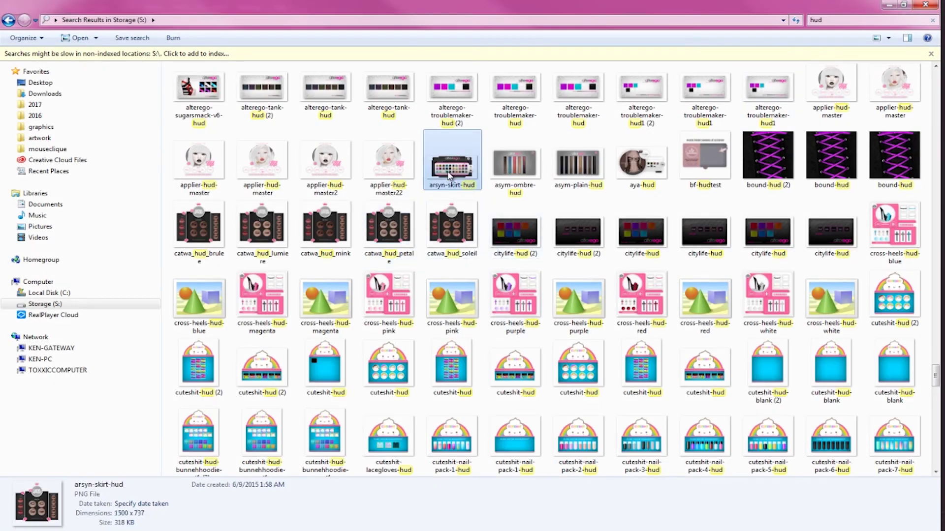
{"action": "left_click", "coordinate": [470, 233]}
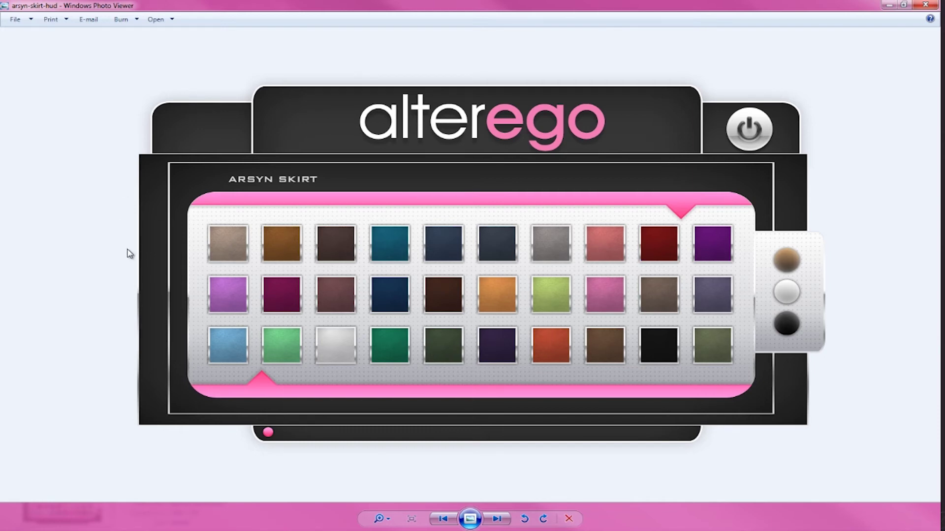
{"action": "left_click", "coordinate": [925, 5]}
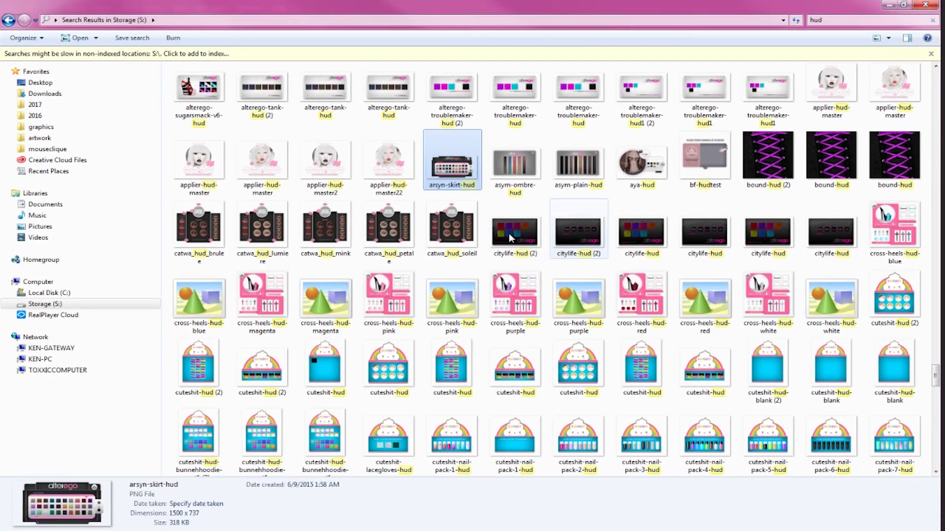
{"action": "left_click", "coordinate": [526, 160]}
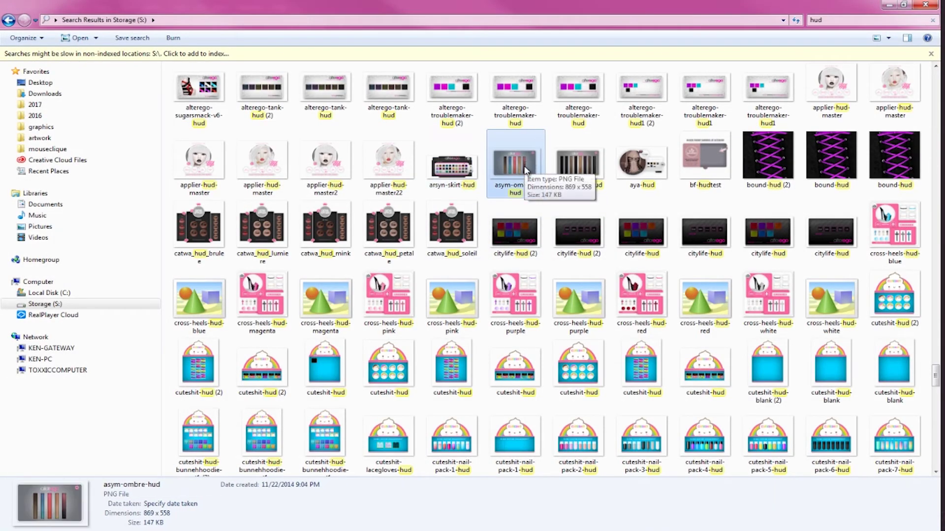
Find the hud-fancy-bwpack image further down the results and preview its three-swatch layout.
{"action": "scroll", "coordinate": [525, 169], "scroll_direction": "down", "scroll_amount": 3}
{"action": "scroll", "coordinate": [525, 170], "scroll_direction": "down", "scroll_amount": 4}
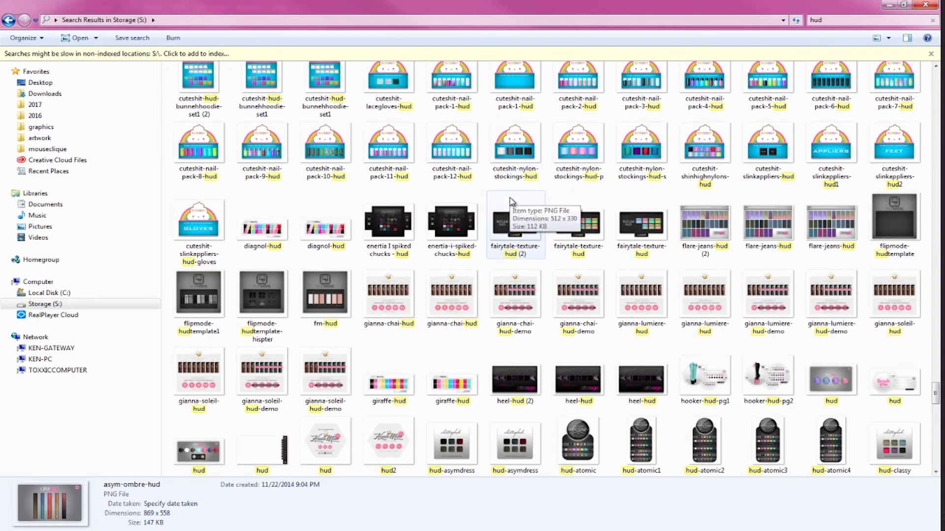
{"action": "scroll", "coordinate": [512, 201], "scroll_direction": "down", "scroll_amount": 3}
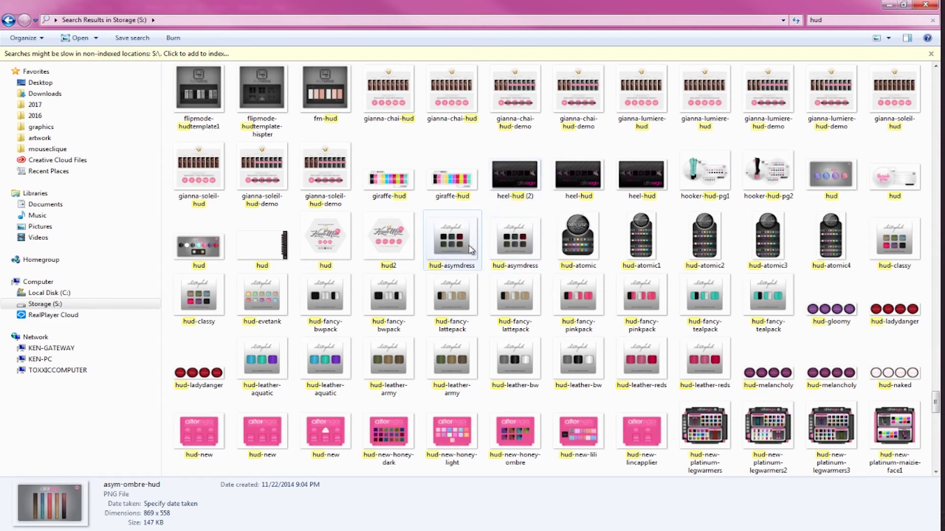
{"action": "right_click", "coordinate": [409, 284]}
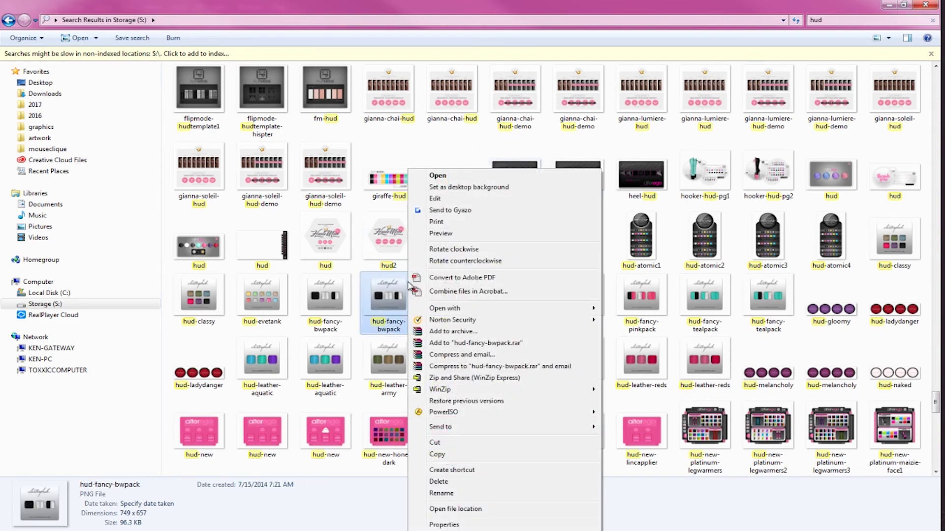
{"action": "left_click", "coordinate": [441, 233]}
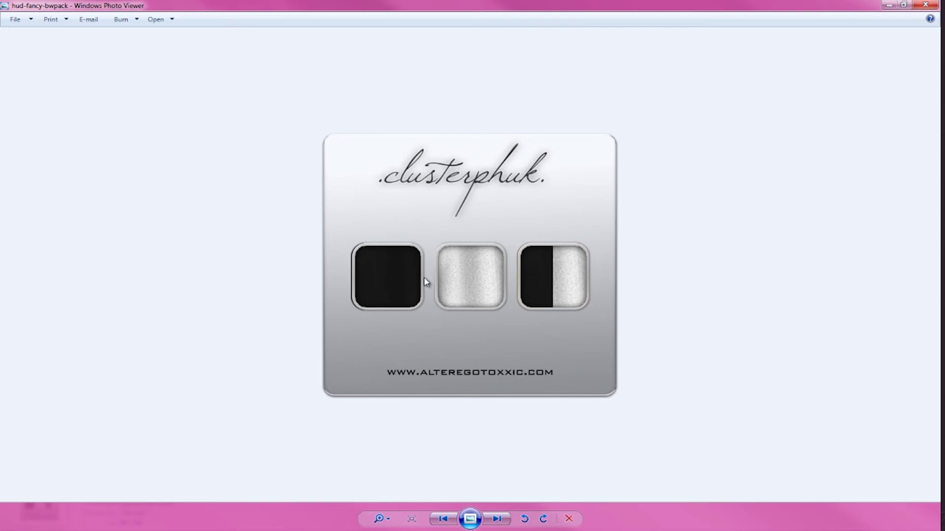
{"action": "left_click", "coordinate": [924, 5]}
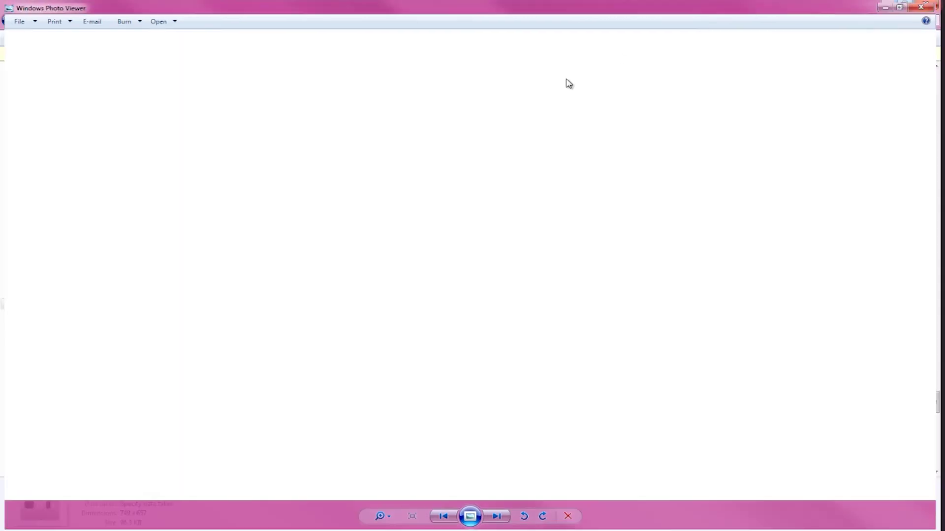
Preview the hud-atomic1 image to examine its metals, balls and spikes options for each piercing.
{"action": "left_click", "coordinate": [566, 291]}
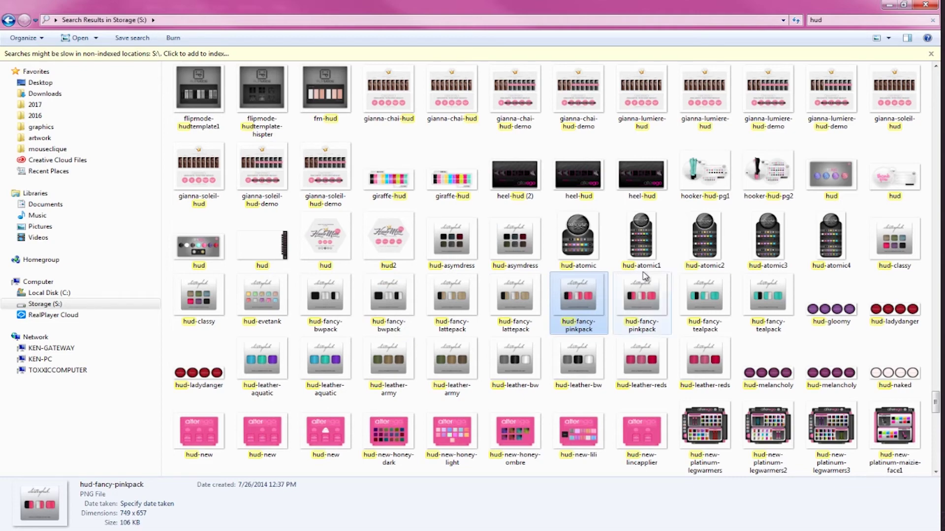
{"action": "right_click", "coordinate": [649, 253]}
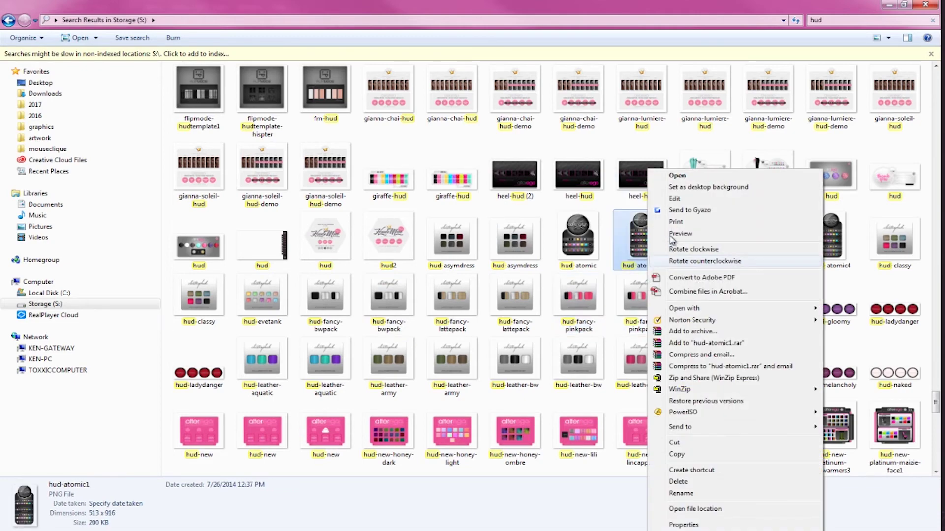
{"action": "left_click", "coordinate": [673, 233]}
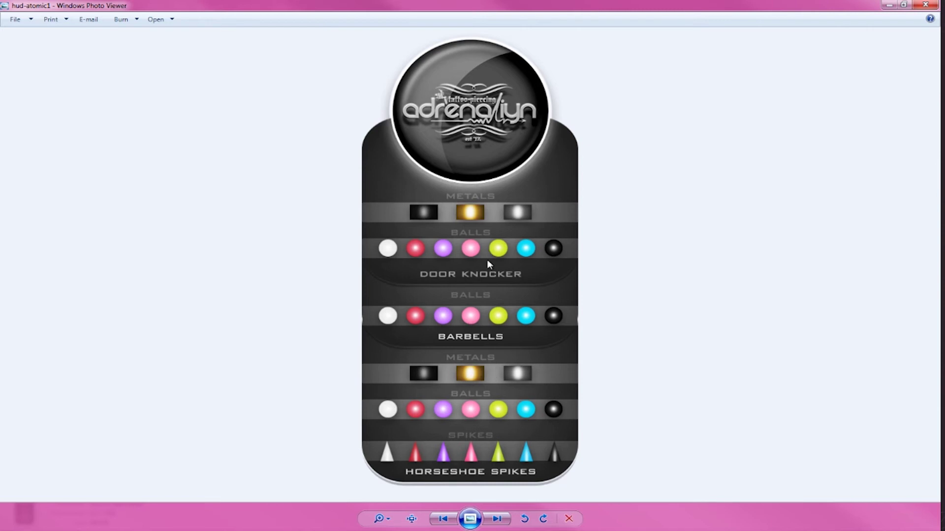
{"action": "left_click", "coordinate": [925, 6]}
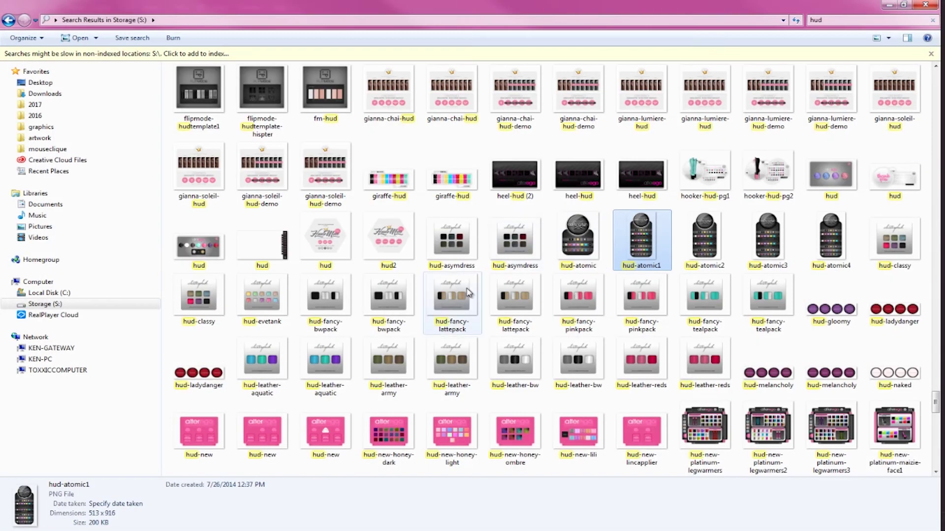
Preview the hud-new-platinum-legwarmers, legwarmers2 and legwarmers3 images to review the three pages of the platinum HUD.
{"action": "right_click", "coordinate": [711, 437]}
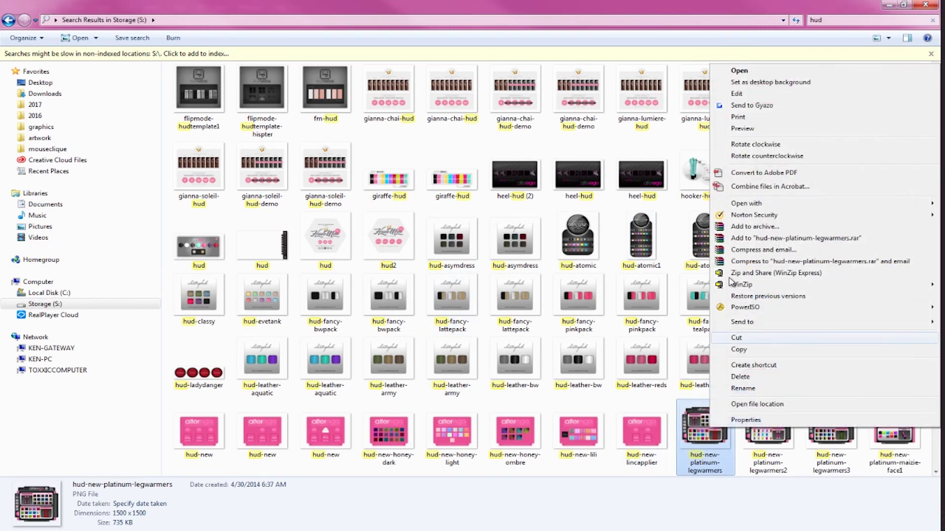
{"action": "left_click", "coordinate": [750, 130]}
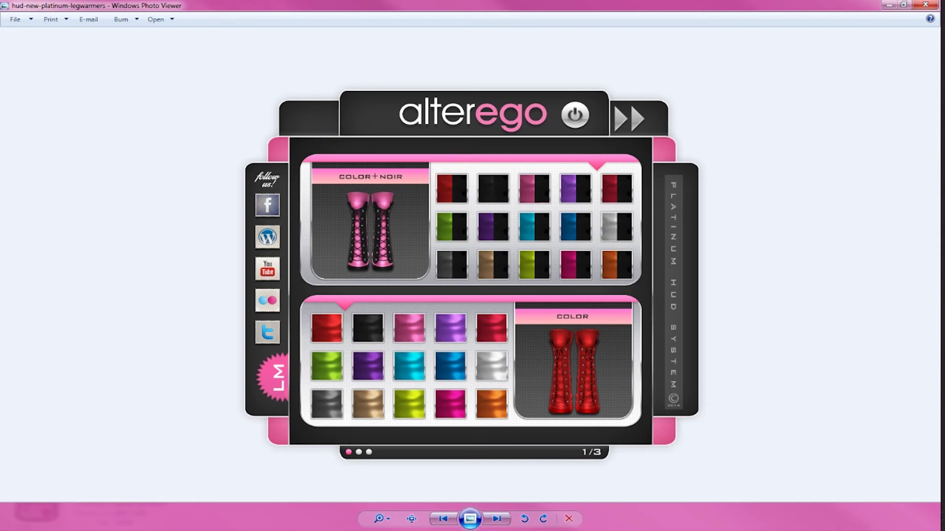
{"action": "key", "text": "Escape"}
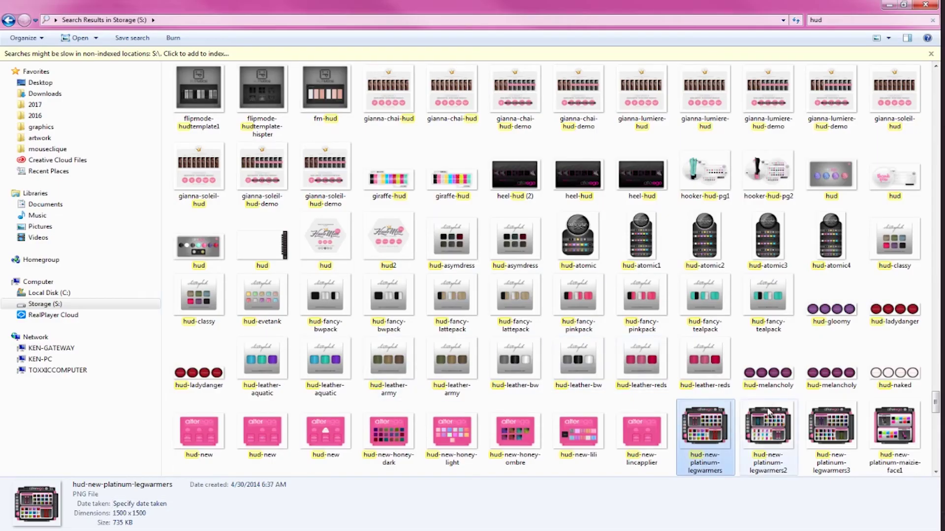
{"action": "right_click", "coordinate": [769, 424]}
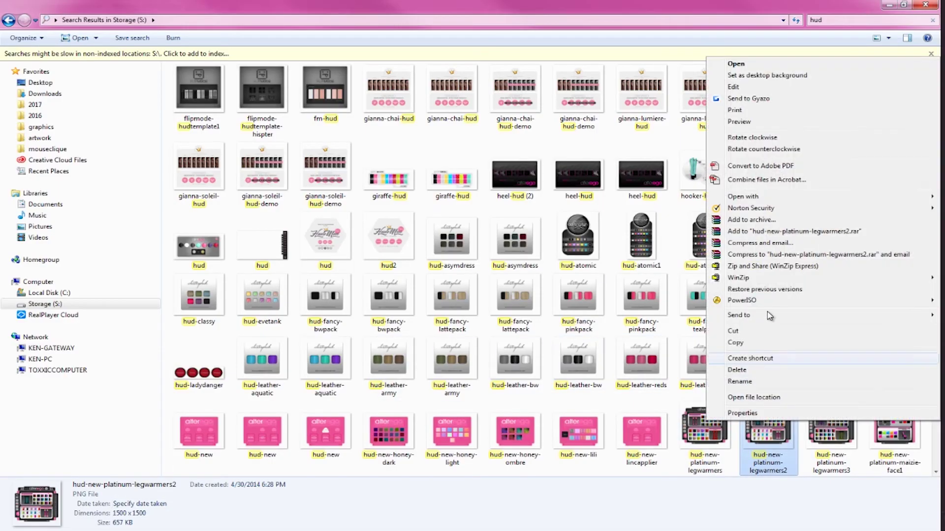
{"action": "left_click", "coordinate": [765, 121]}
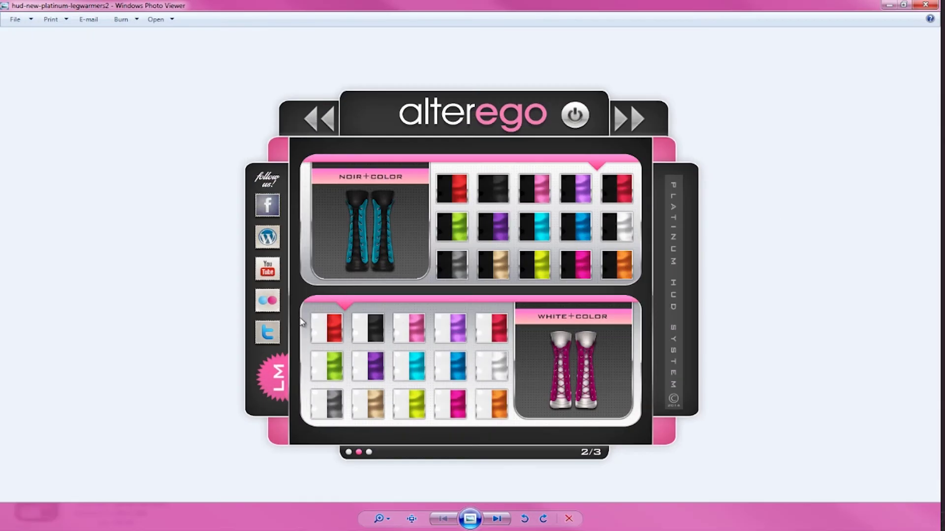
{"action": "key", "text": "Escape"}
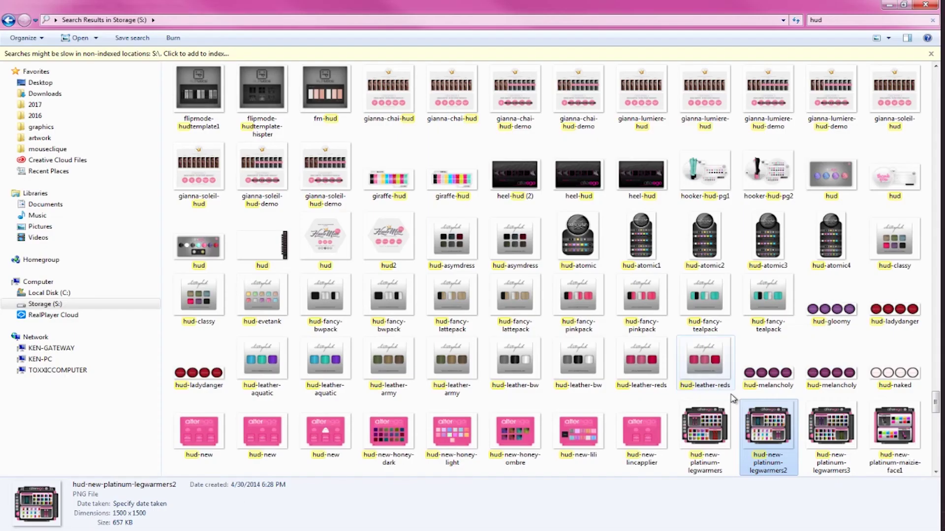
{"action": "right_click", "coordinate": [831, 428]}
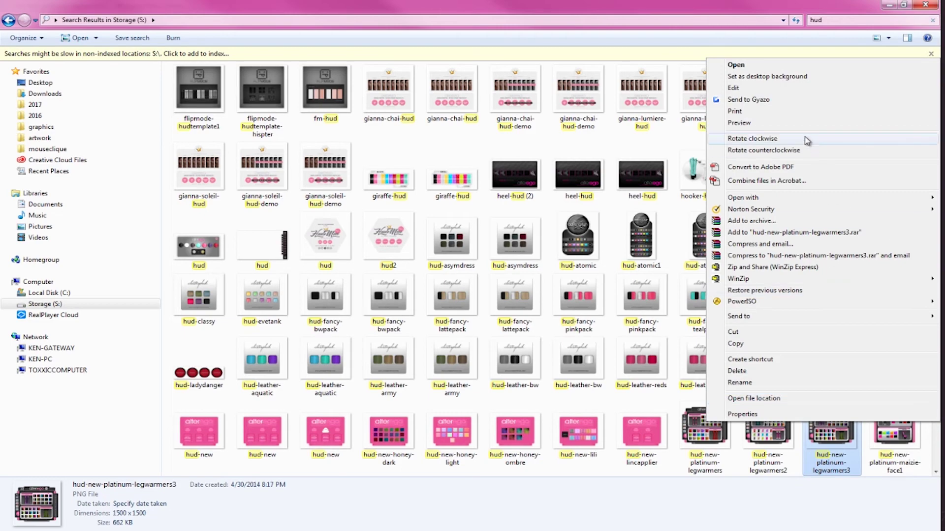
{"action": "left_click", "coordinate": [787, 123]}
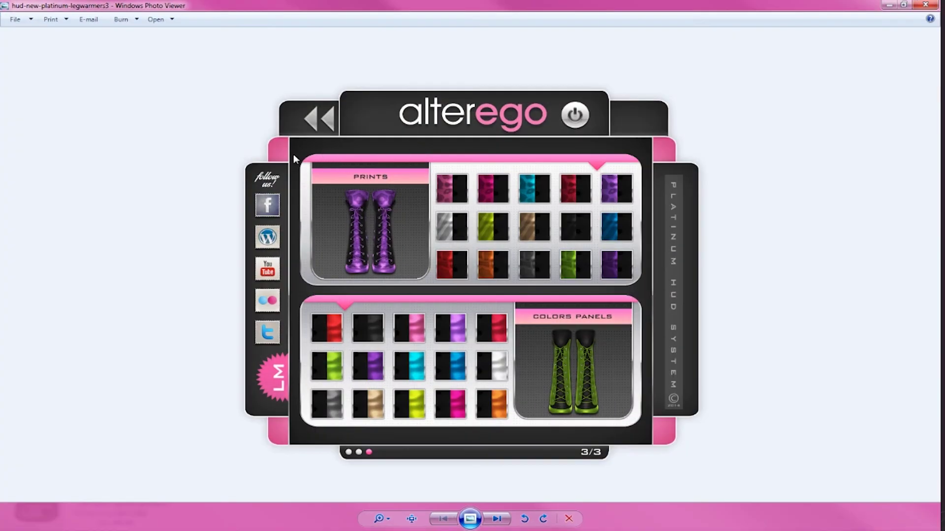
Restore the three platinum legwarmers previews to smaller windows and arrange them side by side to compare the HUD pages.
{"action": "double_click", "coordinate": [657, 1]}
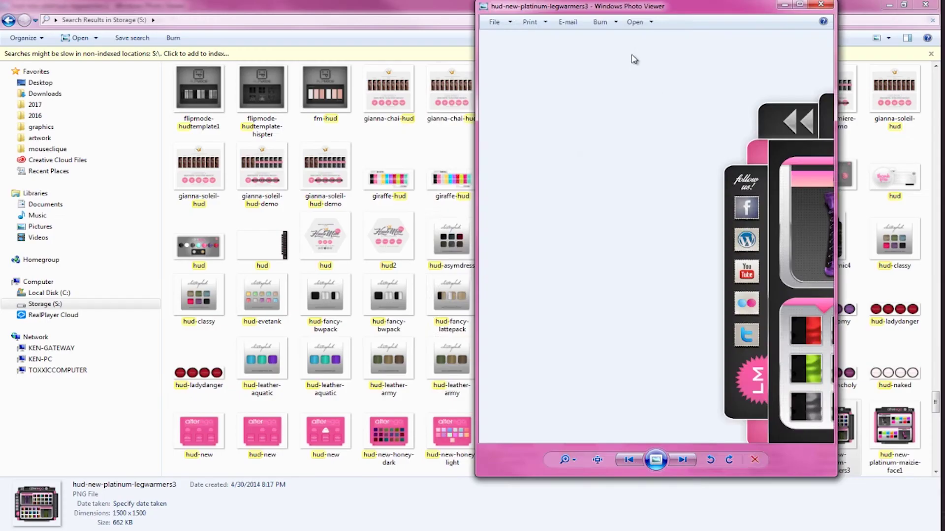
{"action": "left_click_drag", "start_coordinate": [615, 63], "coordinate": [529, 31]}
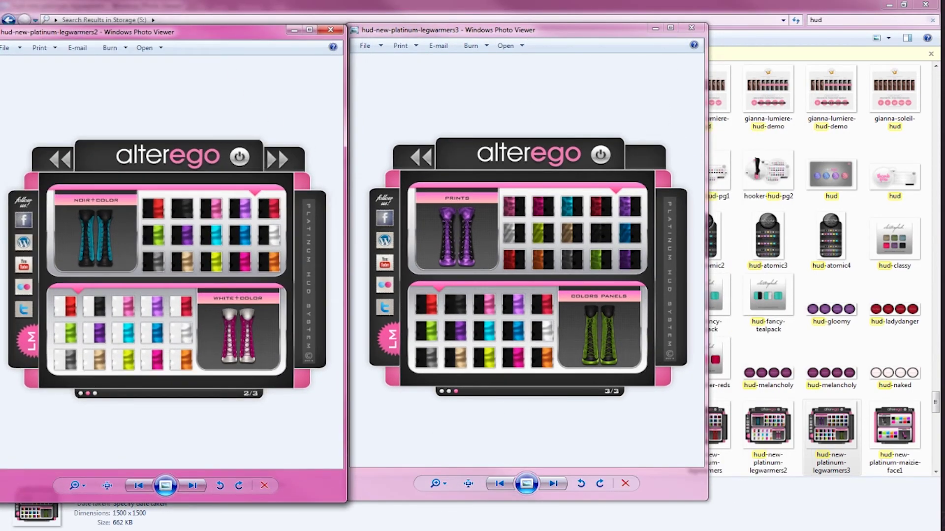
{"action": "left_click", "coordinate": [743, 530]}
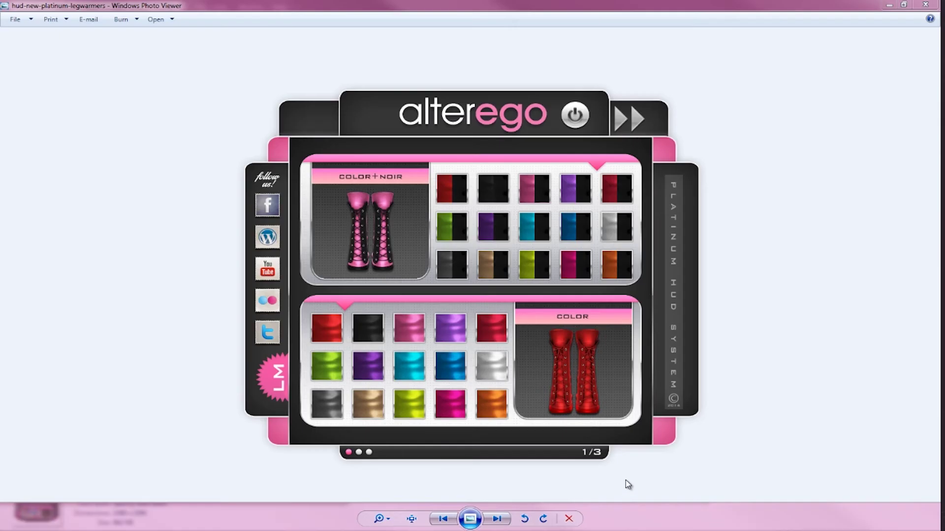
{"action": "left_click", "coordinate": [624, 481]}
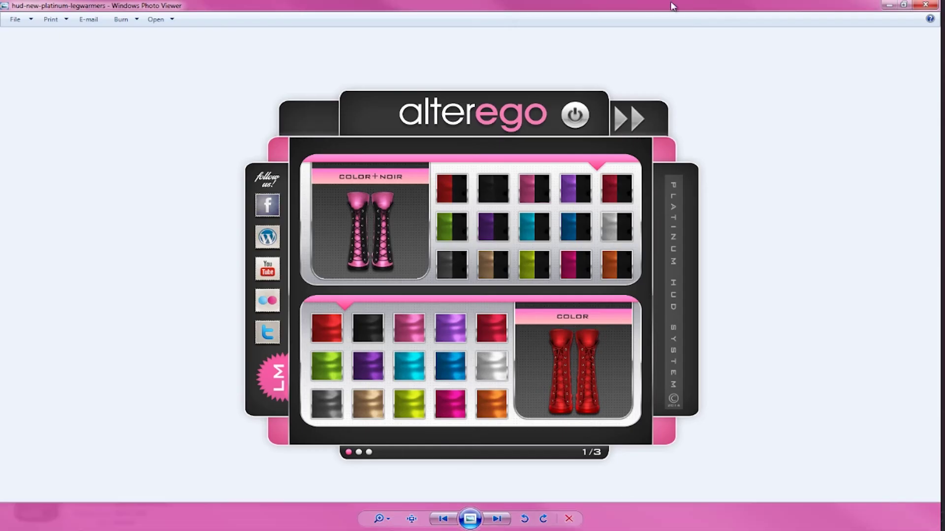
{"action": "left_click", "coordinate": [904, 5]}
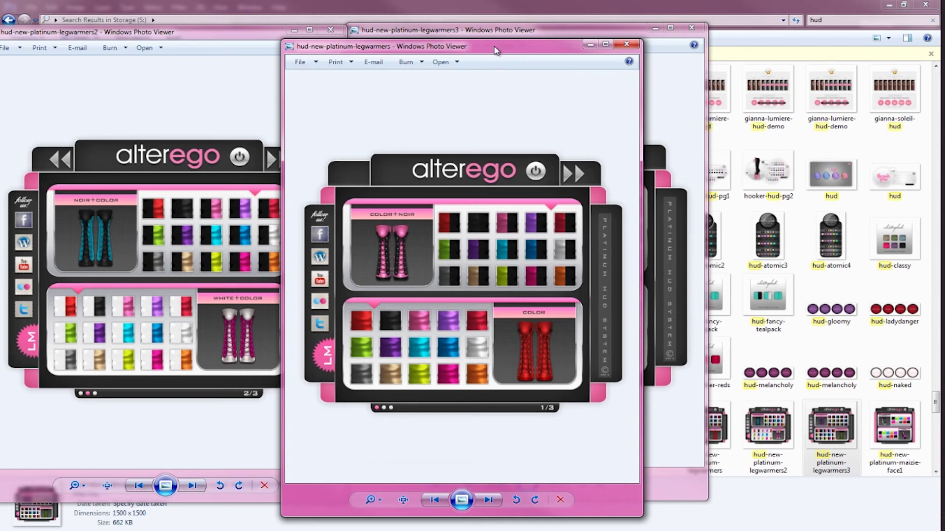
{"action": "left_click_drag", "start_coordinate": [524, 50], "coordinate": [828, 31]}
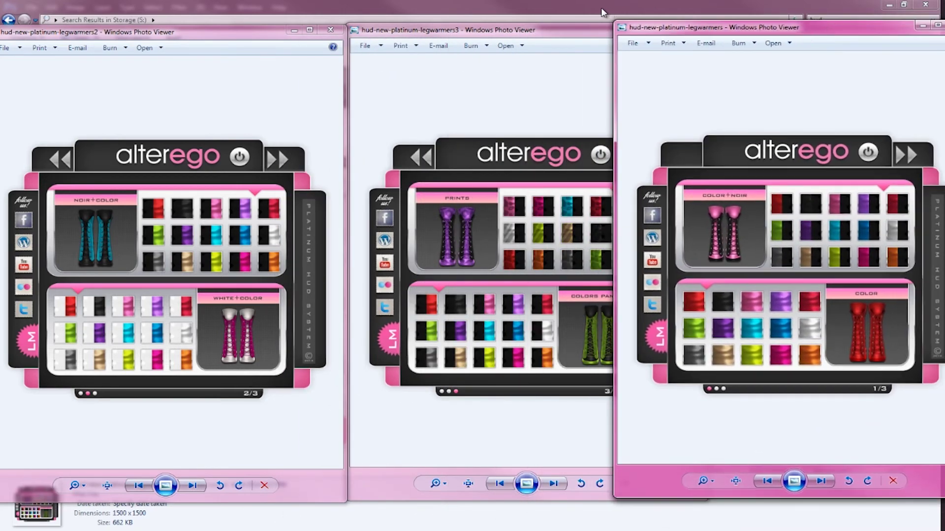
Shift the legwarmers3 and legwarmers previews and bring each forward in turn to compare the three platinum HUD pages.
{"action": "left_click_drag", "start_coordinate": [534, 33], "coordinate": [511, 33]}
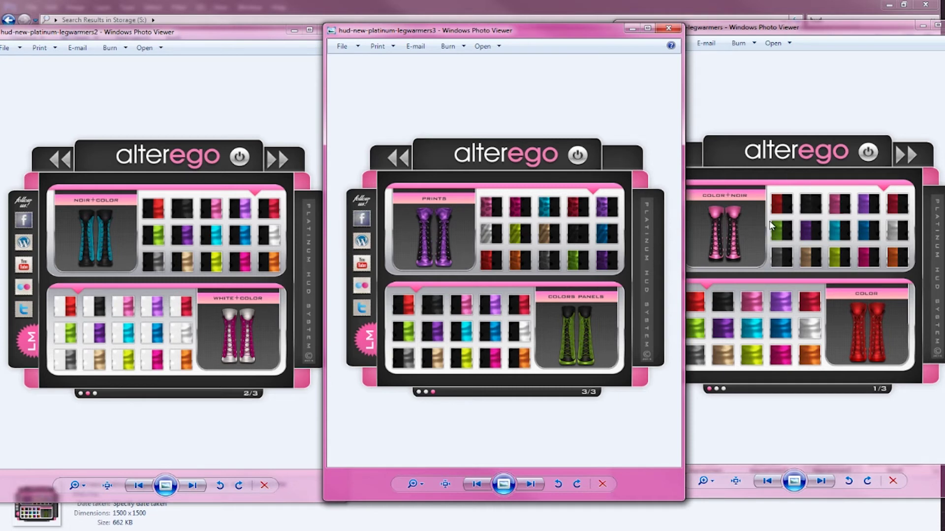
{"action": "left_click", "coordinate": [717, 219]}
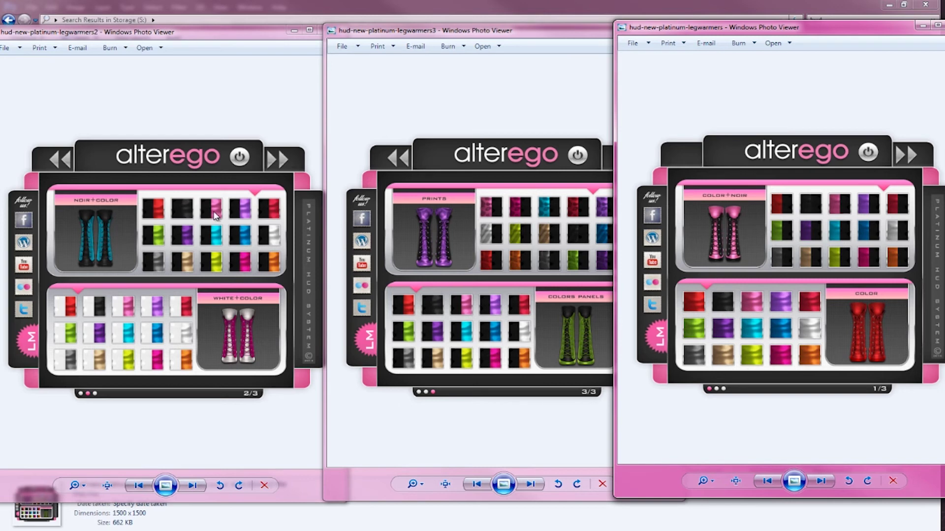
{"action": "left_click", "coordinate": [211, 312]}
{"action": "left_click", "coordinate": [588, 304]}
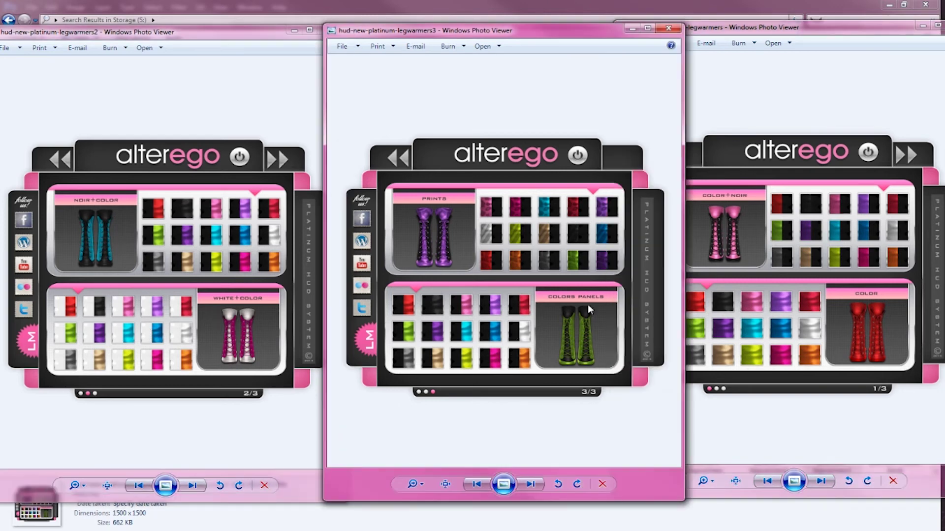
{"action": "left_click", "coordinate": [763, 287]}
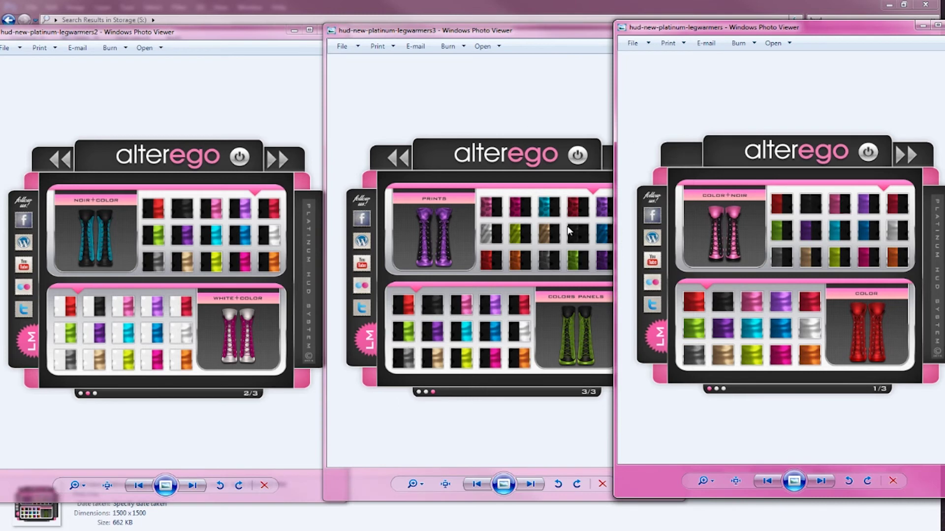
{"action": "left_click_drag", "start_coordinate": [773, 30], "coordinate": [763, 28]}
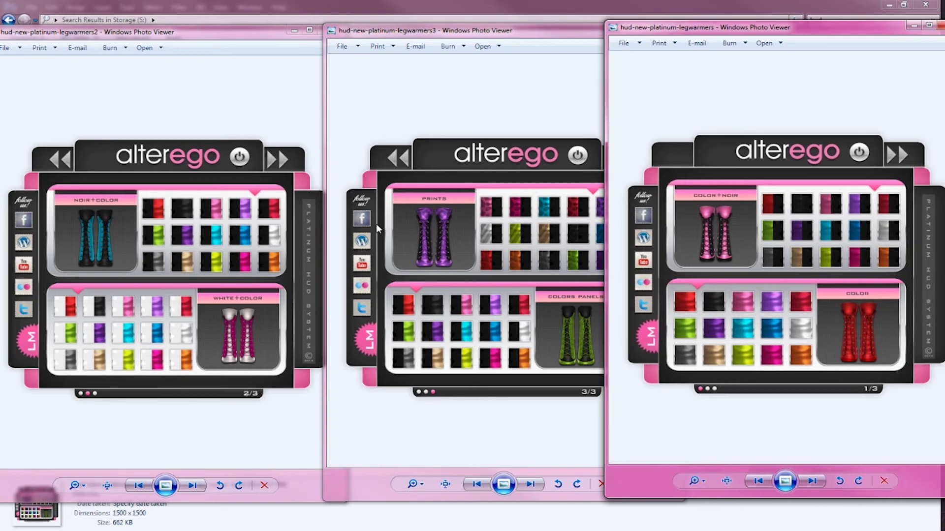
{"action": "left_click", "coordinate": [365, 239]}
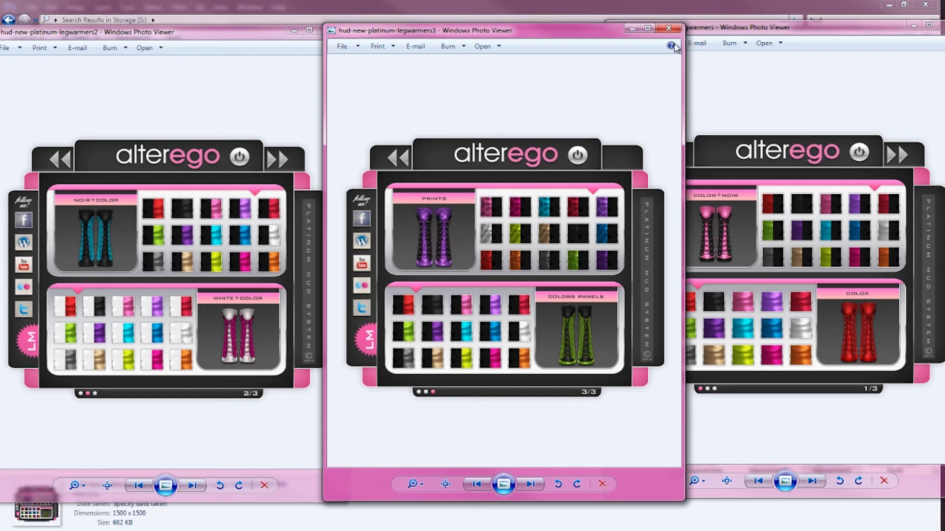
Close all three platinum legwarmers previews to return to the HUD search results.
{"action": "left_click", "coordinate": [668, 27]}
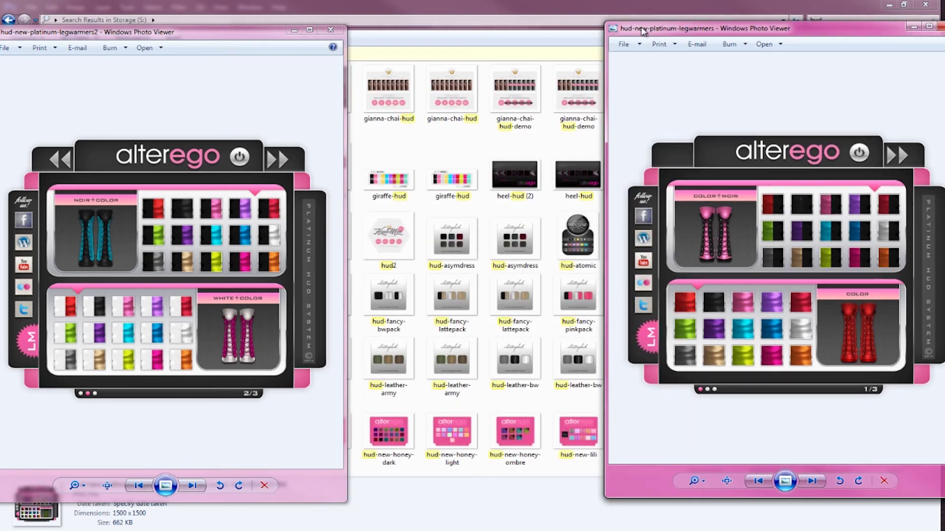
{"action": "left_click_drag", "start_coordinate": [642, 29], "coordinate": [541, 29]}
{"action": "left_click", "coordinate": [813, 28]}
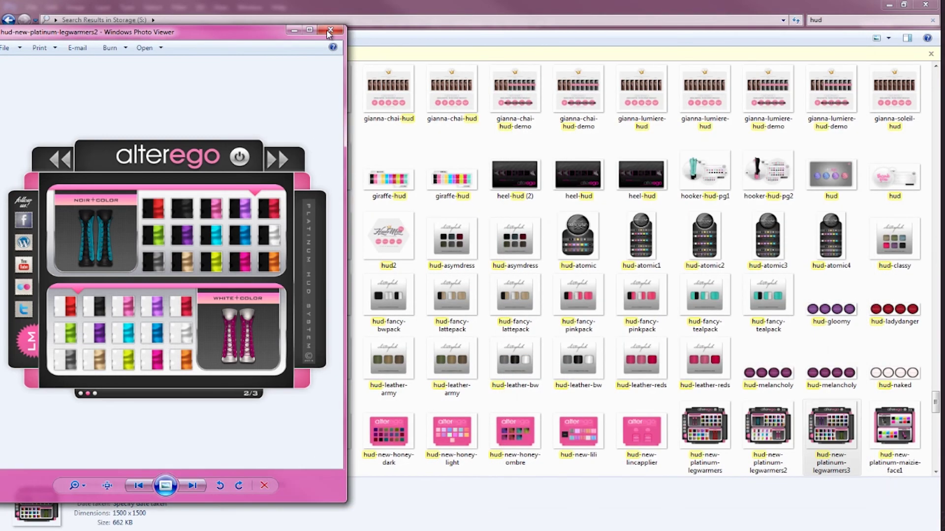
{"action": "left_click", "coordinate": [330, 30]}
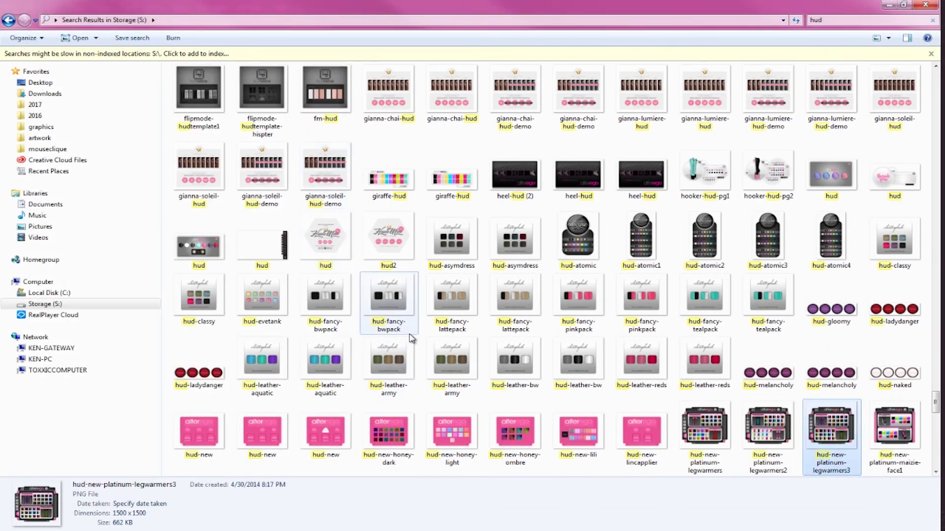
Find the pixelsnob-hud-mid image further down the results and preview it full screen to examine its leather straps layout.
{"action": "left_click", "coordinate": [412, 338]}
{"action": "scroll", "coordinate": [413, 338], "scroll_direction": "down", "scroll_amount": 5}
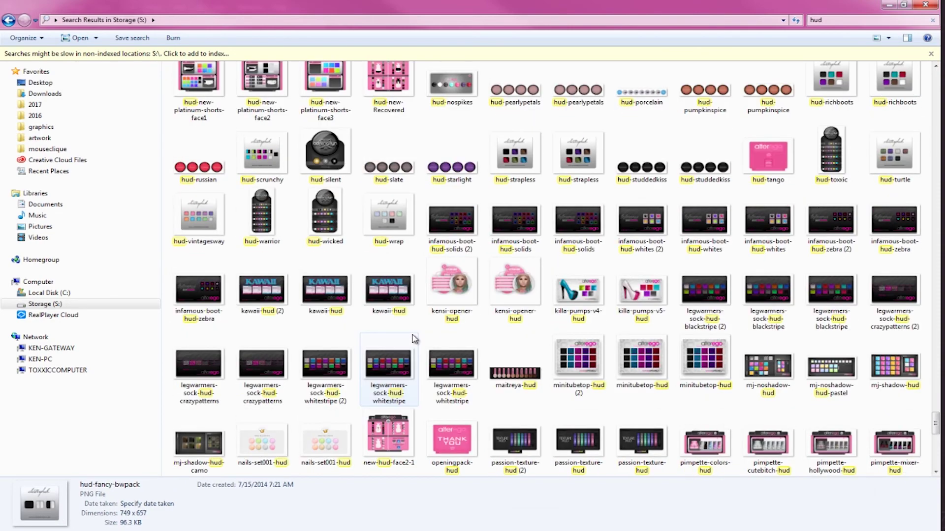
{"action": "scroll", "coordinate": [414, 338], "scroll_direction": "down", "scroll_amount": 3}
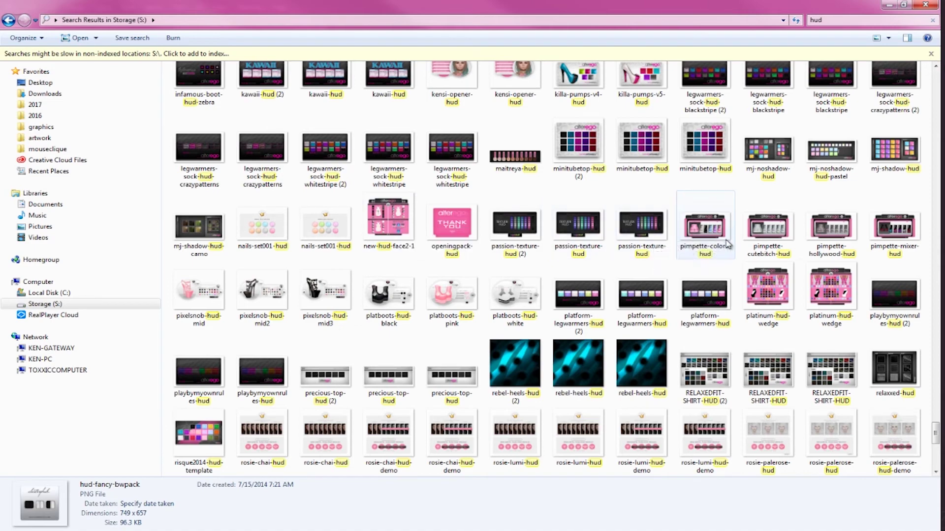
{"action": "right_click", "coordinate": [202, 292]}
{"action": "left_click", "coordinate": [249, 235]}
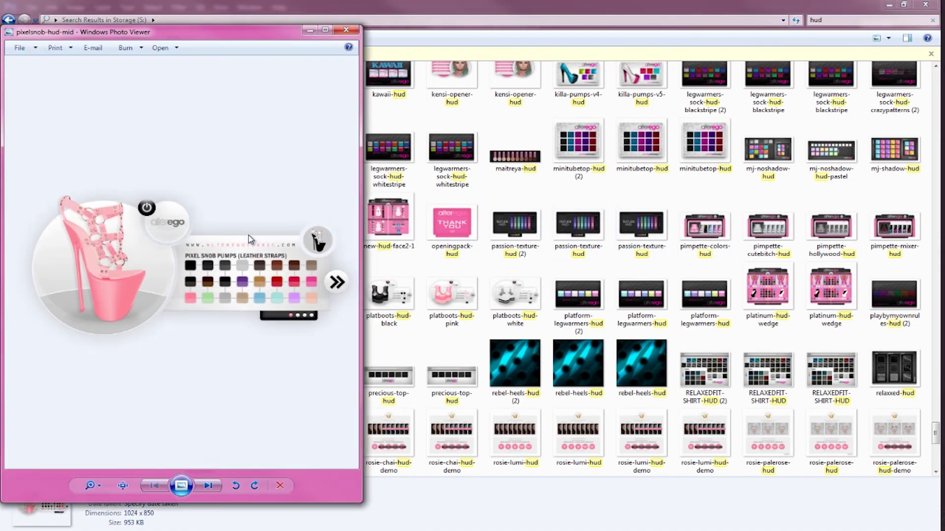
{"action": "left_click", "coordinate": [326, 30]}
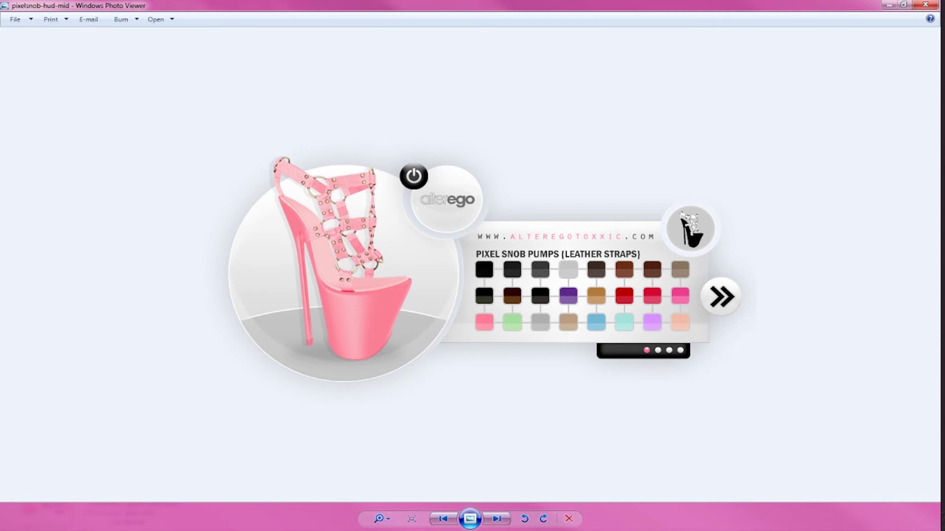
{"action": "left_click", "coordinate": [925, 4]}
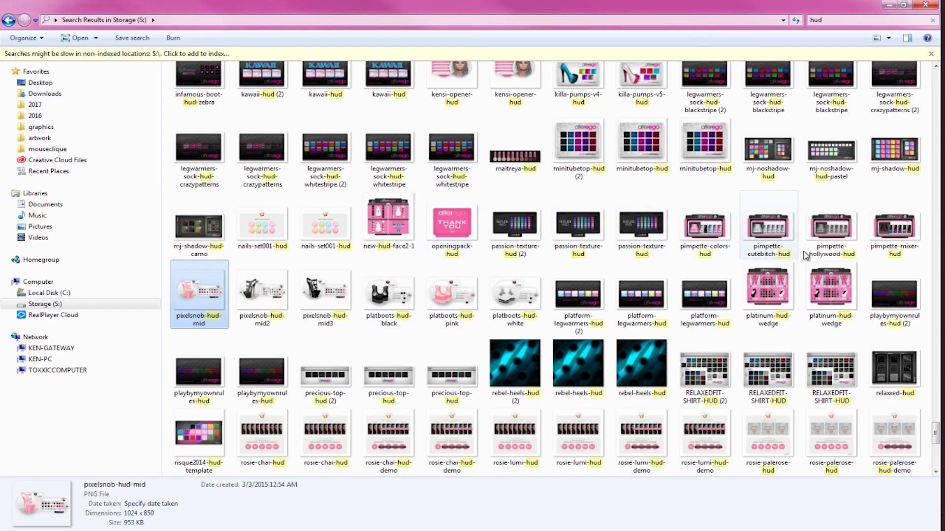
Find the snobbery-full-hud-black image and preview it full screen to examine its metals and sole options.
{"action": "left_click", "coordinate": [305, 296]}
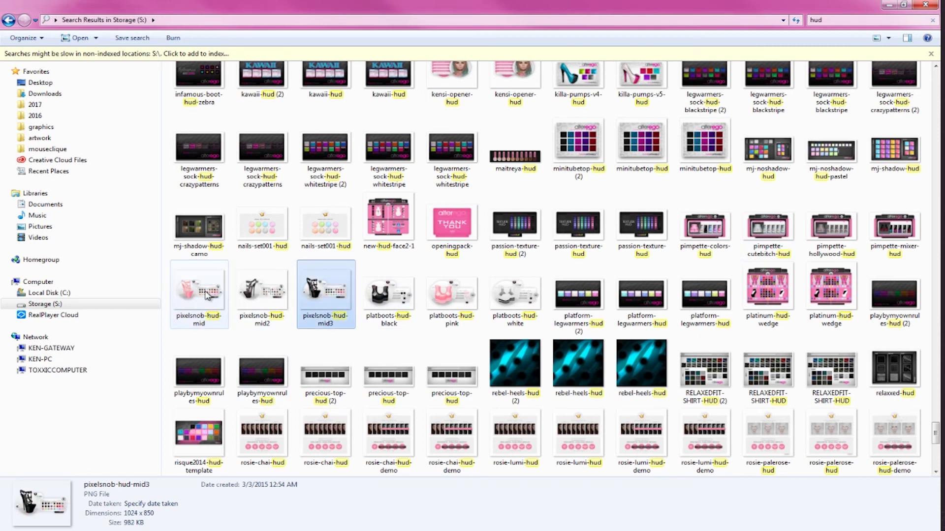
{"action": "scroll", "coordinate": [206, 295], "scroll_direction": "down", "scroll_amount": 3}
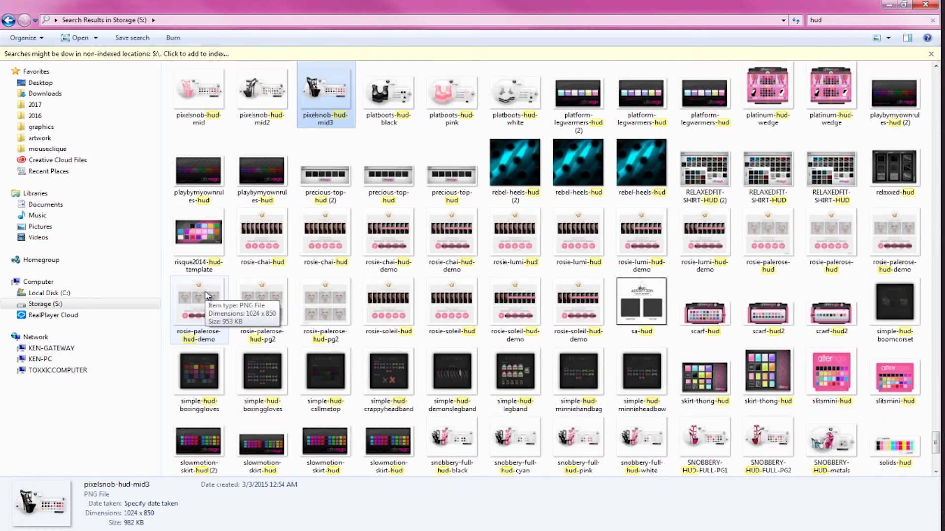
{"action": "scroll", "coordinate": [207, 295], "scroll_direction": "down", "scroll_amount": 3}
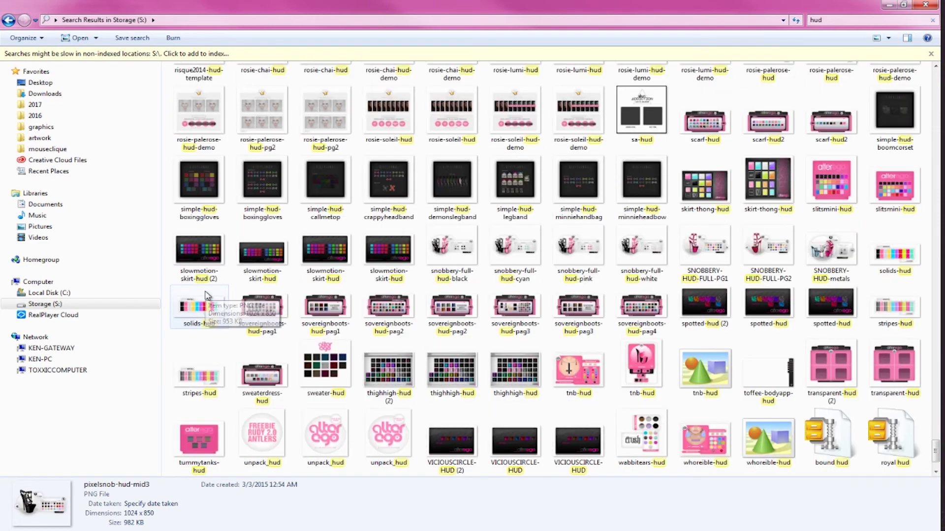
{"action": "right_click", "coordinate": [453, 242]}
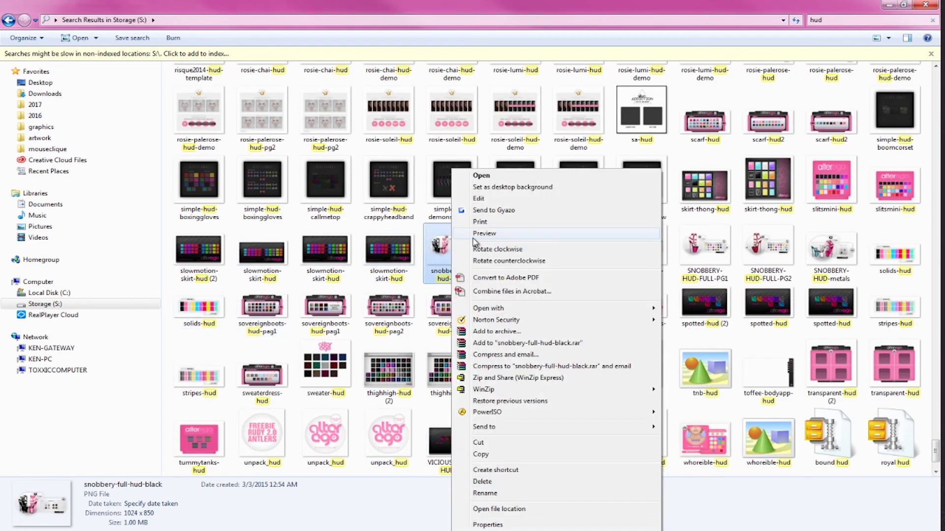
{"action": "left_click", "coordinate": [474, 241]}
{"action": "left_click", "coordinate": [326, 29]}
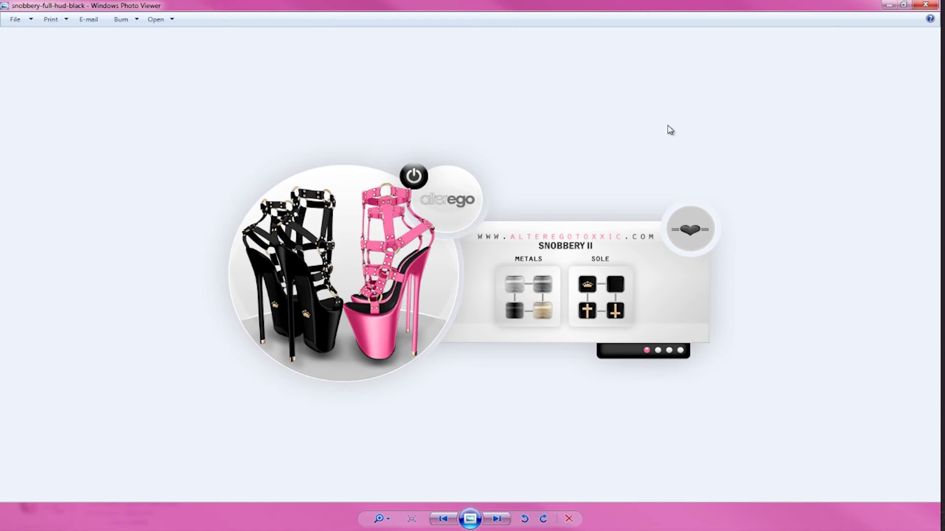
{"action": "left_click", "coordinate": [925, 5]}
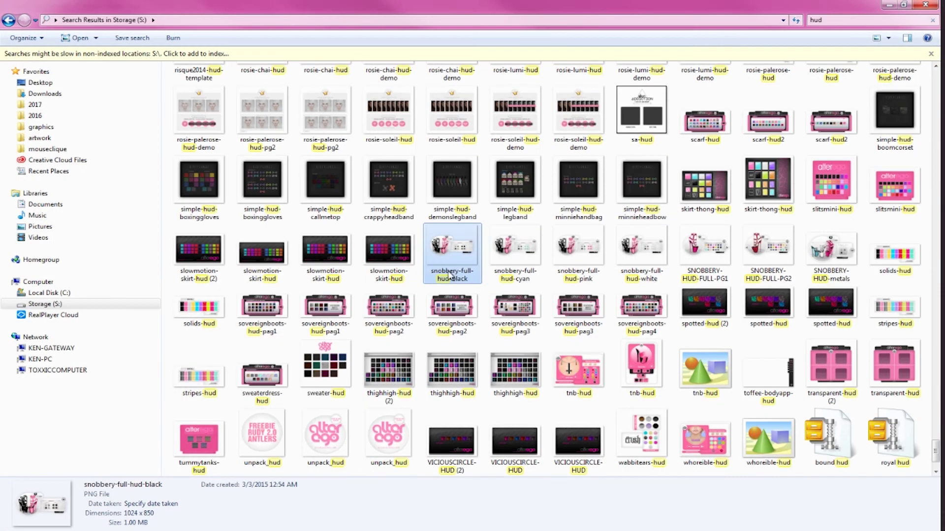
Preview the wabbitears-hud image near the end of the results to examine its fur and bowie options.
{"action": "left_click", "coordinate": [450, 277]}
{"action": "key", "text": "Return"}
{"action": "scroll", "coordinate": [450, 275], "scroll_direction": "down", "scroll_amount": 1}
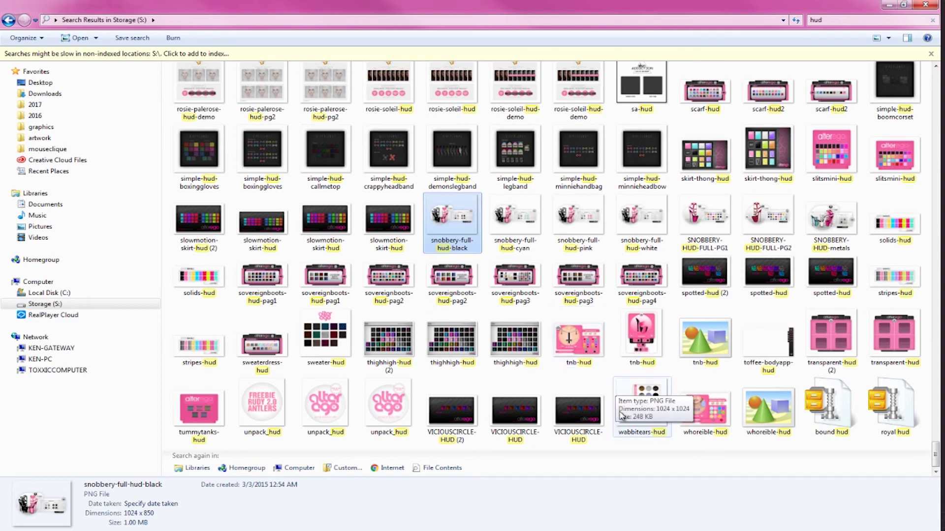
{"action": "right_click", "coordinate": [649, 385]}
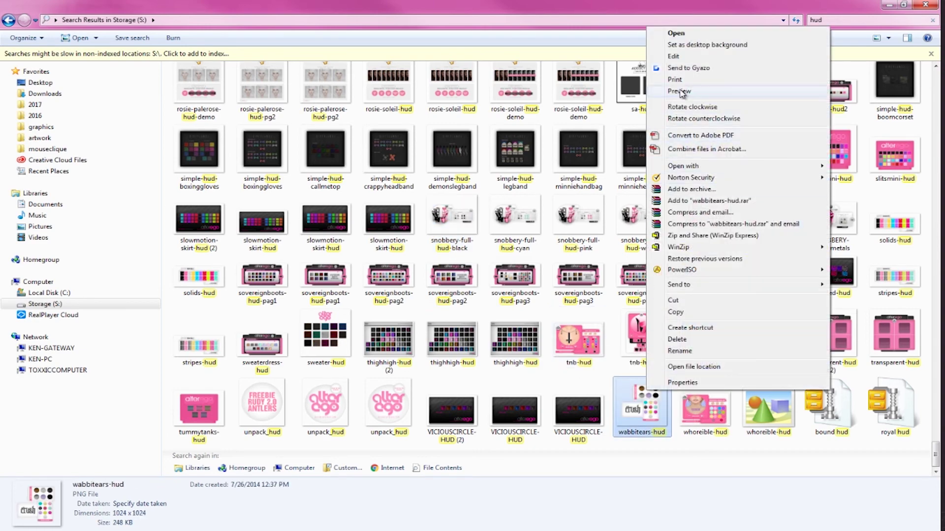
{"action": "left_click", "coordinate": [679, 92]}
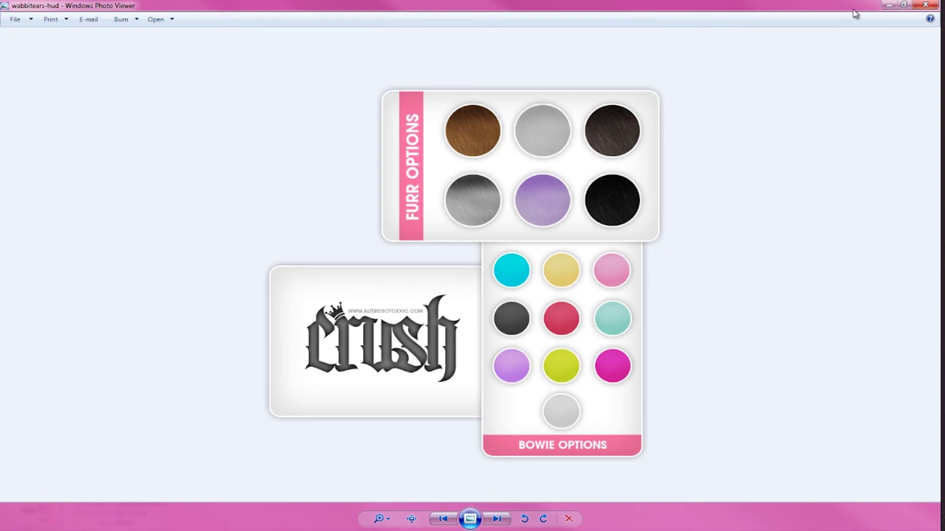
{"action": "left_click", "coordinate": [935, 6]}
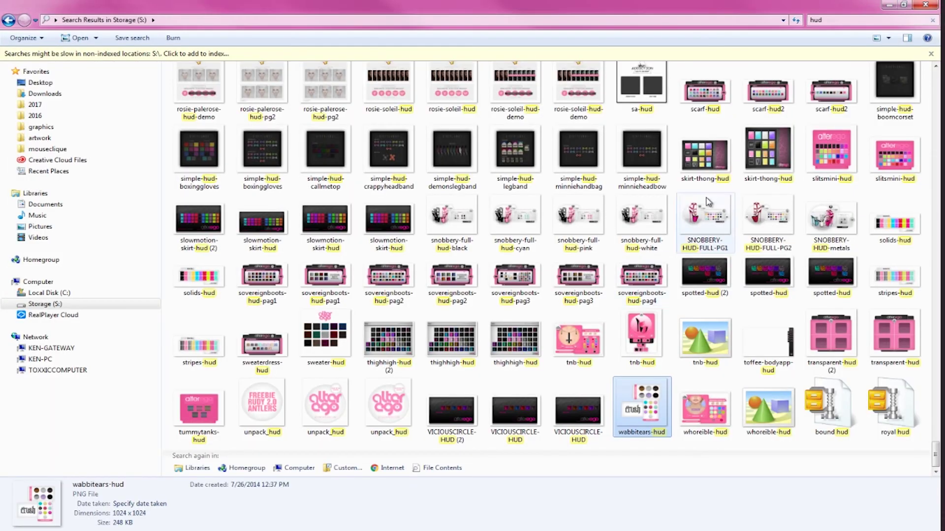
Preview the smaller skirt-thong-hud image and the first slitsmini-hud image to review their swatch layouts.
{"action": "left_click", "coordinate": [710, 157]}
{"action": "right_click", "coordinate": [710, 157]}
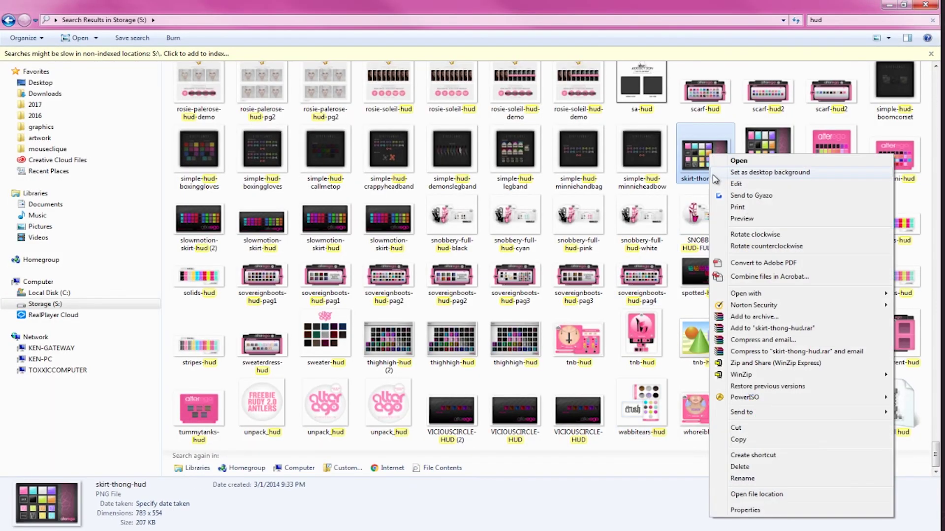
{"action": "left_click", "coordinate": [750, 220]}
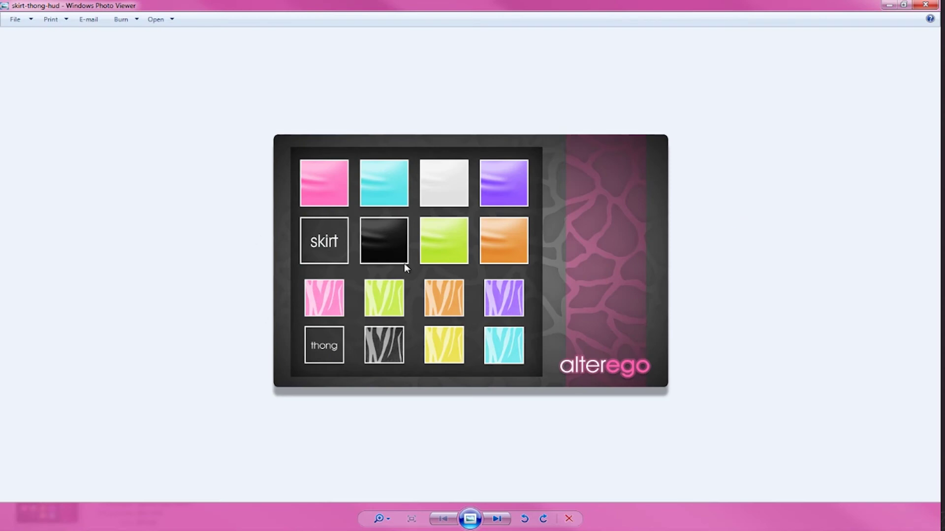
{"action": "left_click", "coordinate": [925, 4]}
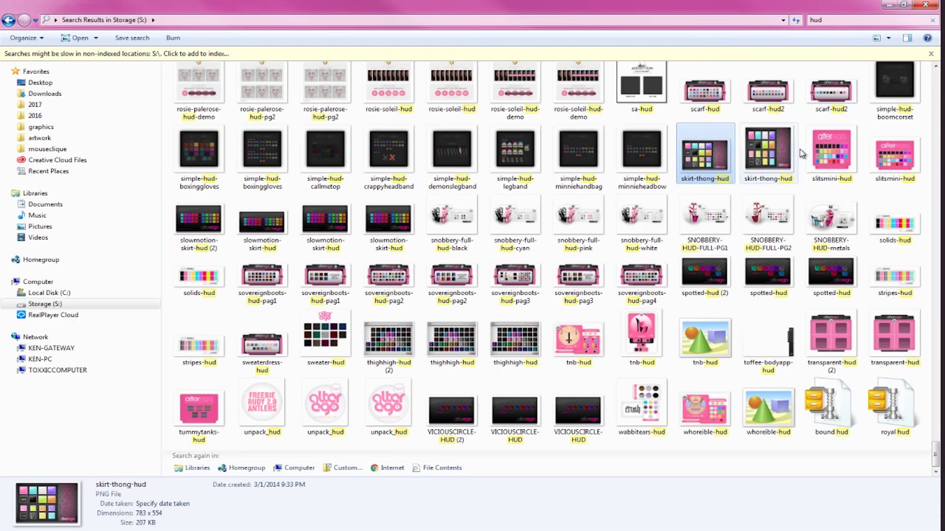
{"action": "right_click", "coordinate": [829, 156]}
{"action": "left_click", "coordinate": [825, 219]}
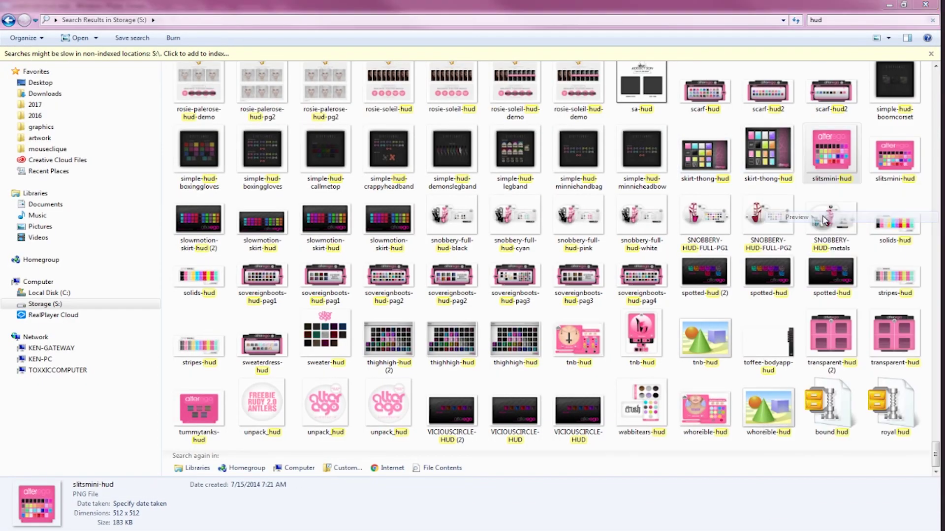
{"action": "left_click", "coordinate": [925, 5]}
Go back up the results and preview the second nails-set001-hud image to examine its Omega nail applier swatches.
{"action": "left_click", "coordinate": [642, 153]}
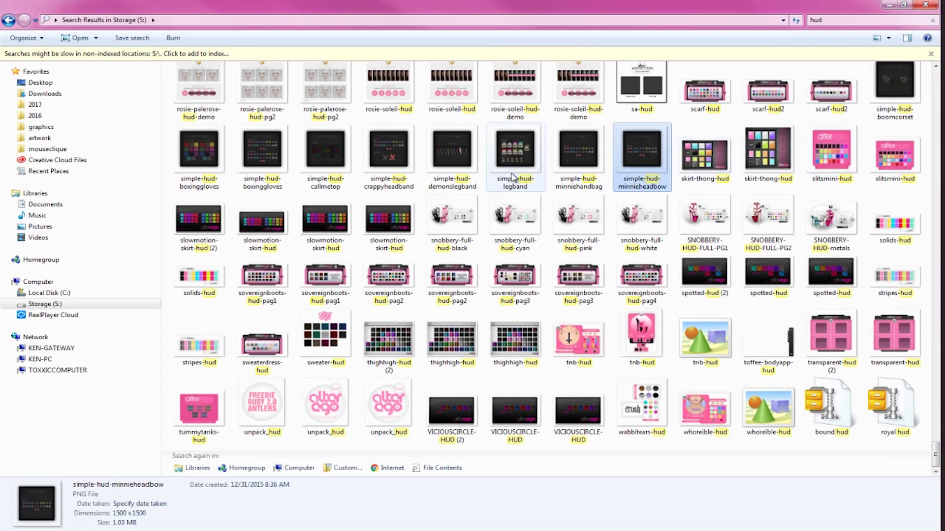
{"action": "scroll", "coordinate": [511, 177], "scroll_direction": "up", "scroll_amount": 2}
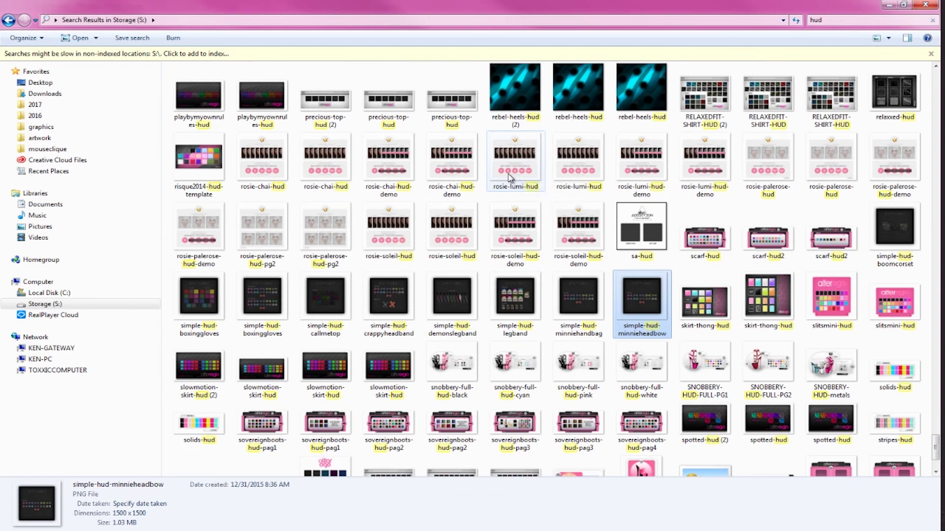
{"action": "scroll", "coordinate": [509, 177], "scroll_direction": "up", "scroll_amount": 3}
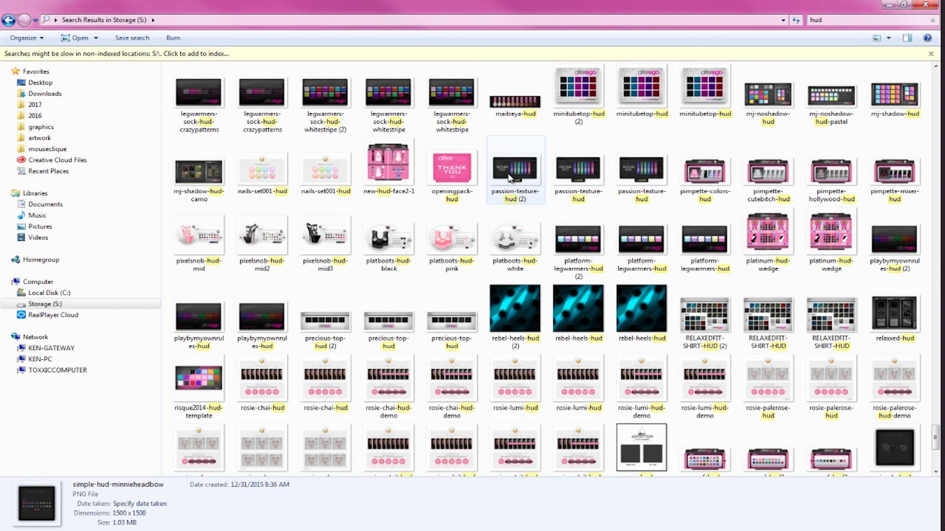
{"action": "right_click", "coordinate": [323, 170]}
{"action": "left_click", "coordinate": [342, 235]}
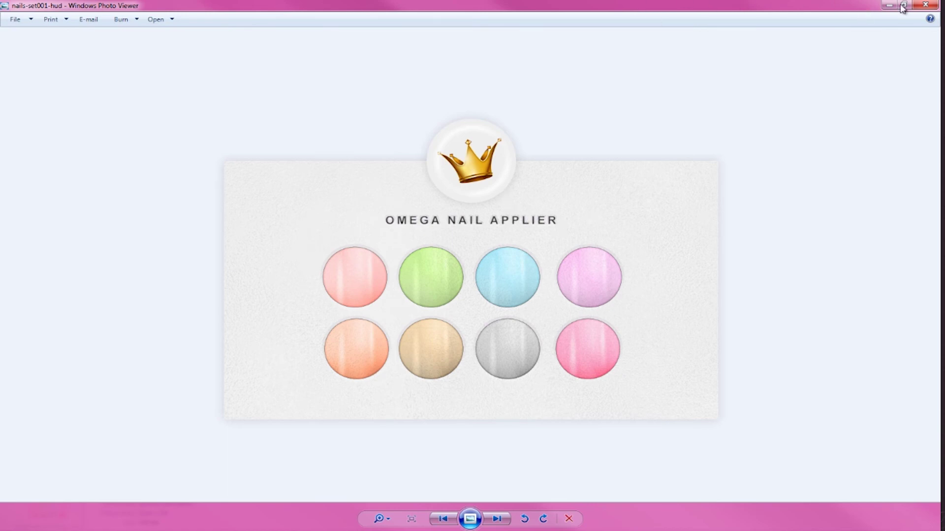
{"action": "left_click", "coordinate": [925, 5]}
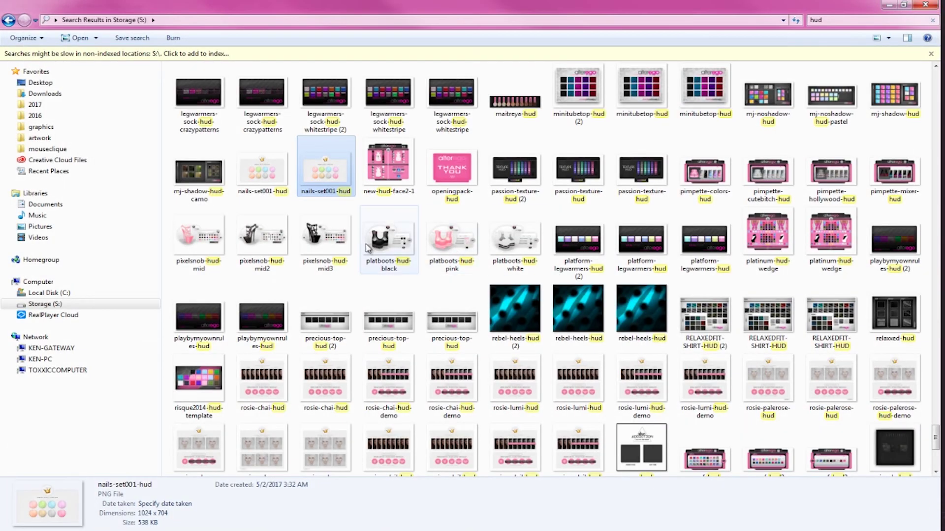
Preview the mj-shadow-hud-camo image to examine its heels and socks swatches, and select the new-hud-face2-1 image.
{"action": "right_click", "coordinate": [210, 169]}
{"action": "left_click", "coordinate": [228, 234]}
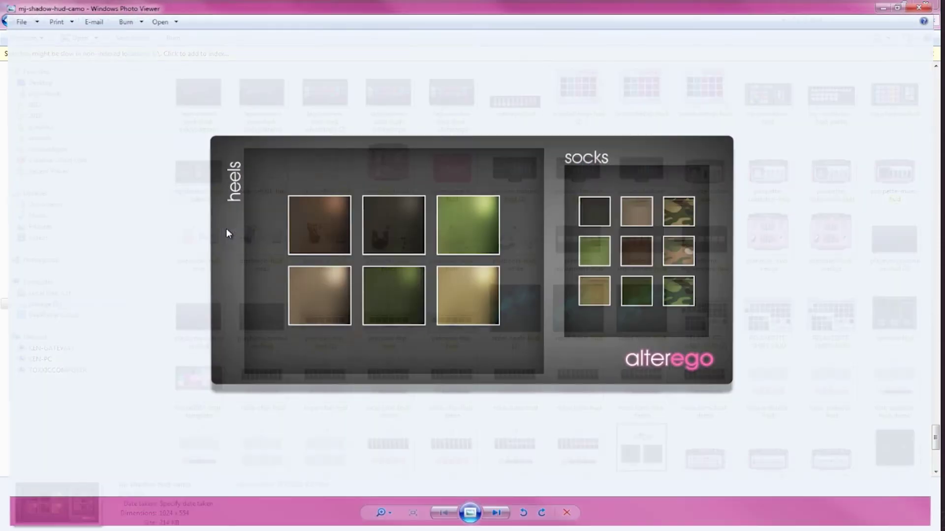
{"action": "left_click", "coordinate": [925, 5]}
{"action": "left_click", "coordinate": [369, 183]}
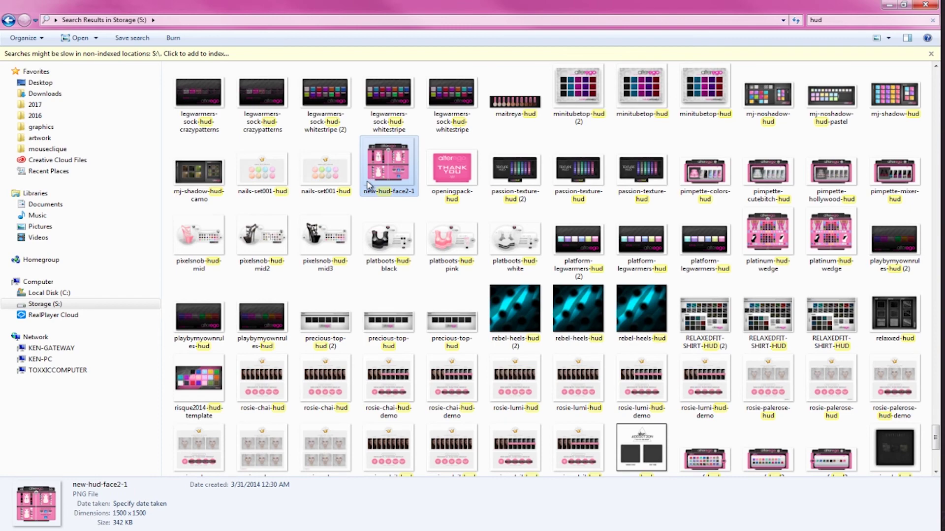
Go back up the results and preview the hooker-hud-pg1 image to examine its lace string and lace cap swatches.
{"action": "scroll", "coordinate": [369, 185], "scroll_direction": "up", "scroll_amount": 3}
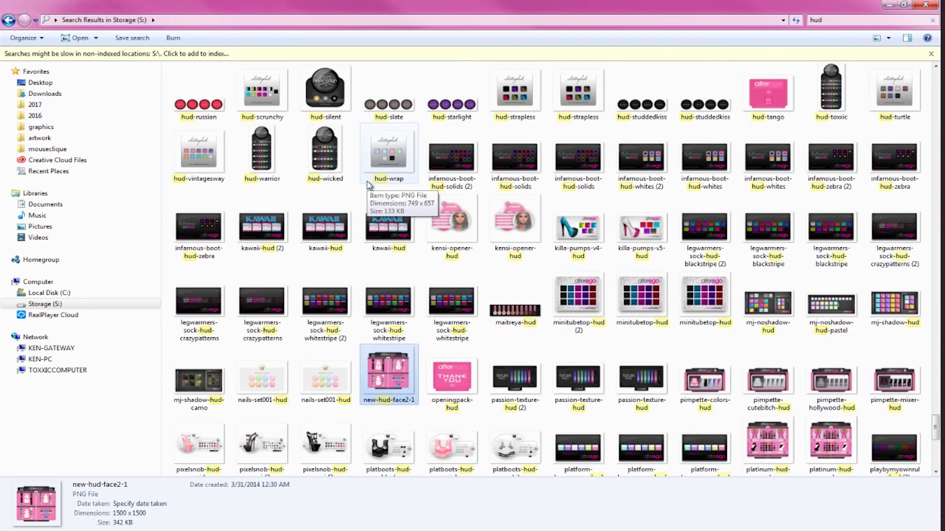
{"action": "scroll", "coordinate": [369, 185], "scroll_direction": "up", "scroll_amount": 3}
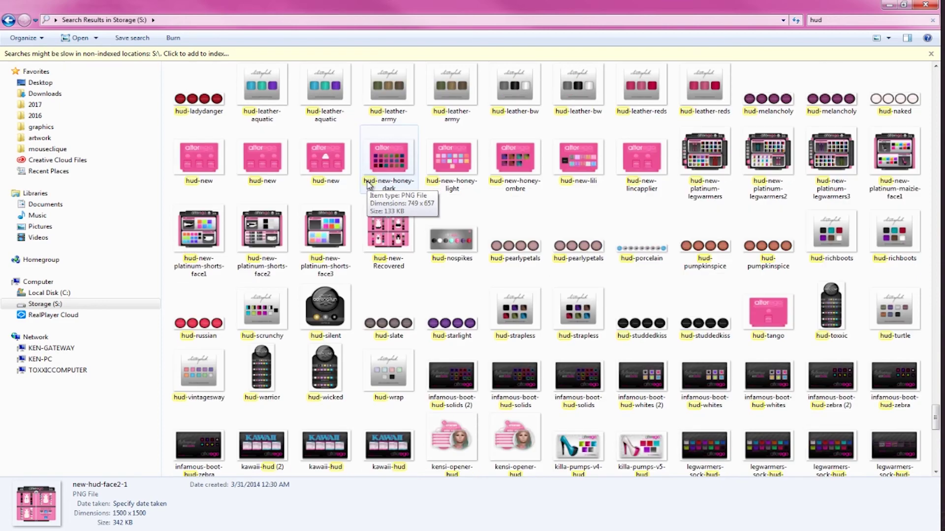
{"action": "scroll", "coordinate": [368, 184], "scroll_direction": "up", "scroll_amount": 3}
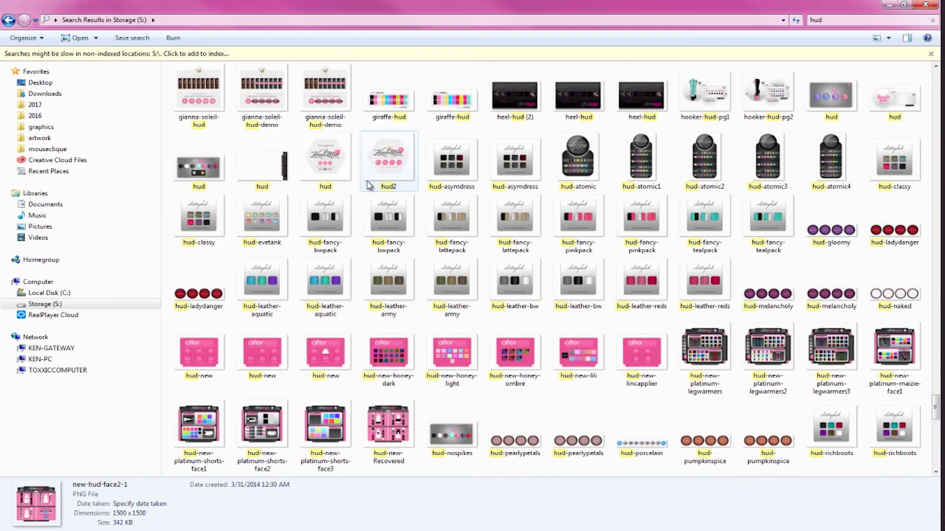
{"action": "scroll", "coordinate": [368, 184], "scroll_direction": "up", "scroll_amount": 3}
{"action": "right_click", "coordinate": [714, 322]}
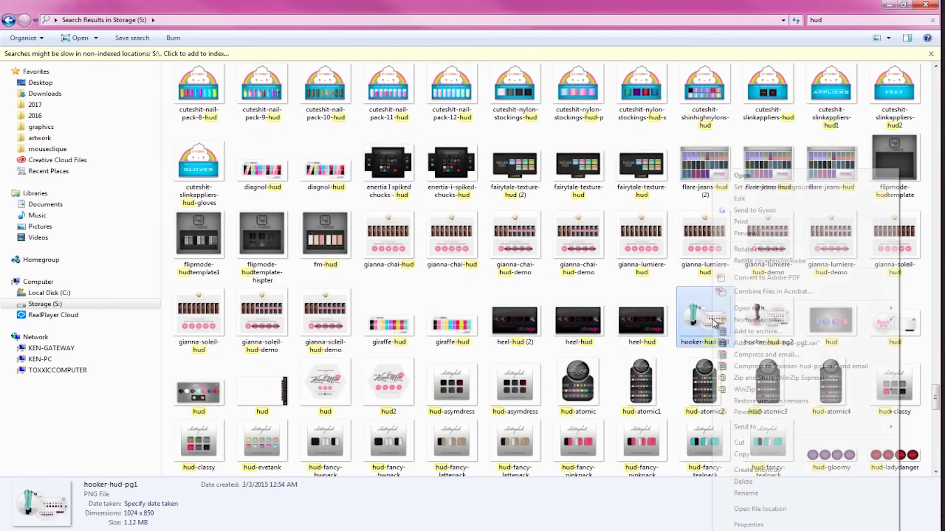
{"action": "left_click", "coordinate": [744, 234]}
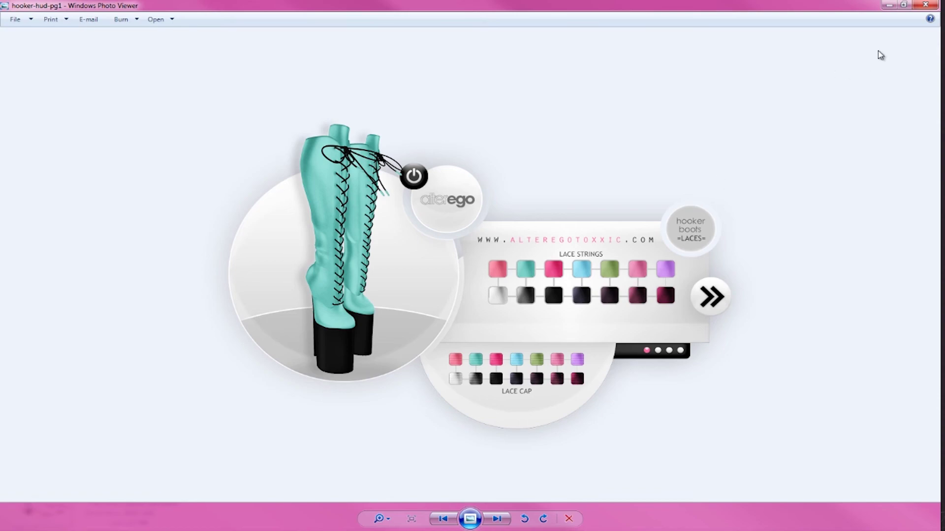
{"action": "left_click", "coordinate": [924, 5]}
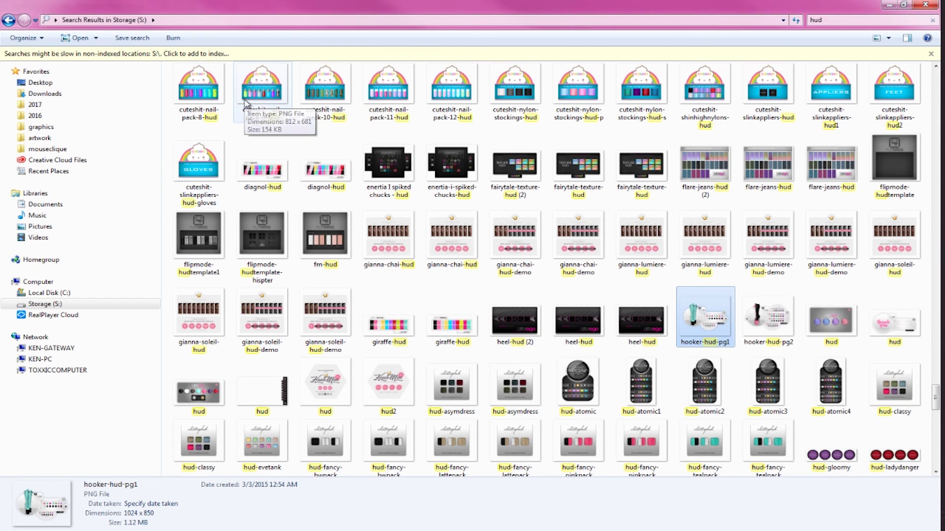
Preview the first diagnol-hud image and the cuteshit-nail-pack-10-hud image to compare their swatch layouts.
{"action": "right_click", "coordinate": [249, 178]}
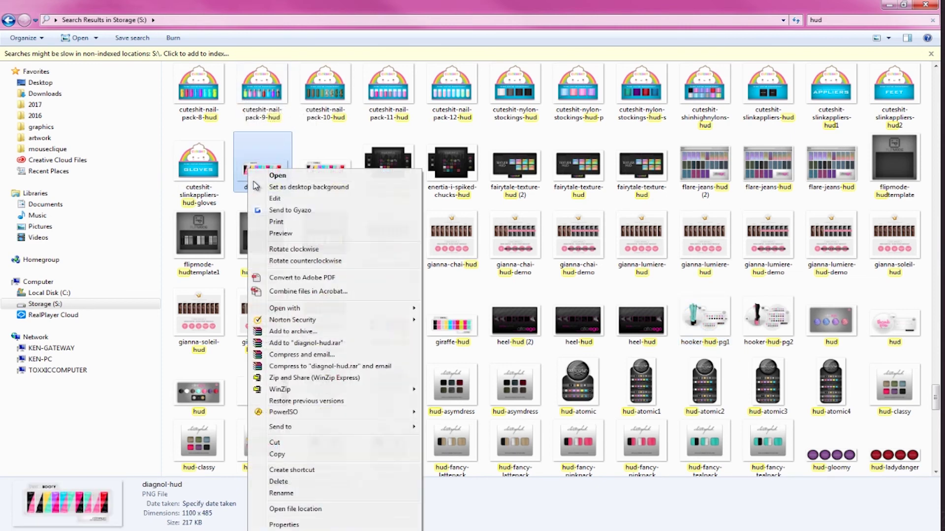
{"action": "left_click", "coordinate": [275, 222]}
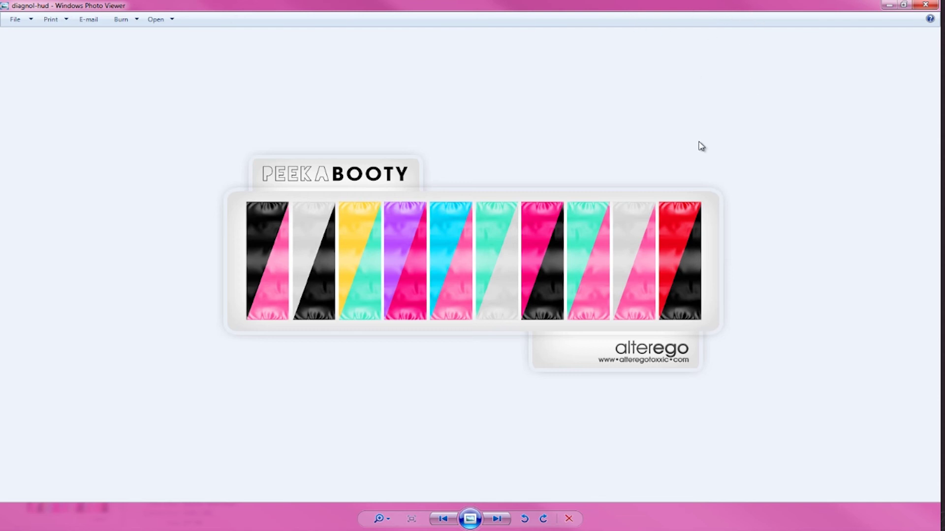
{"action": "left_click", "coordinate": [925, 5]}
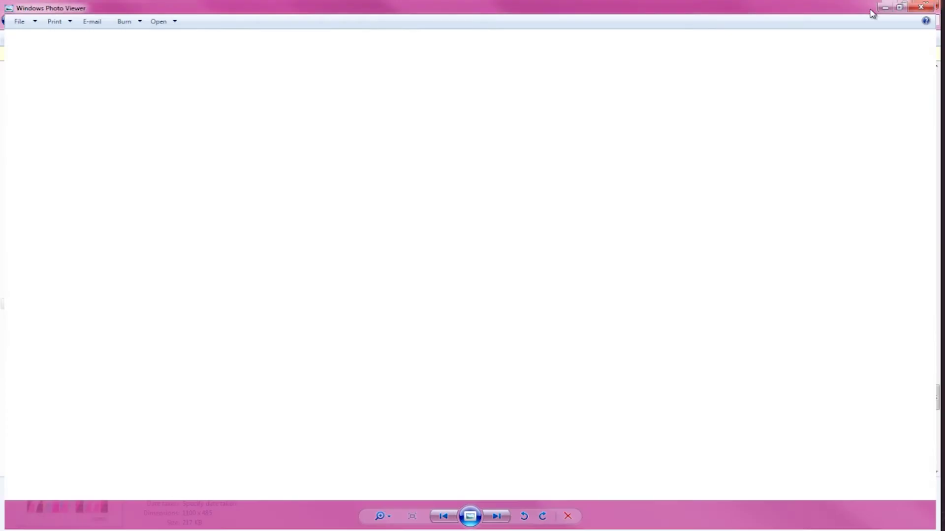
{"action": "right_click", "coordinate": [313, 93]}
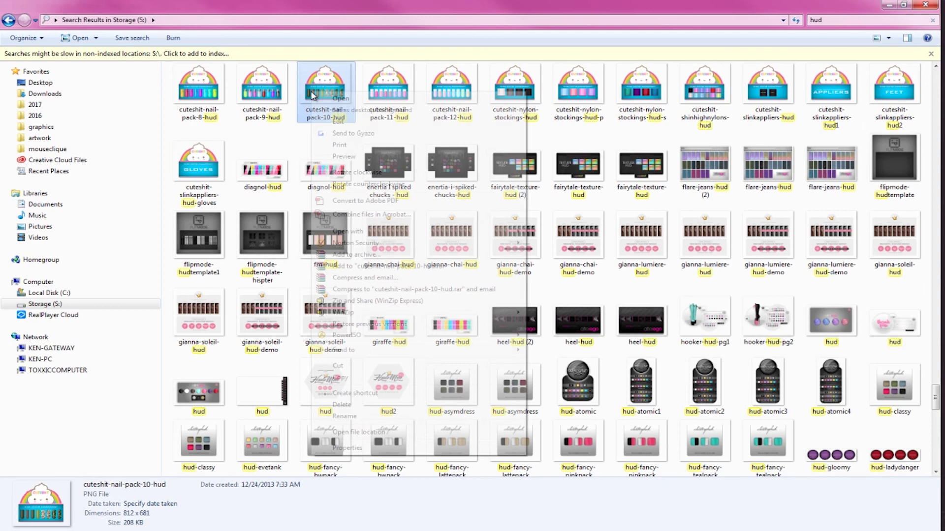
{"action": "left_click", "coordinate": [322, 157]}
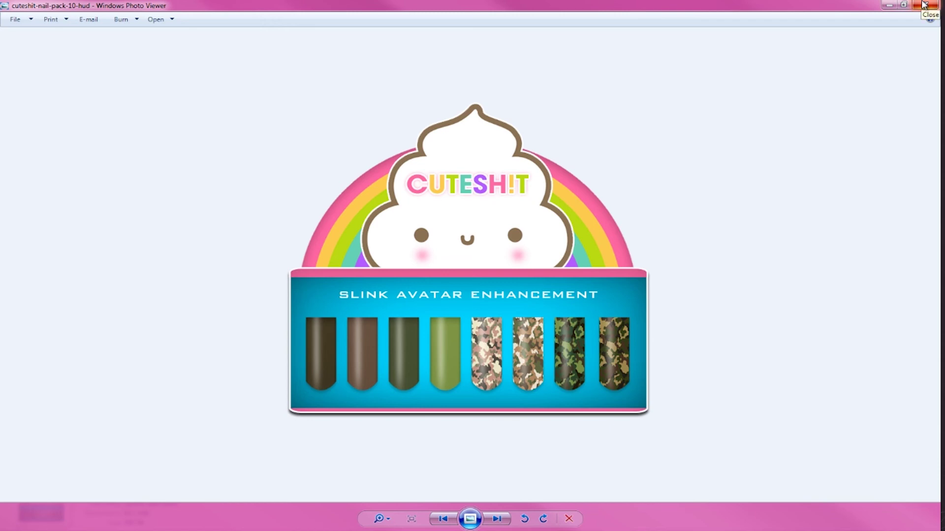
{"action": "left_click", "coordinate": [924, 5]}
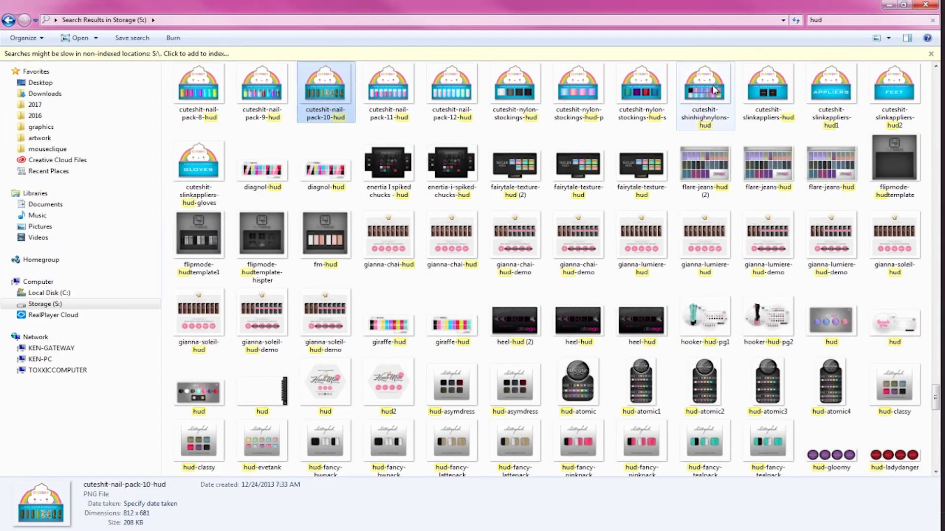
Preview the cuteshit-shinhighnylons-hud image to examine its two rows of nylon color swatches.
{"action": "right_click", "coordinate": [713, 87]}
{"action": "left_click", "coordinate": [730, 151]}
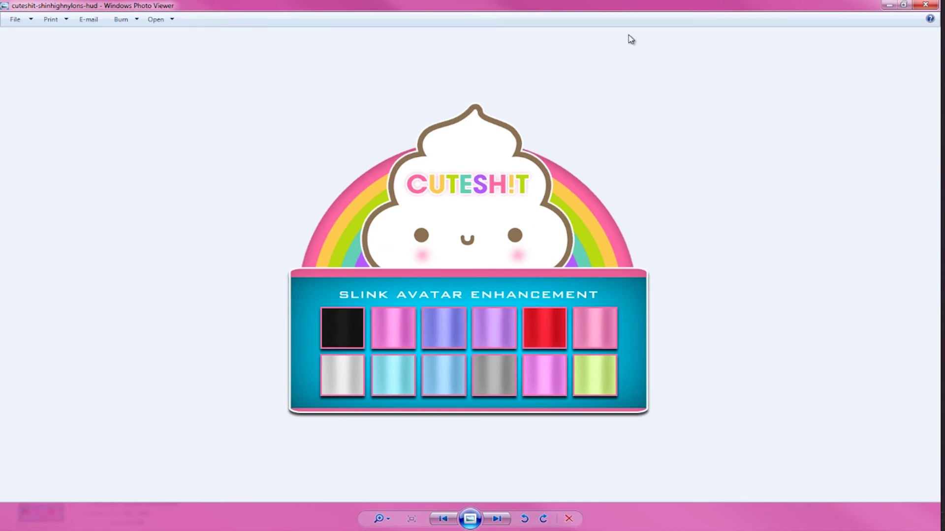
{"action": "left_click", "coordinate": [925, 6]}
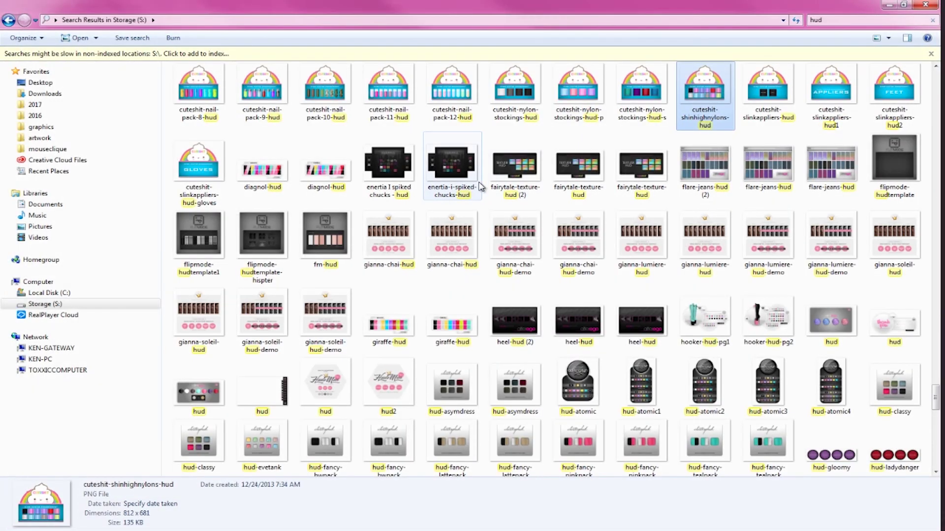
Preview the cross-heels-hud-purple image further up the results to examine its chain and cross options.
{"action": "left_click", "coordinate": [529, 167]}
{"action": "scroll", "coordinate": [529, 168], "scroll_direction": "up", "scroll_amount": 3}
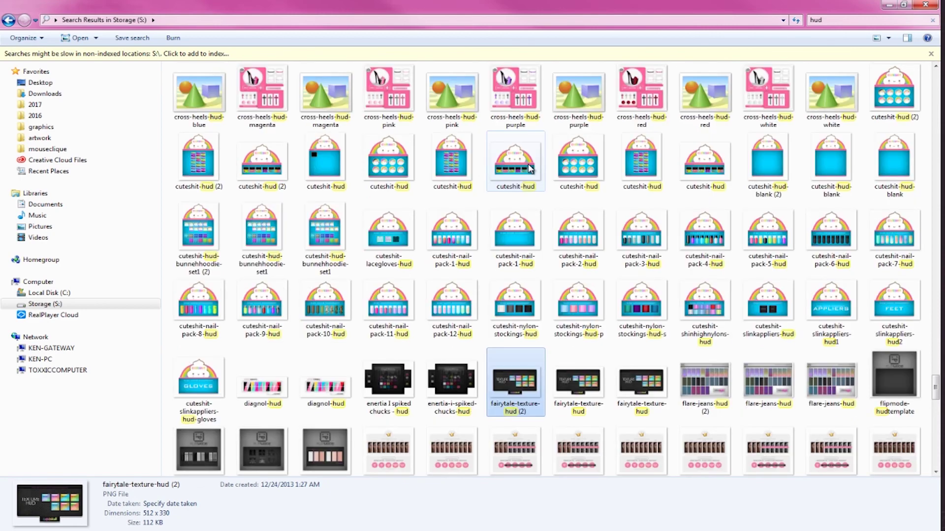
{"action": "scroll", "coordinate": [530, 167], "scroll_direction": "up", "scroll_amount": 3}
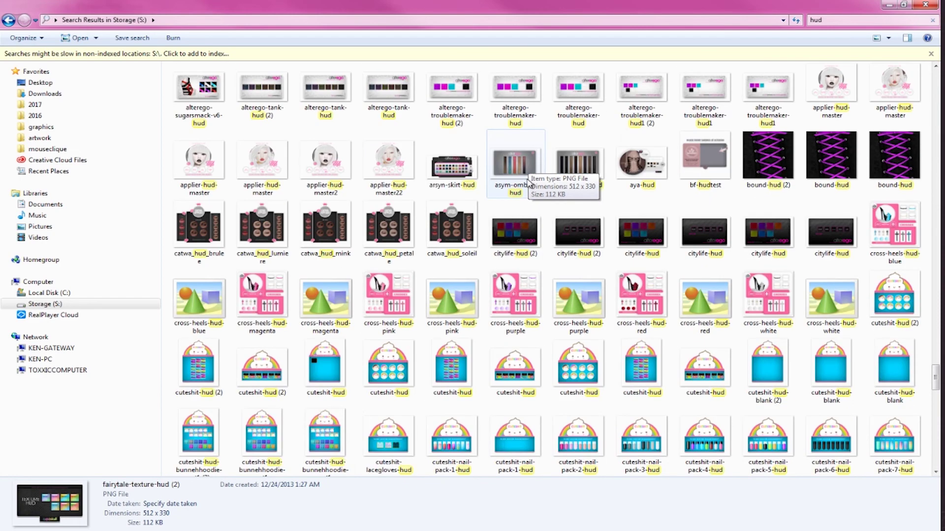
{"action": "right_click", "coordinate": [526, 290]}
{"action": "left_click", "coordinate": [550, 234]}
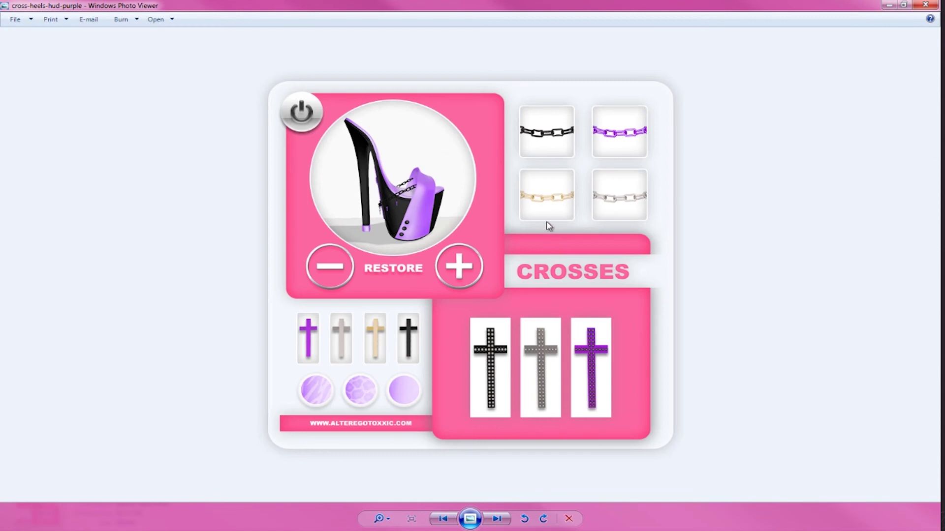
{"action": "left_click", "coordinate": [923, 5]}
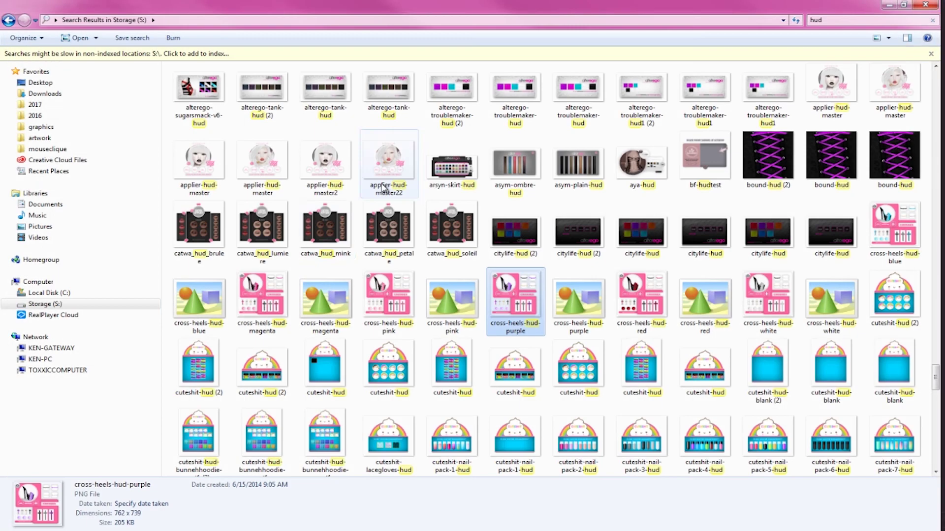
Preview the alterego-hud- image among the earlier results to examine how its fabric swatches connect to the sweater dress.
{"action": "left_click", "coordinate": [339, 184]}
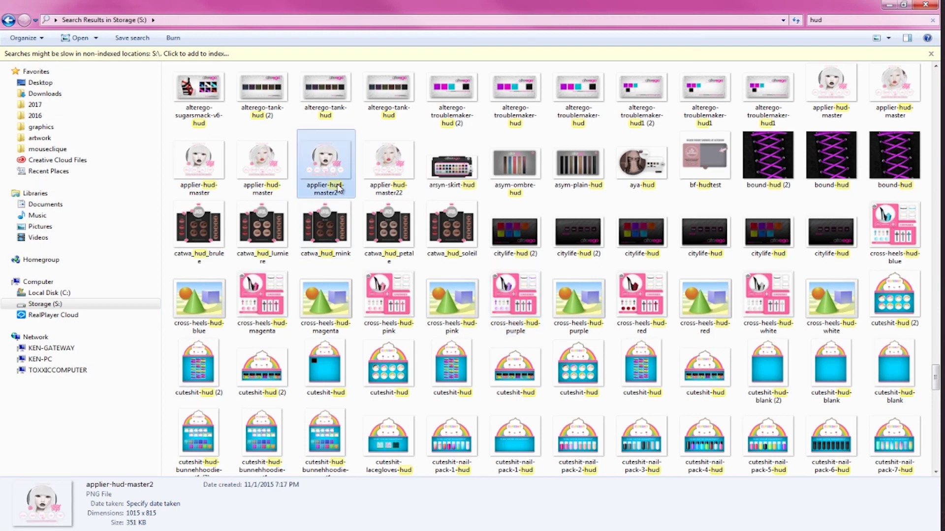
{"action": "scroll", "coordinate": [338, 187], "scroll_direction": "up", "scroll_amount": 3}
{"action": "scroll", "coordinate": [339, 186], "scroll_direction": "up", "scroll_amount": 3}
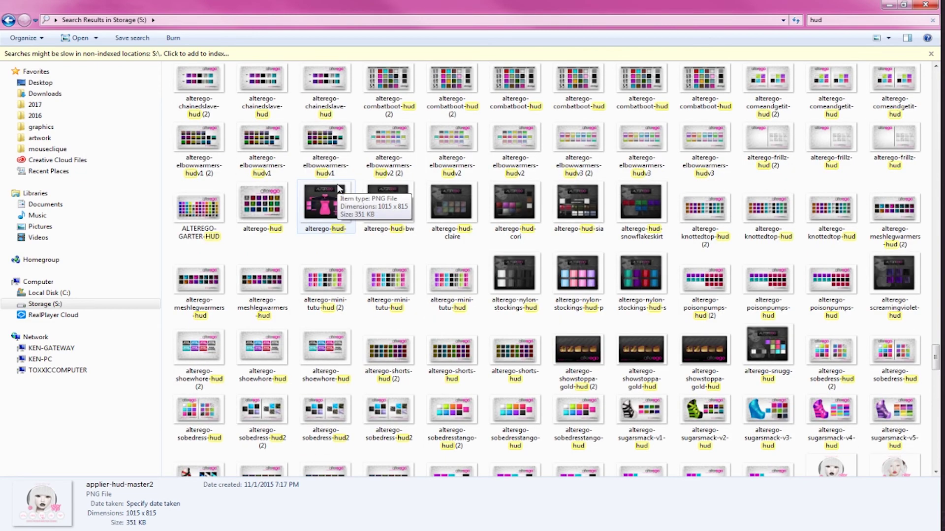
{"action": "right_click", "coordinate": [338, 188]}
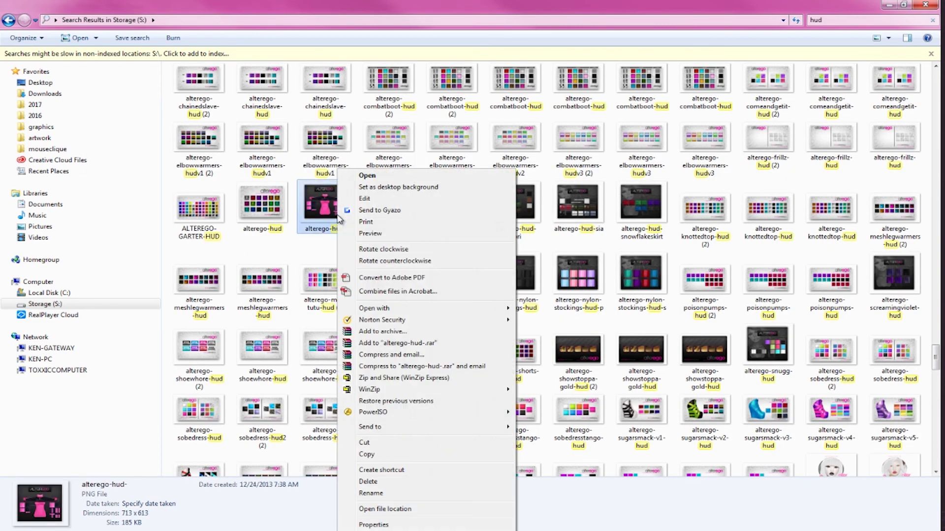
{"action": "left_click", "coordinate": [370, 234]}
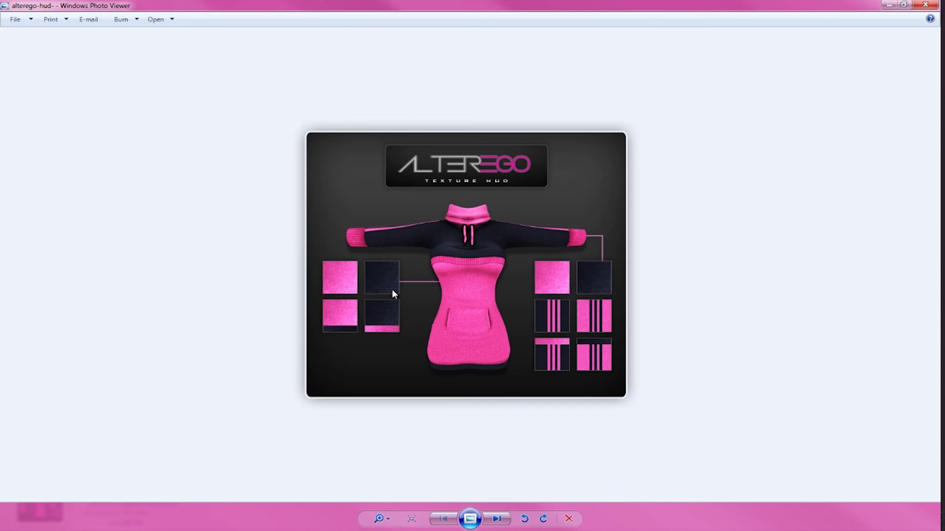
{"action": "left_click", "coordinate": [925, 4]}
Find the hud-white image among the JPG results and preview it to examine the platform boots layout.
{"action": "left_click", "coordinate": [444, 187]}
{"action": "scroll", "coordinate": [434, 201], "scroll_direction": "up", "scroll_amount": 6}
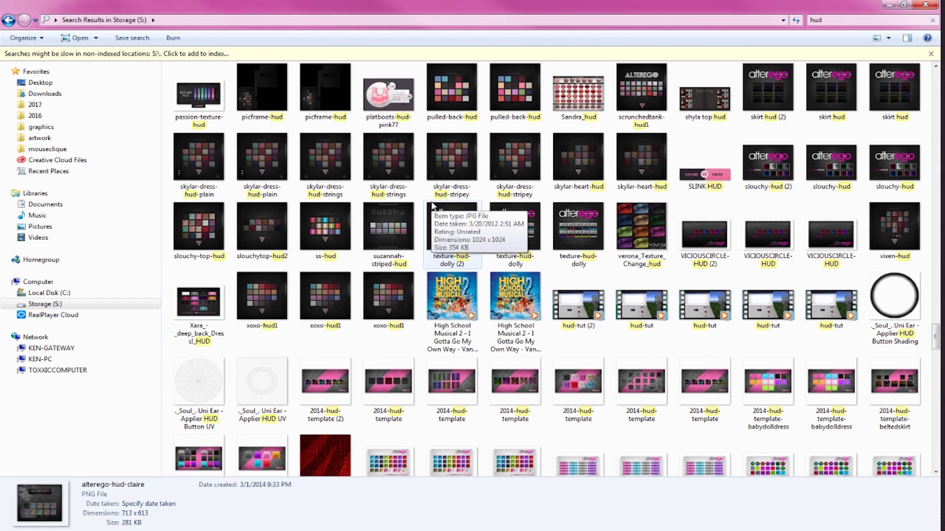
{"action": "scroll", "coordinate": [432, 206], "scroll_direction": "up", "scroll_amount": 10}
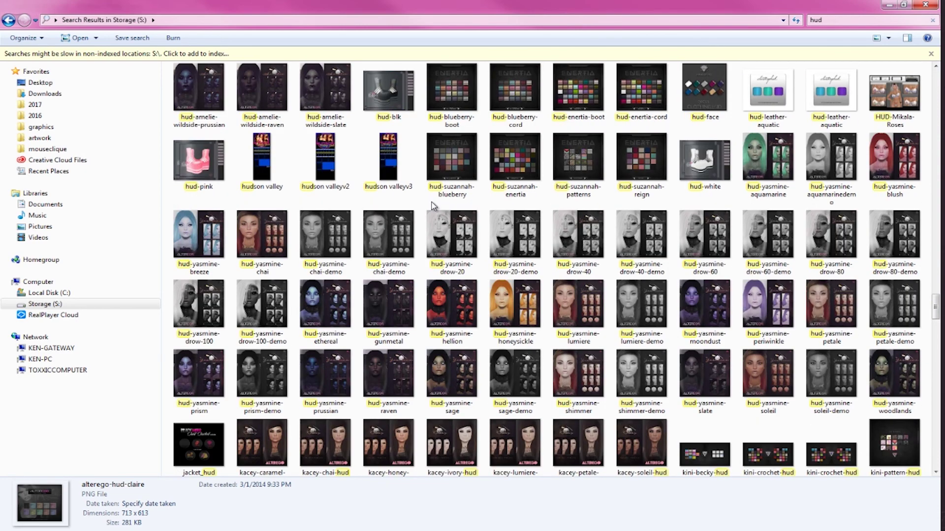
{"action": "right_click", "coordinate": [699, 157]}
{"action": "left_click", "coordinate": [714, 222]}
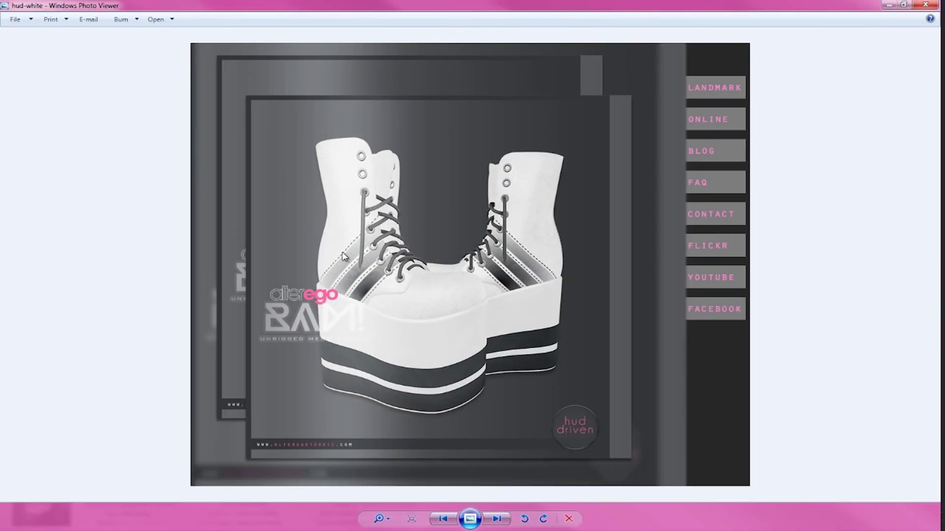
{"action": "left_click", "coordinate": [926, 4]}
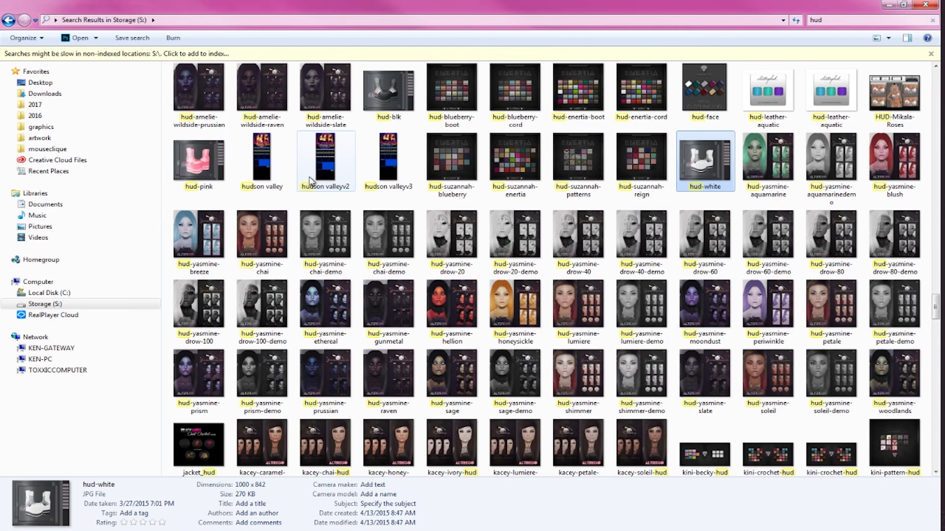
Look through the JPG and PNG thumbnails in the hud search results for more HUD design examples.
{"action": "left_click", "coordinate": [310, 181]}
{"action": "scroll", "coordinate": [310, 181], "scroll_direction": "up", "scroll_amount": 10}
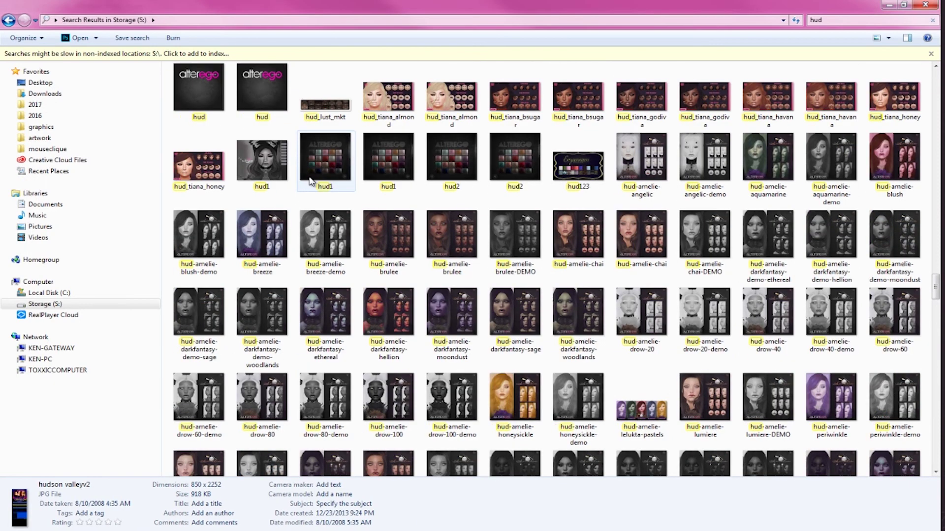
{"action": "scroll", "coordinate": [310, 181], "scroll_direction": "up", "scroll_amount": 3}
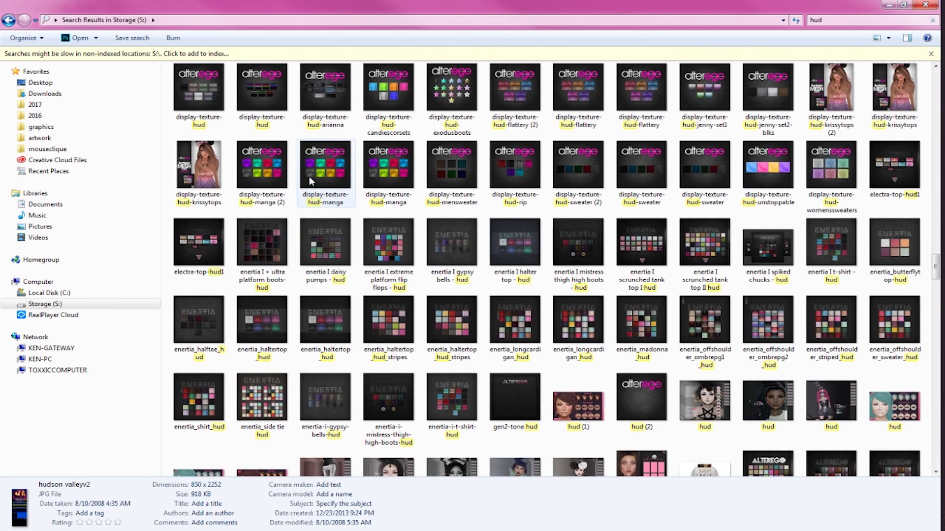
{"action": "scroll", "coordinate": [621, 216], "scroll_direction": "up", "scroll_amount": 3}
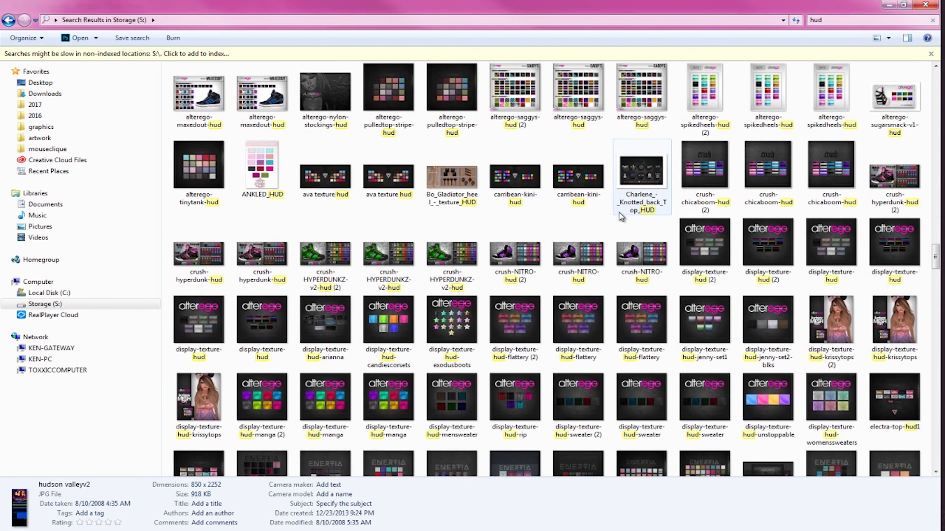
{"action": "scroll", "coordinate": [620, 215], "scroll_direction": "up", "scroll_amount": 3}
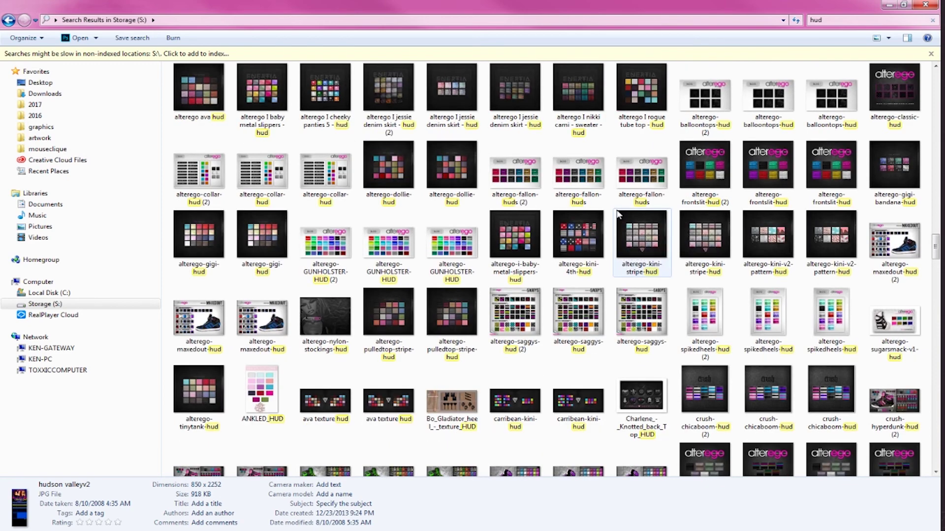
{"action": "scroll", "coordinate": [610, 201], "scroll_direction": "up", "scroll_amount": 3}
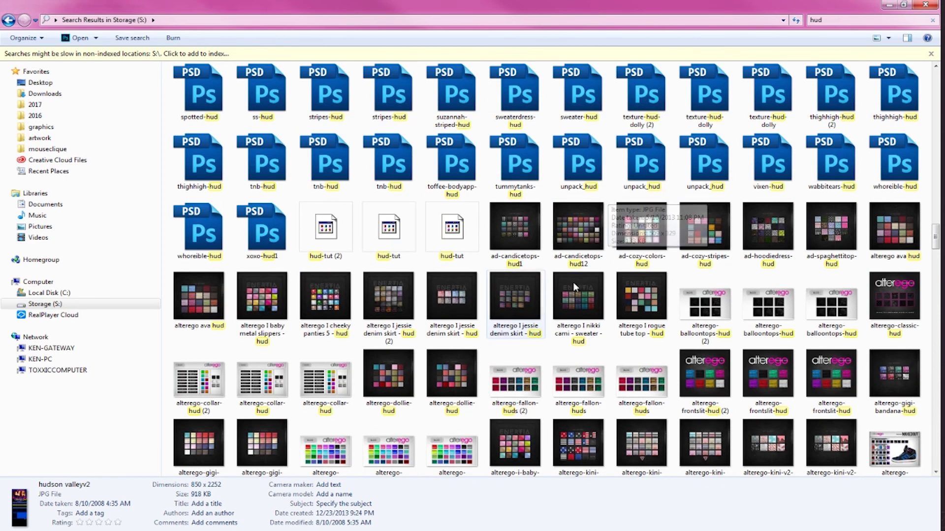
{"action": "scroll", "coordinate": [604, 228], "scroll_direction": "down", "scroll_amount": 3}
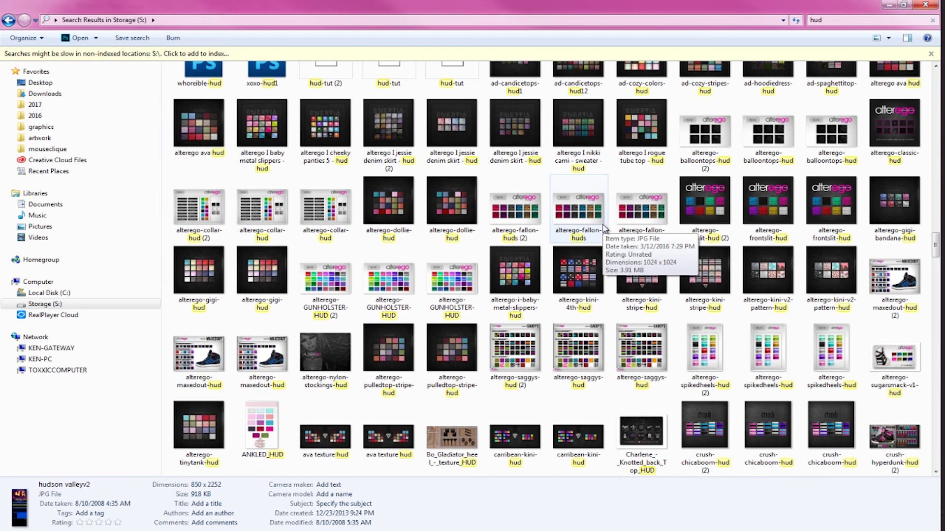
{"action": "scroll", "coordinate": [605, 228], "scroll_direction": "down", "scroll_amount": 15}
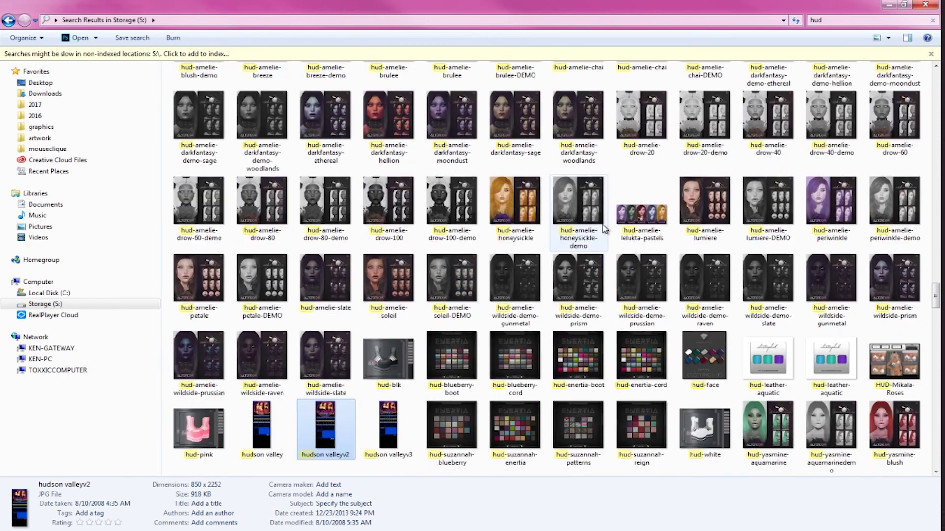
{"action": "scroll", "coordinate": [605, 228], "scroll_direction": "down", "scroll_amount": 10}
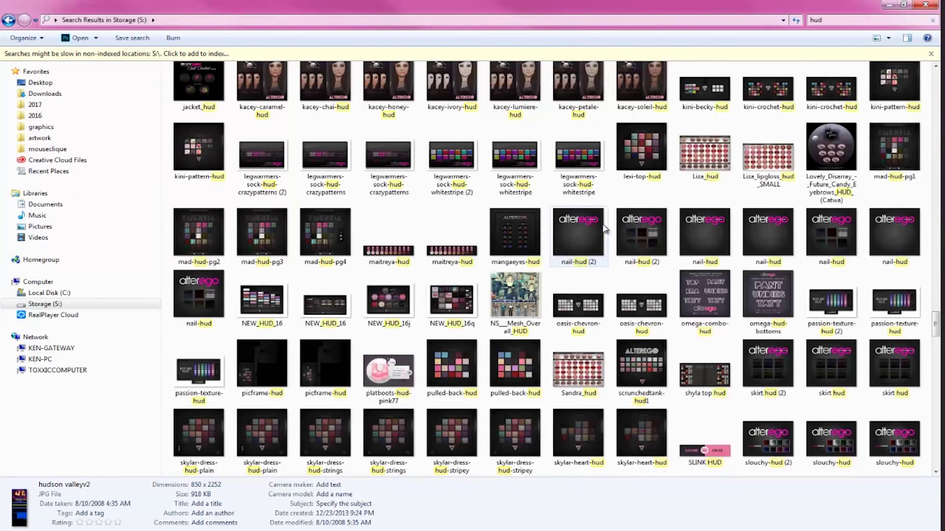
{"action": "scroll", "coordinate": [604, 228], "scroll_direction": "down", "scroll_amount": 8}
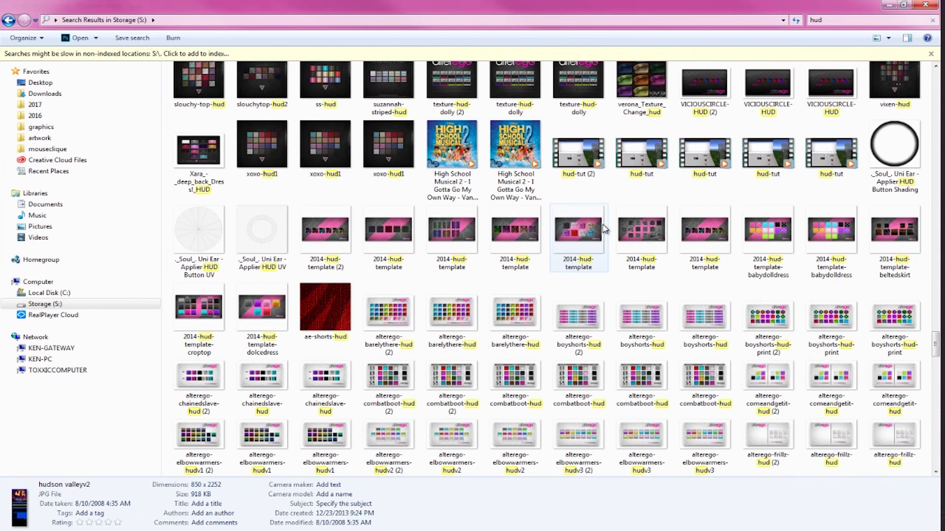
Look through the remaining image thumbnails to the end of the hud search results for further HUD design examples.
{"action": "scroll", "coordinate": [604, 228], "scroll_direction": "down", "scroll_amount": 15}
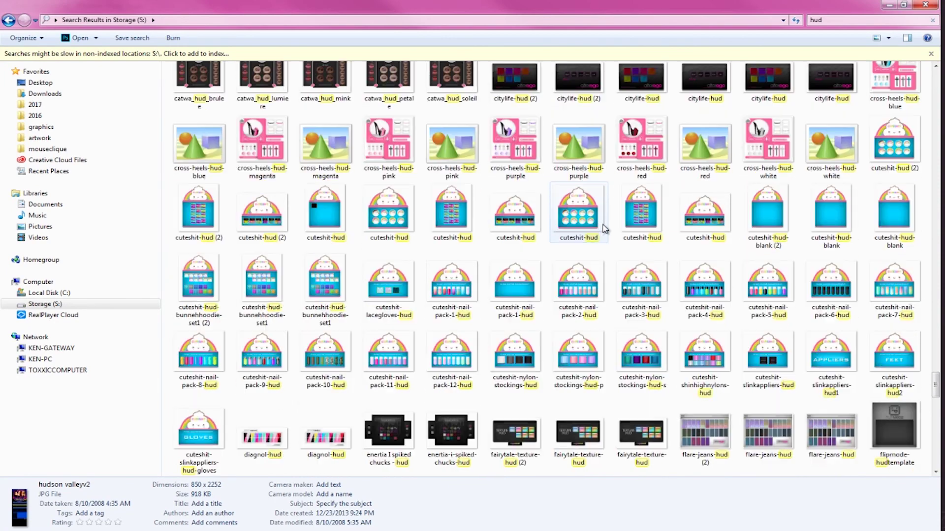
{"action": "scroll", "coordinate": [604, 227], "scroll_direction": "down", "scroll_amount": 5}
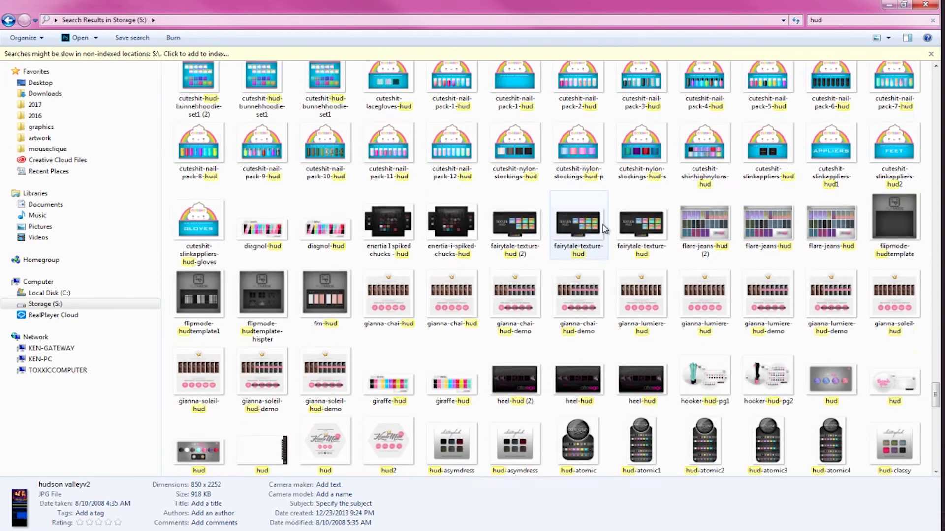
{"action": "scroll", "coordinate": [605, 227], "scroll_direction": "down", "scroll_amount": 3}
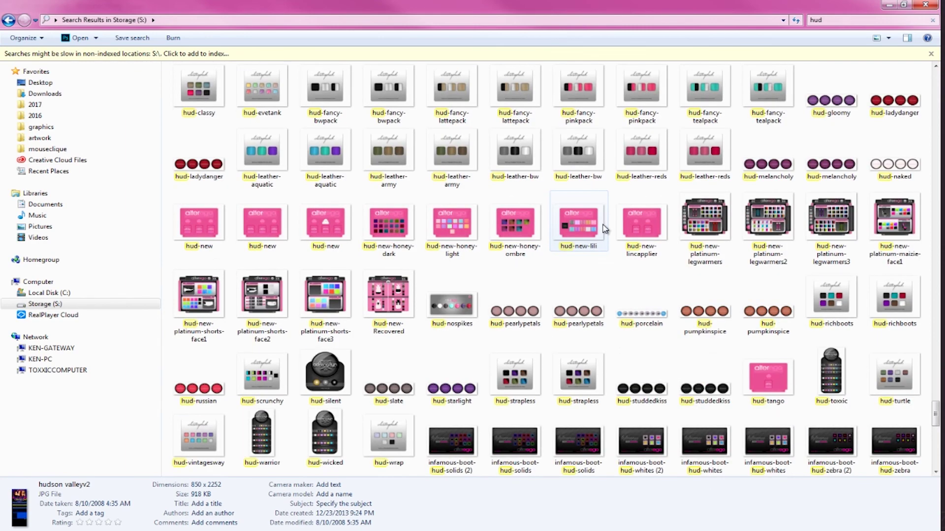
{"action": "scroll", "coordinate": [604, 228], "scroll_direction": "down", "scroll_amount": 3}
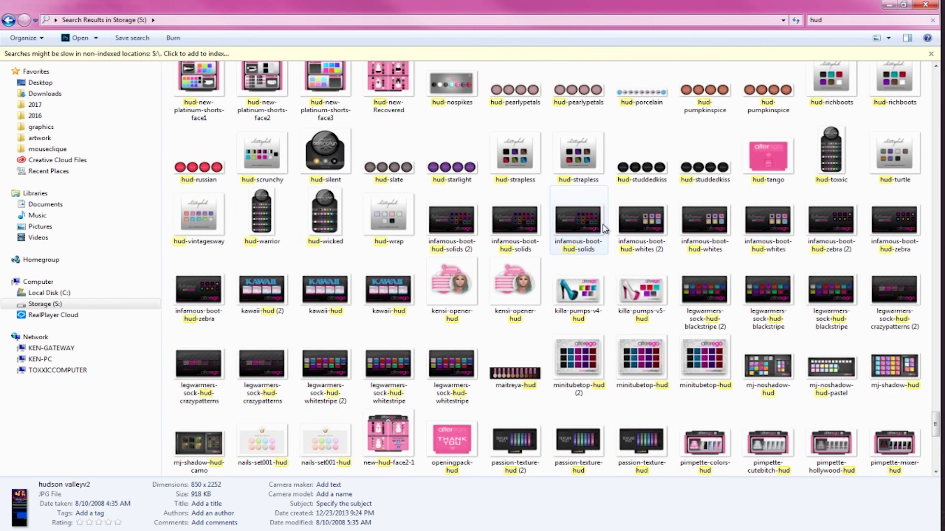
{"action": "scroll", "coordinate": [604, 228], "scroll_direction": "down", "scroll_amount": 3}
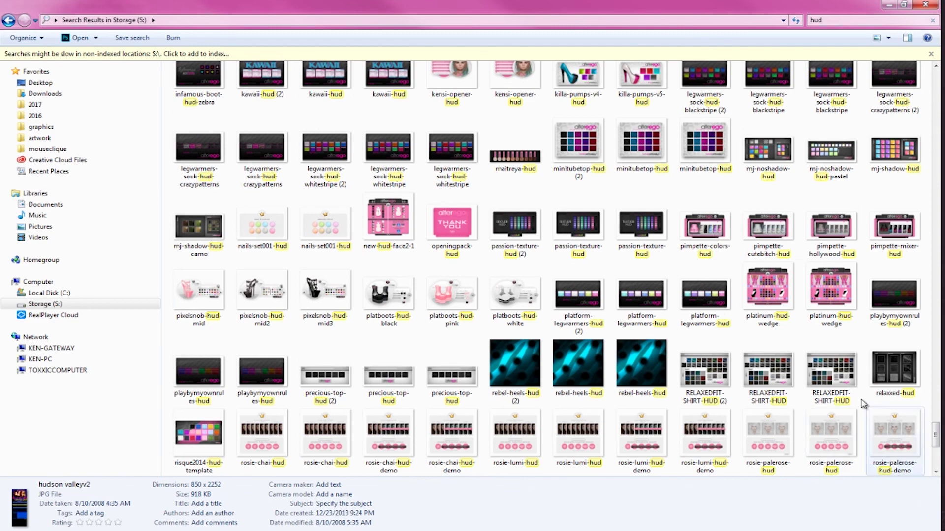
{"action": "left_click", "coordinate": [563, 303]}
{"action": "scroll", "coordinate": [563, 303], "scroll_direction": "down", "scroll_amount": 3}
{"action": "scroll", "coordinate": [564, 303], "scroll_direction": "down", "scroll_amount": 3}
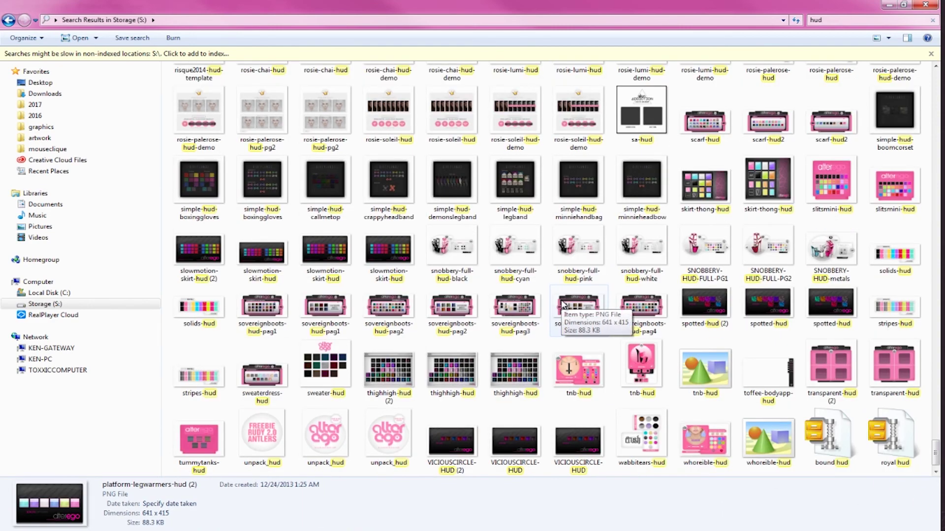
{"action": "scroll", "coordinate": [564, 303], "scroll_direction": "down", "scroll_amount": 1}
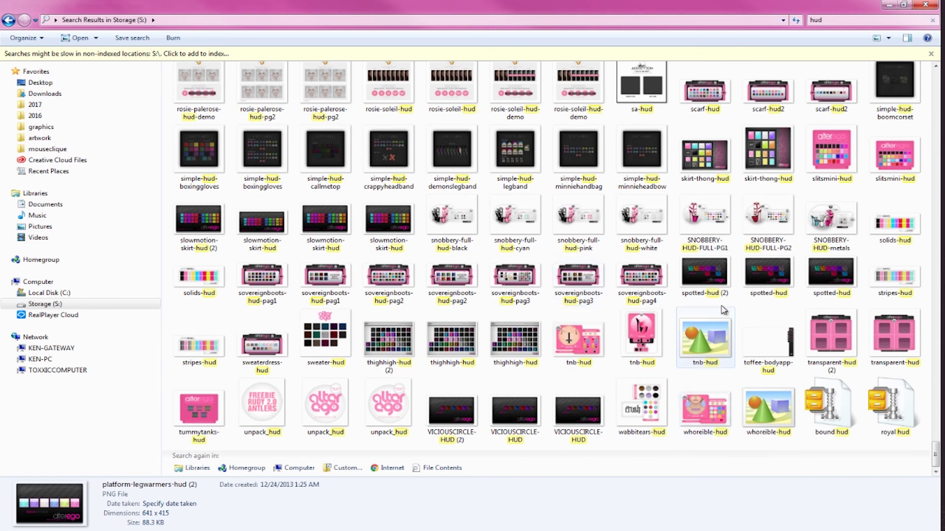
Go back up the results to the pink hud-new images and preview the Cuteshit version to examine its applier and remover buttons.
{"action": "left_click", "coordinate": [648, 281]}
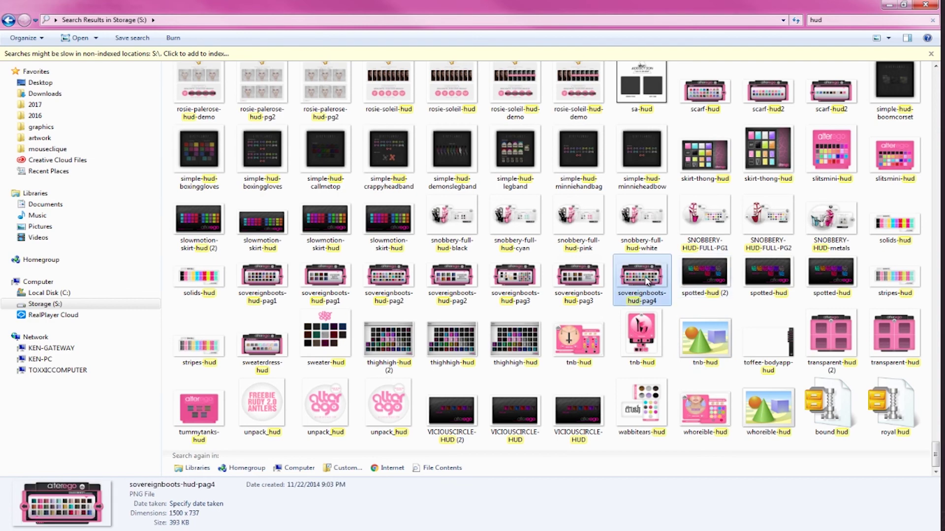
{"action": "scroll", "coordinate": [648, 281], "scroll_direction": "up", "scroll_amount": 2}
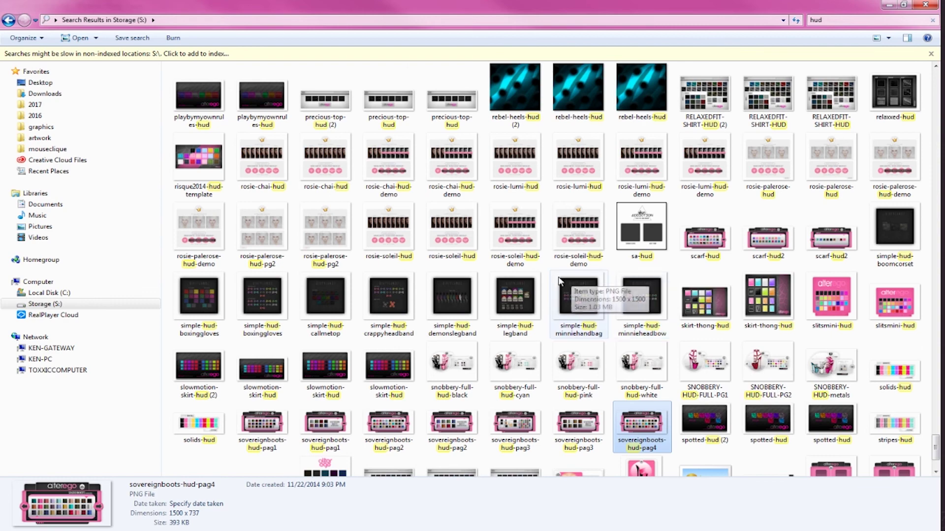
{"action": "scroll", "coordinate": [560, 281], "scroll_direction": "up", "scroll_amount": 3}
{"action": "scroll", "coordinate": [560, 281], "scroll_direction": "up", "scroll_amount": 3}
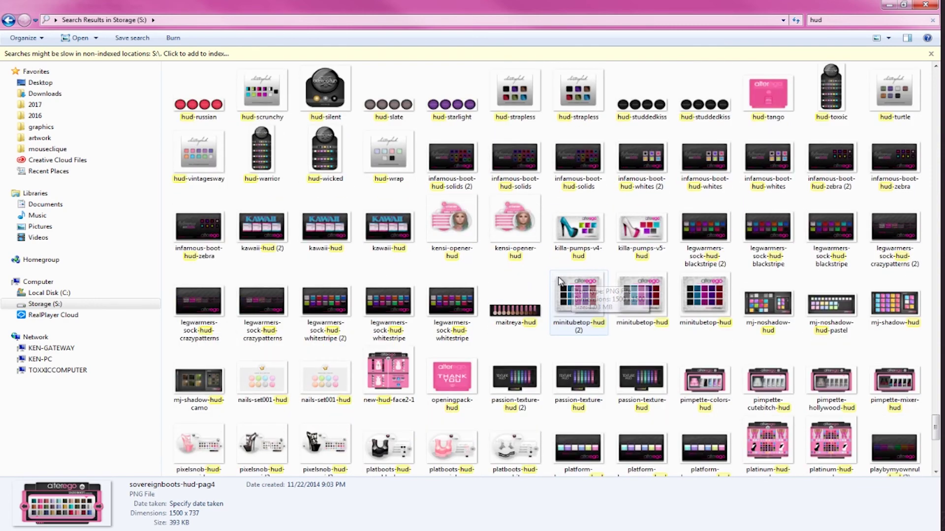
{"action": "scroll", "coordinate": [559, 281], "scroll_direction": "up", "scroll_amount": 3}
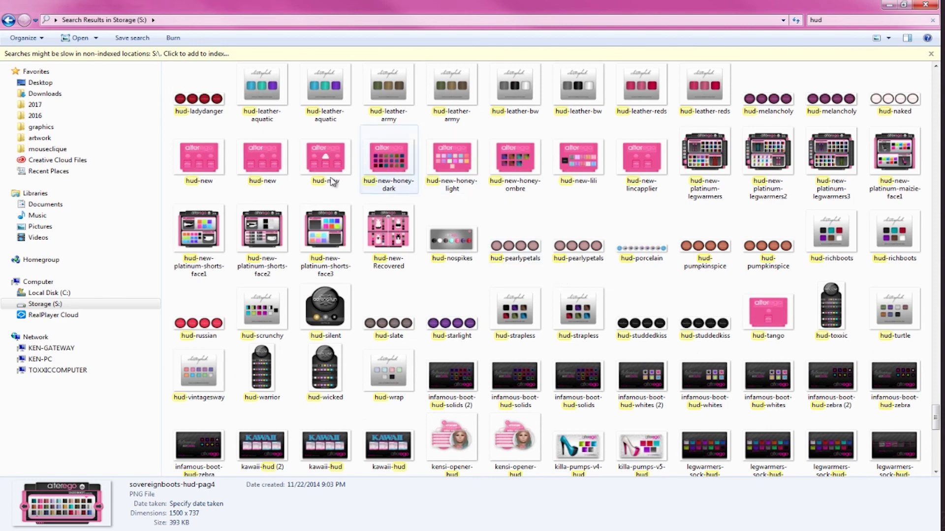
{"action": "right_click", "coordinate": [277, 164]}
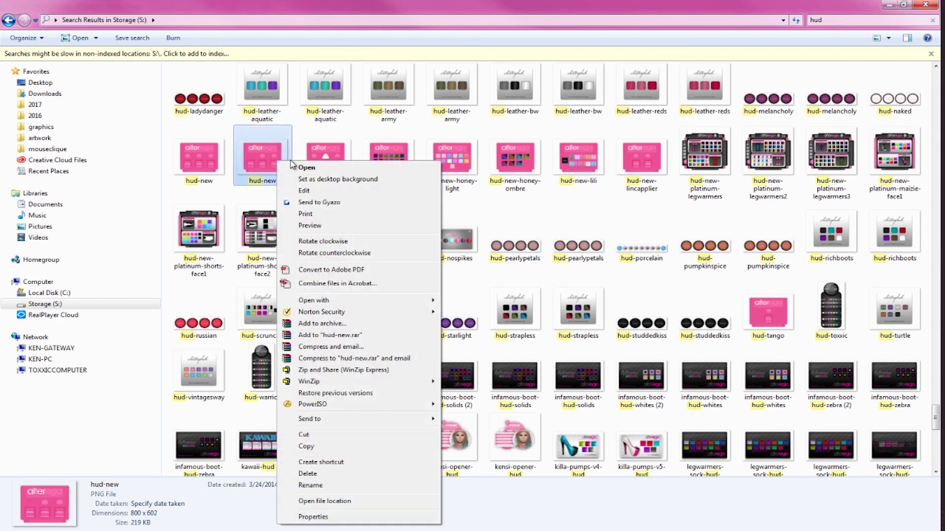
{"action": "left_click", "coordinate": [339, 154]}
{"action": "right_click", "coordinate": [340, 153]}
{"action": "left_click", "coordinate": [360, 220]}
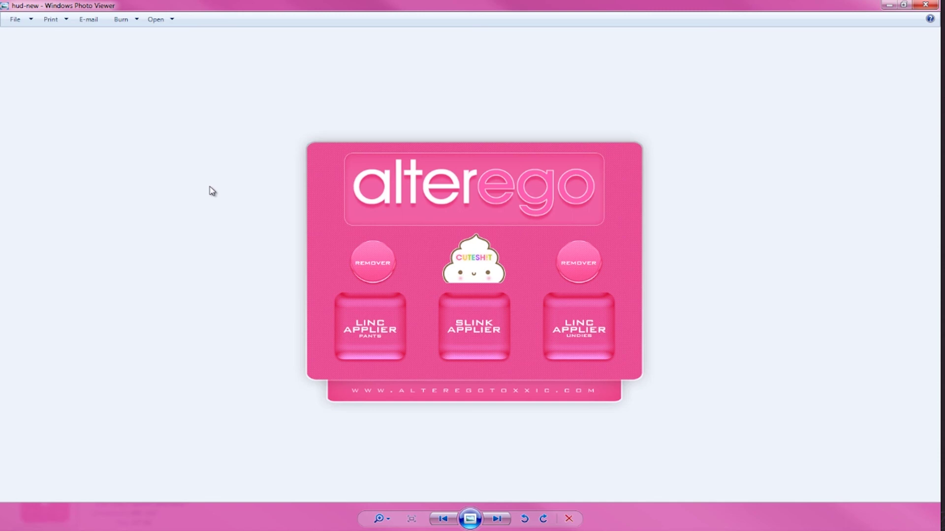
{"action": "left_click", "coordinate": [933, 4]}
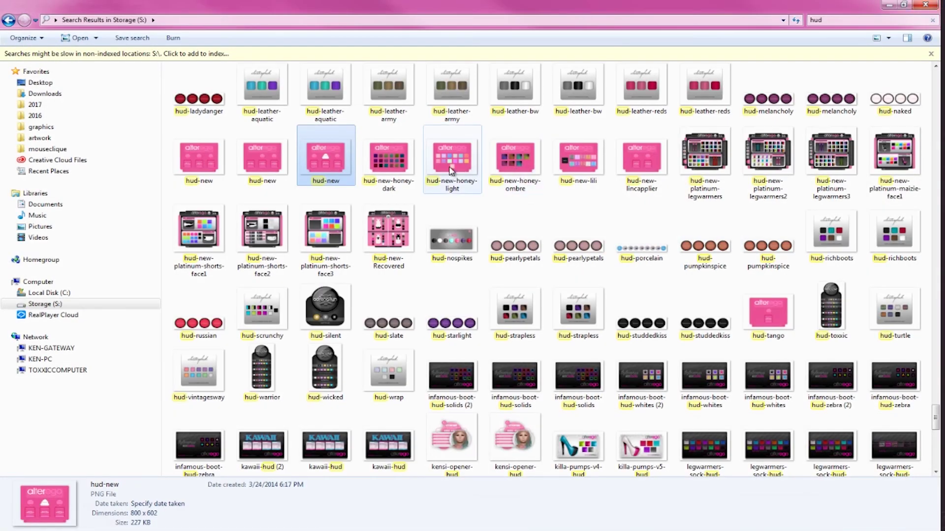
Preview the first pink hud-new image in the row to compare its applier and remover button layout, and close it.
{"action": "right_click", "coordinate": [394, 158]}
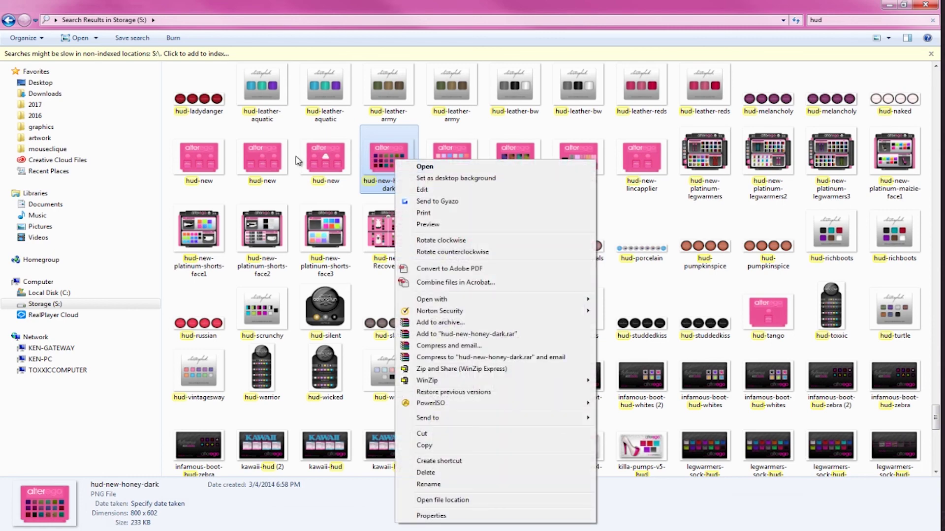
{"action": "right_click", "coordinate": [318, 156]}
{"action": "left_click", "coordinate": [339, 222]}
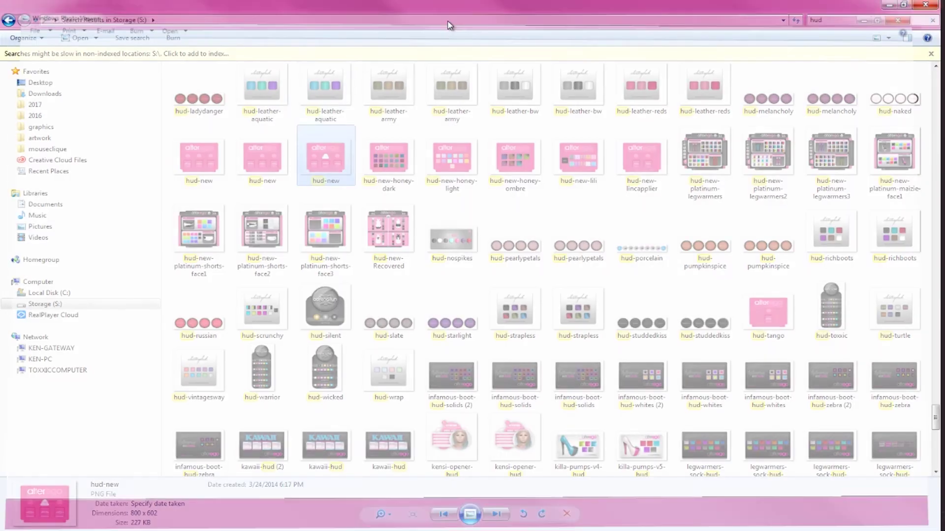
{"action": "left_click", "coordinate": [926, 4]}
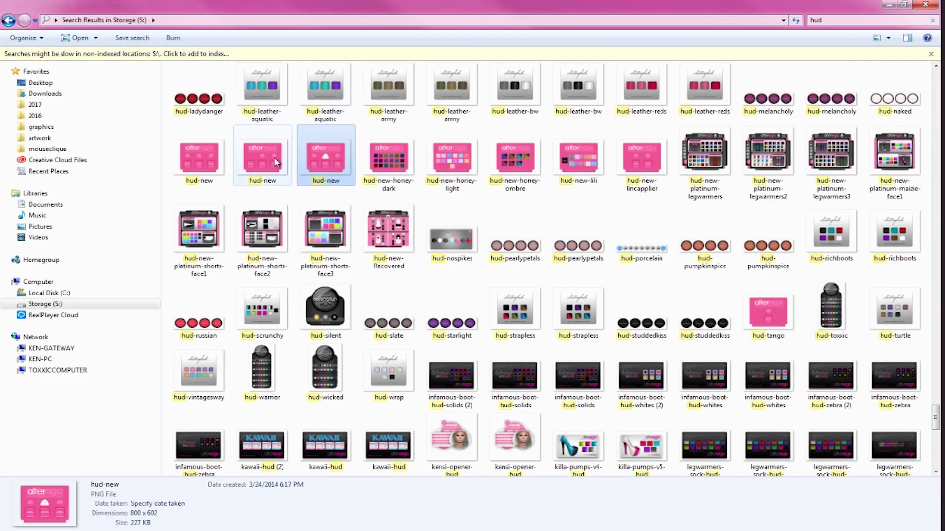
{"action": "right_click", "coordinate": [206, 157]}
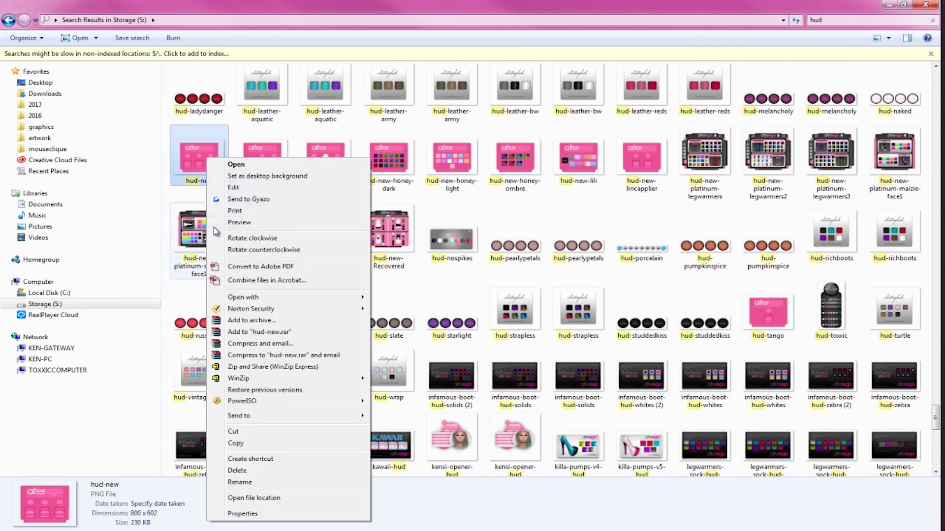
{"action": "left_click", "coordinate": [214, 227]}
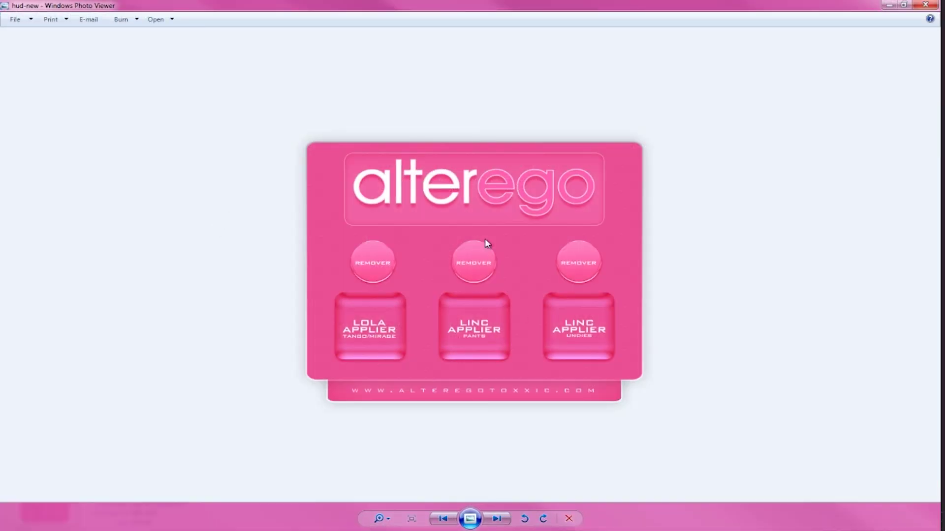
{"action": "left_click", "coordinate": [925, 4]}
Preview the hud-new-platinum-shorts-face1 image to examine how its swatches are grouped by shorts part.
{"action": "left_click", "coordinate": [185, 230]}
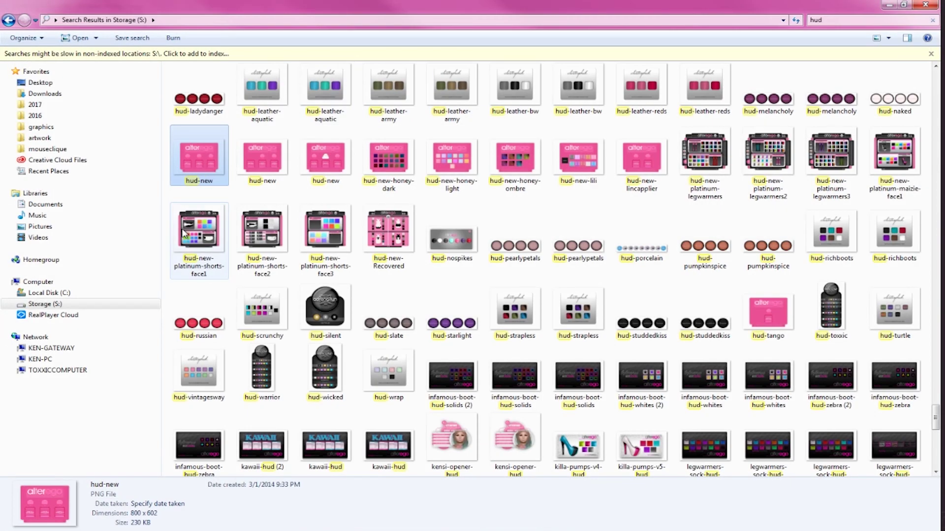
{"action": "right_click", "coordinate": [210, 237]}
{"action": "left_click", "coordinate": [260, 235]}
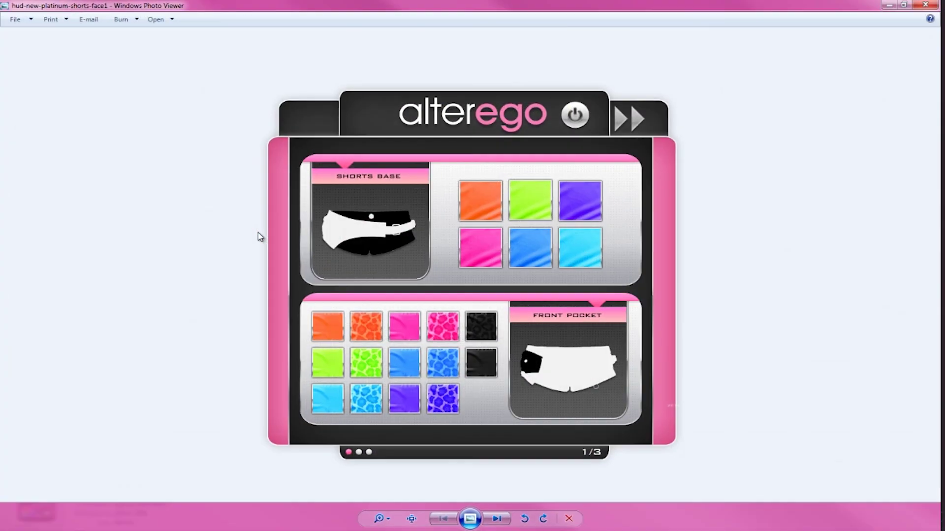